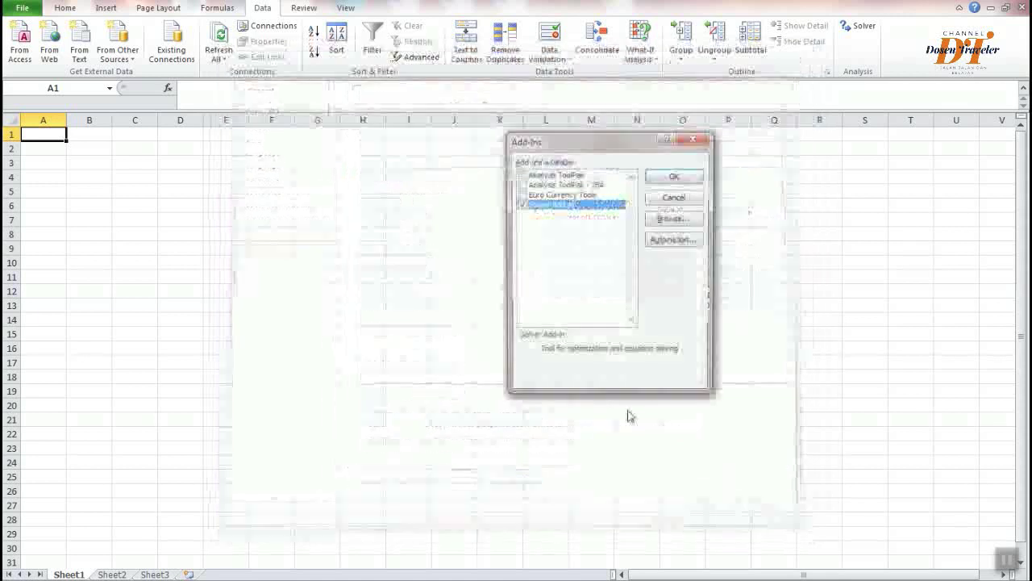
Confirm loading the Solver Add-in from the available add-ins
left_click(675, 175)
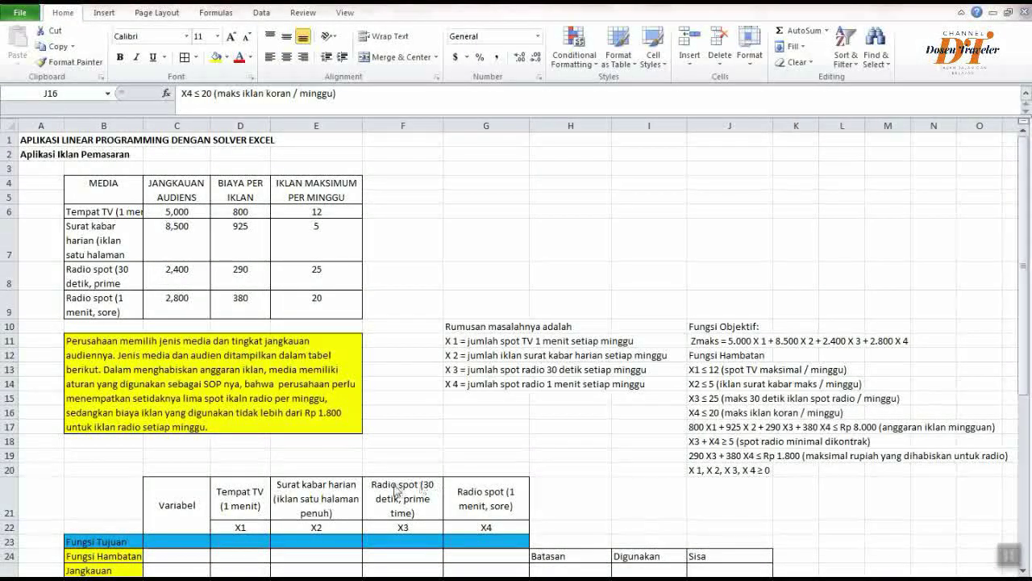
Switch to the Word document and underline the heading "APLIKASI IKLAN PEMASARAN"
key("alt+Tab")
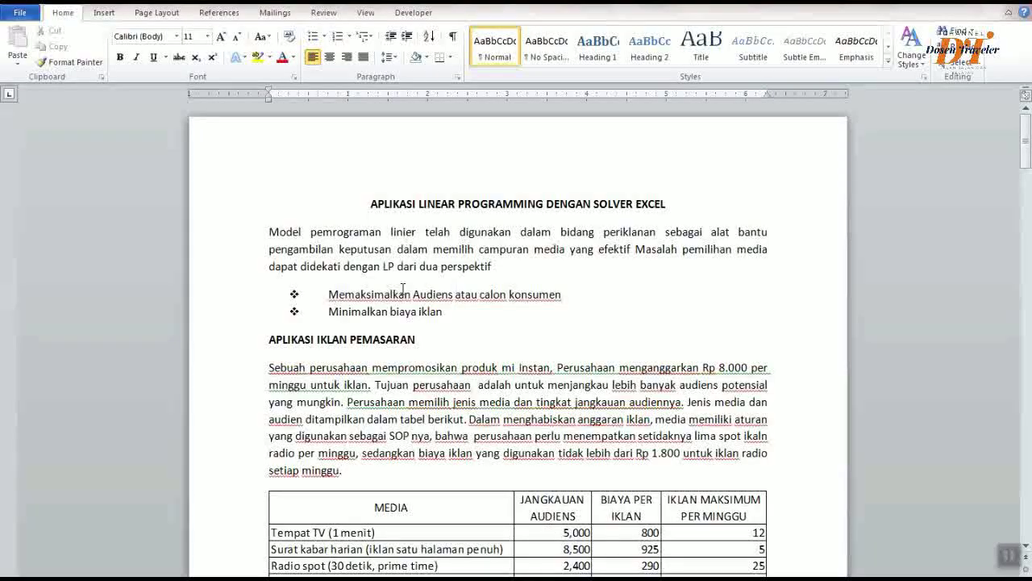
left_click(264, 342)
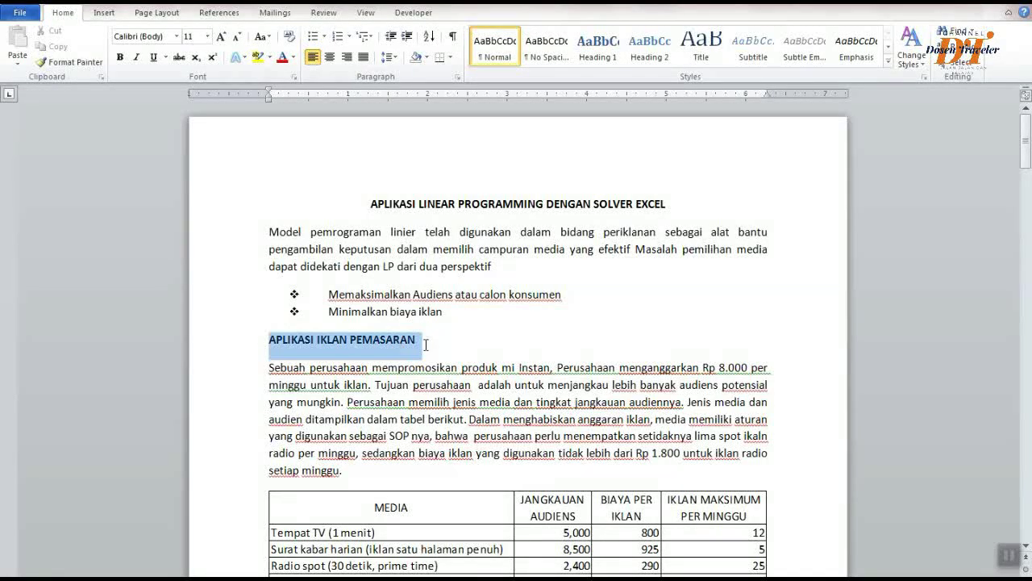
key("ctrl+u")
left_click(432, 359)
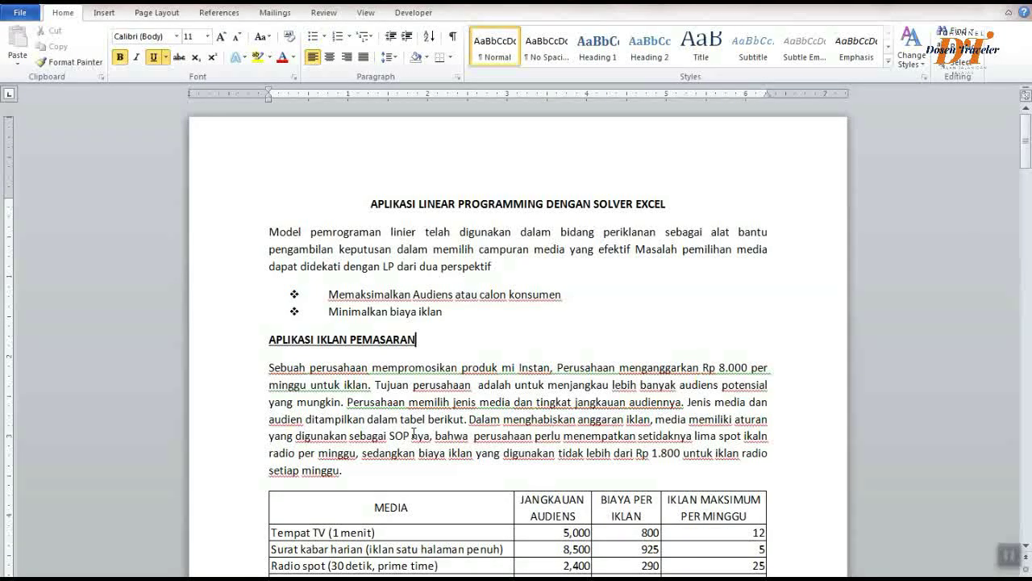
Insert "untuk radio" after "sedangkan biaya iklan" in the problem description paragraph above the media table
scroll(463, 427, "down", 1)
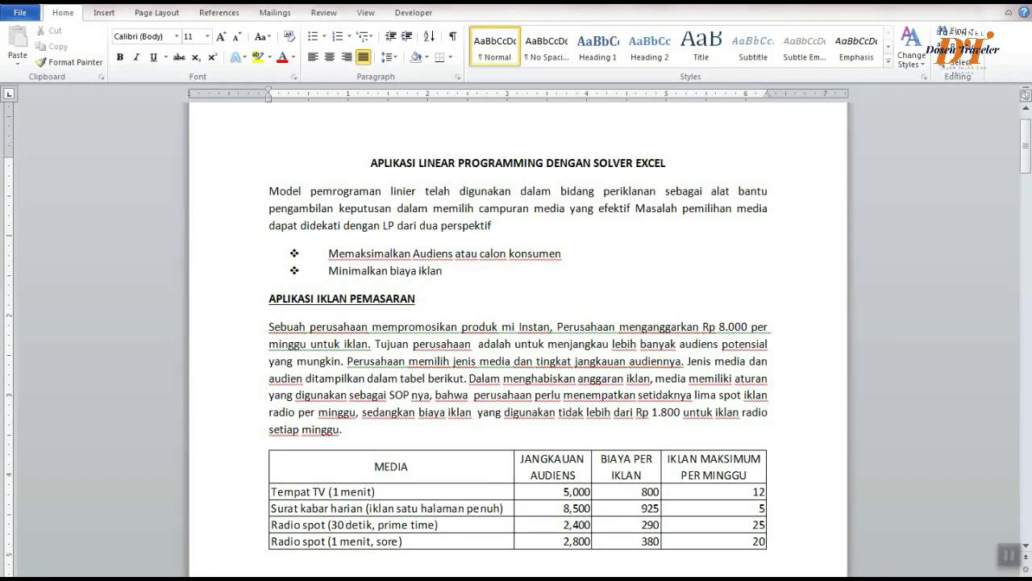
type("untuk r")
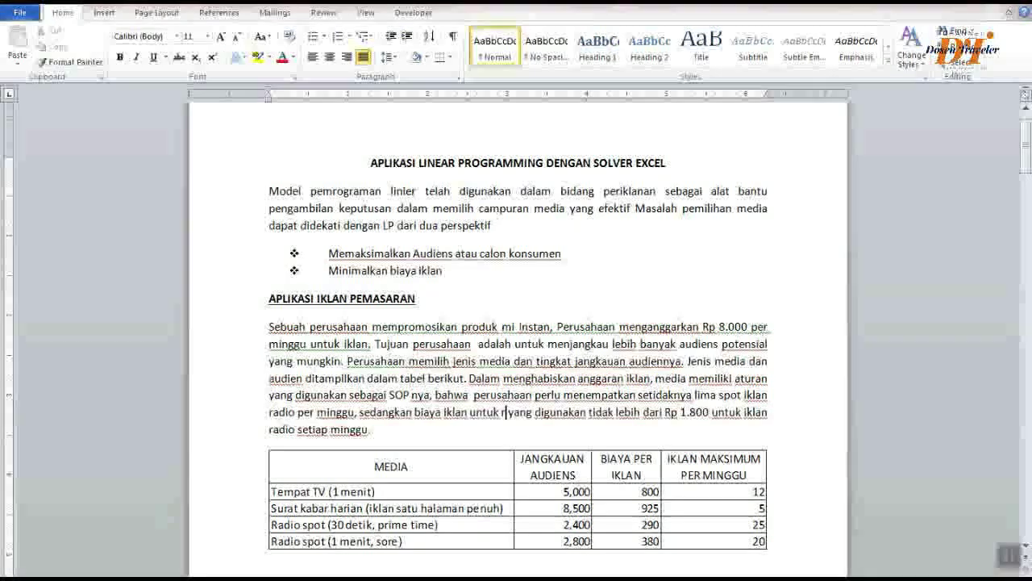
type("adio")
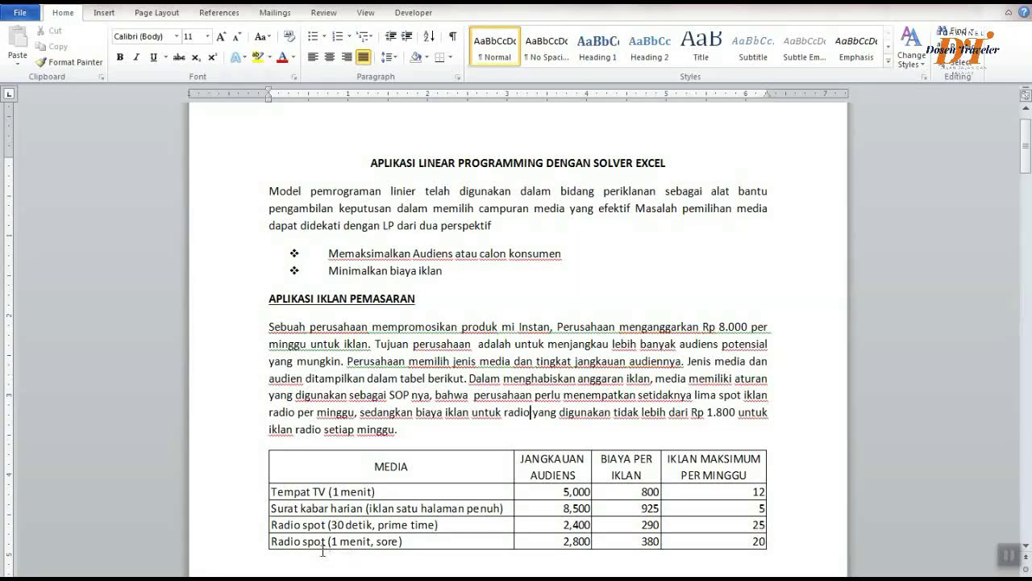
Switch to the Excel workbook and examine the media table, the problem description and the definitions of variables X1 to X4
key("alt+Tab")
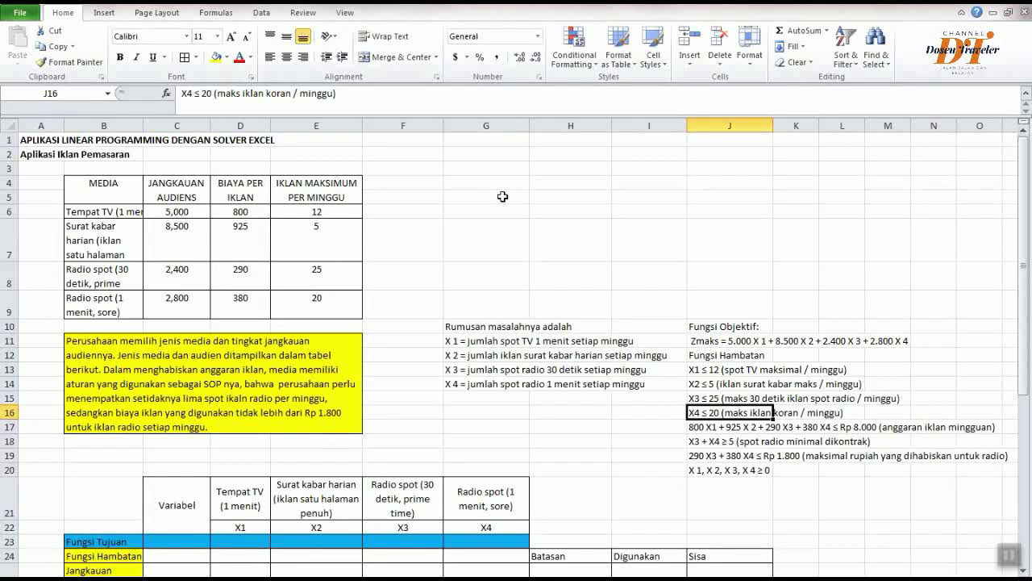
left_click(262, 12)
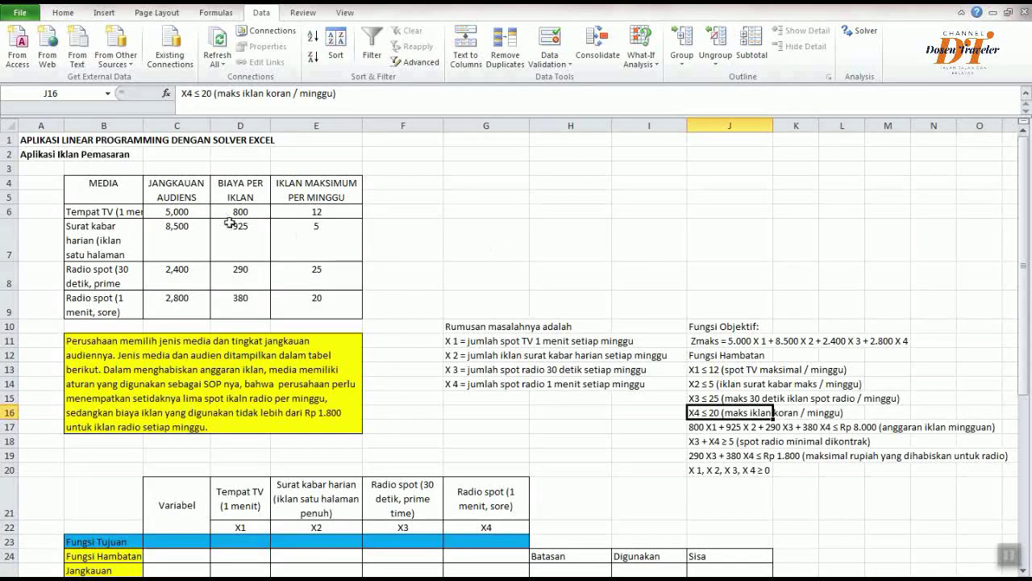
left_click(102, 186)
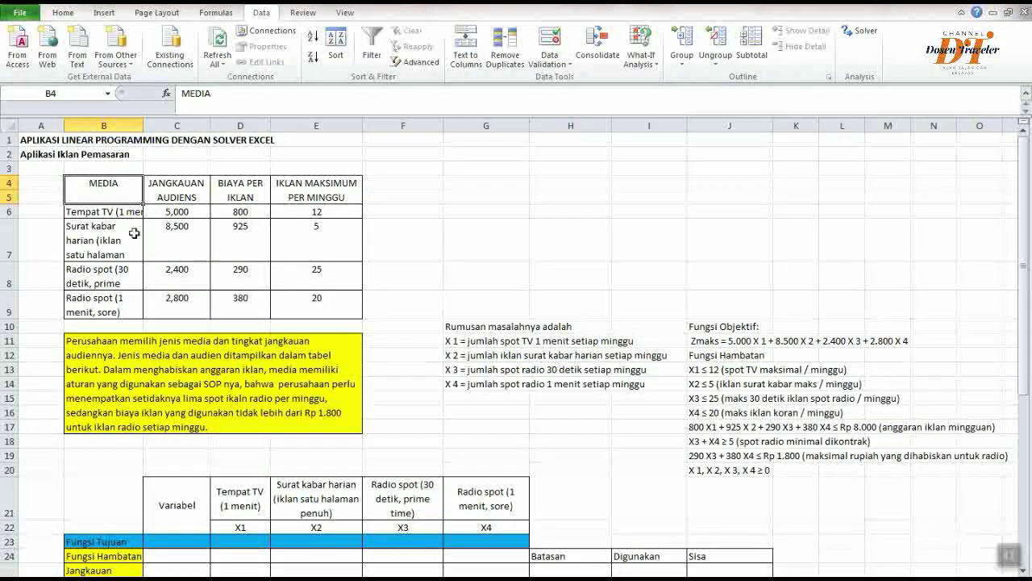
left_click(218, 399)
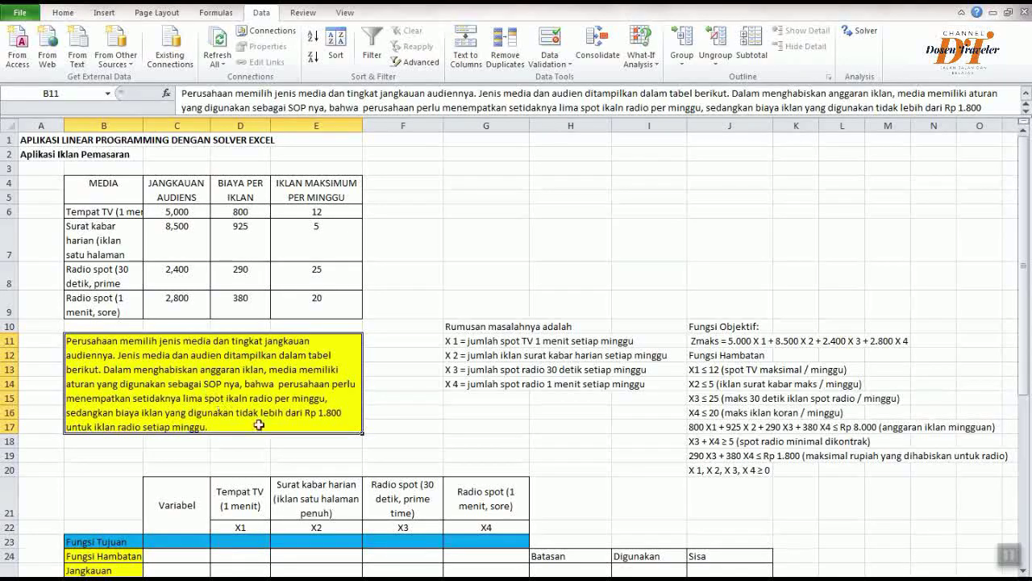
left_click(472, 327)
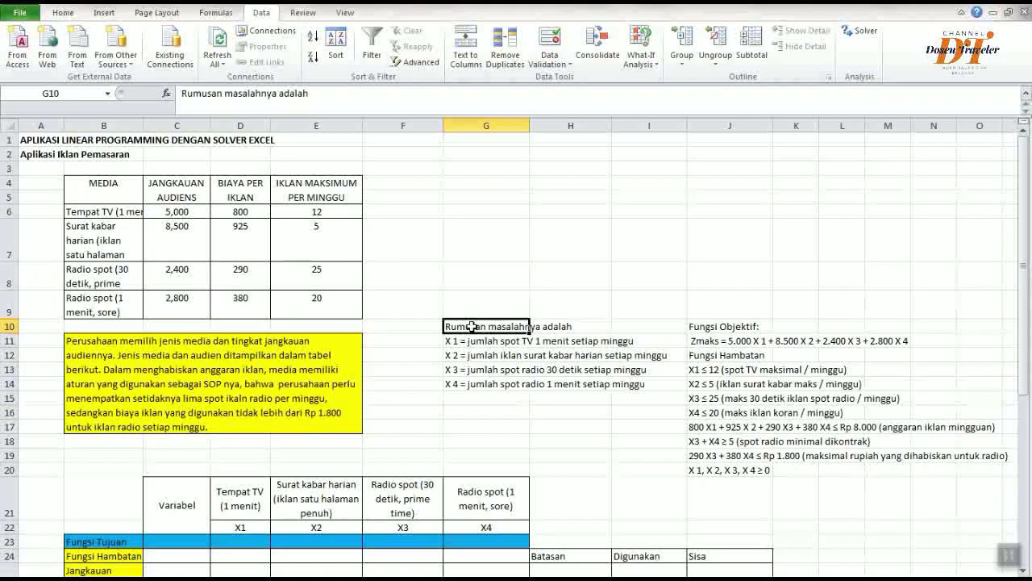
left_click(454, 341)
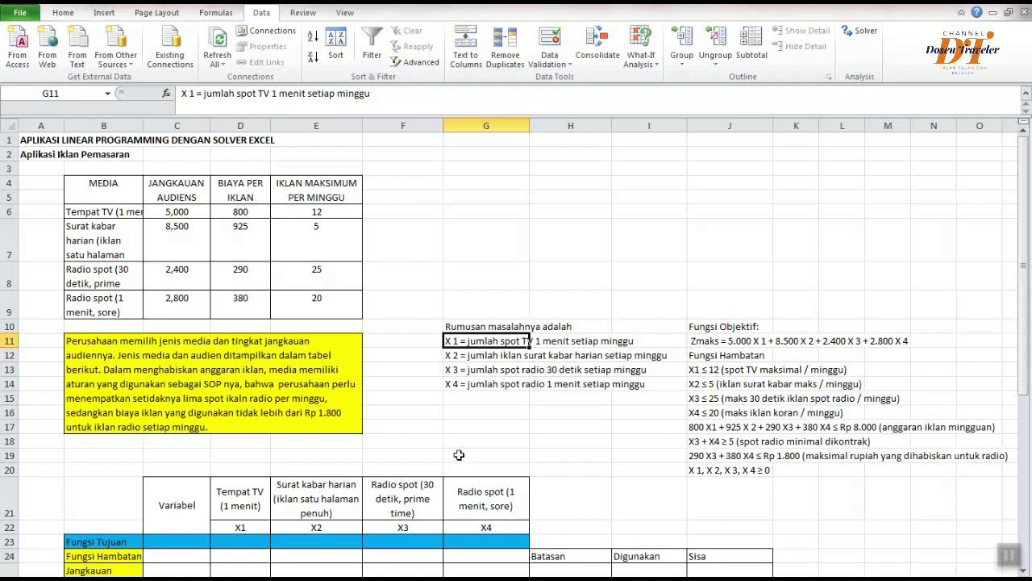
left_click(466, 413)
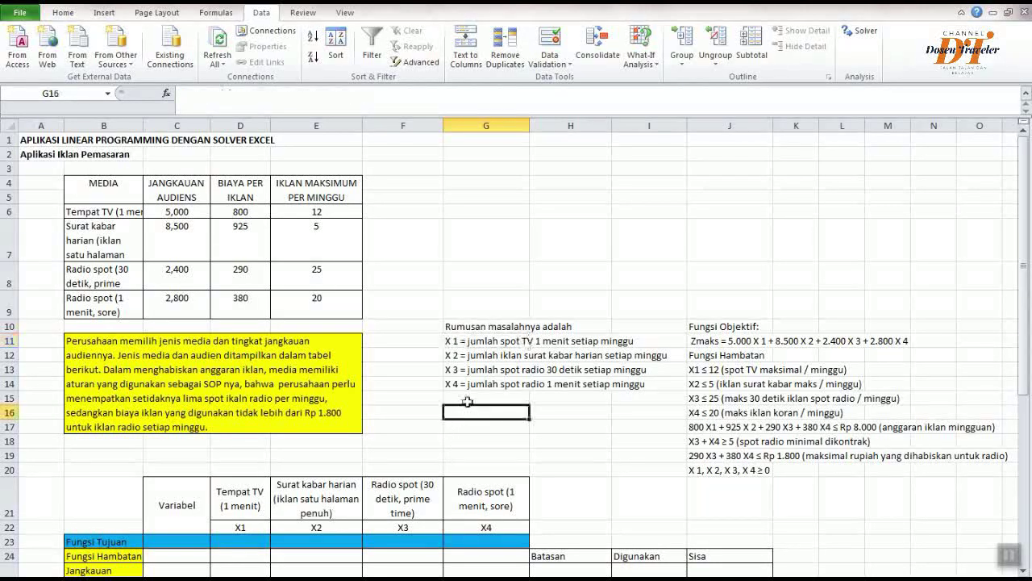
left_click(453, 342)
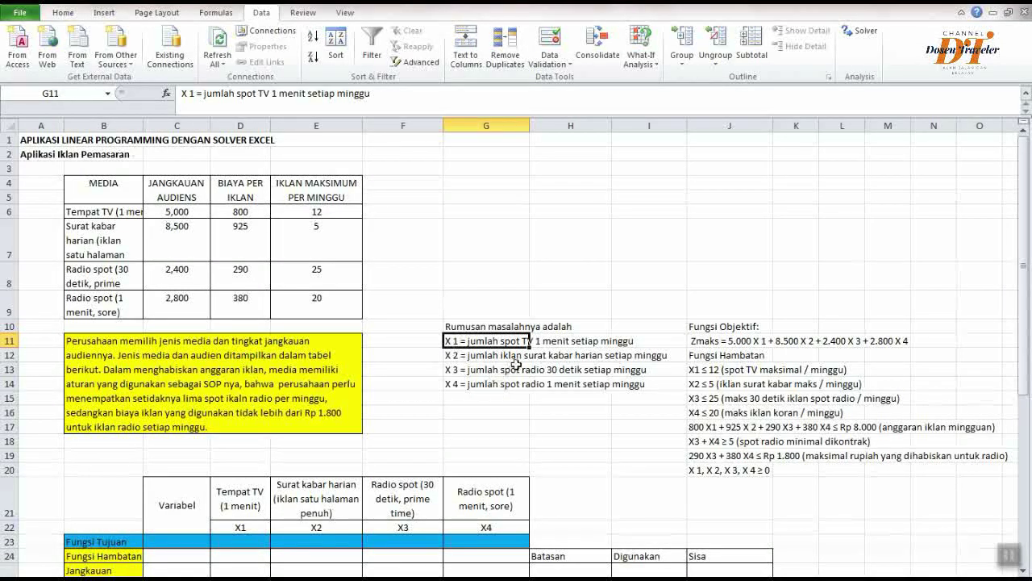
left_click(556, 368)
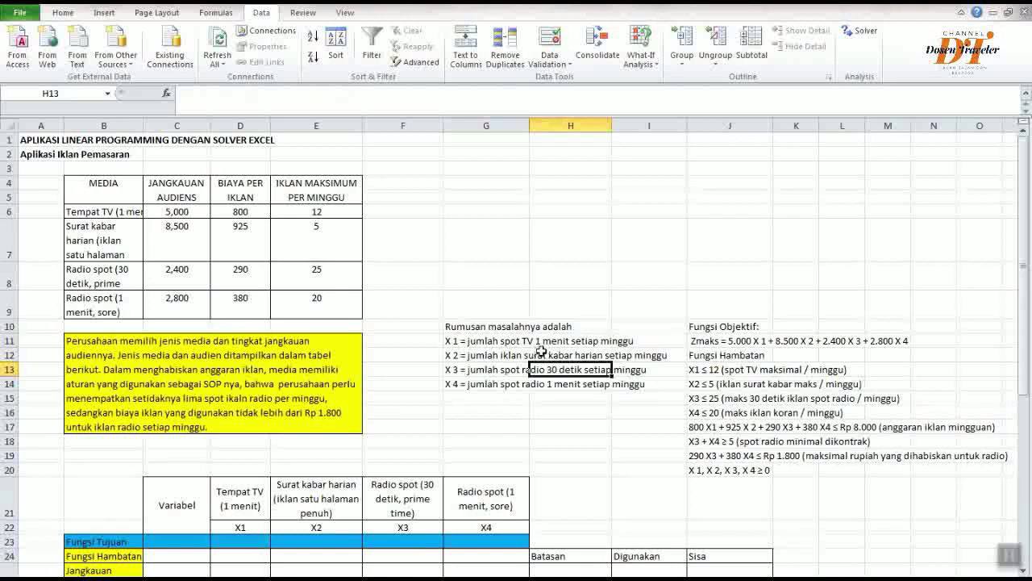
left_click(446, 357)
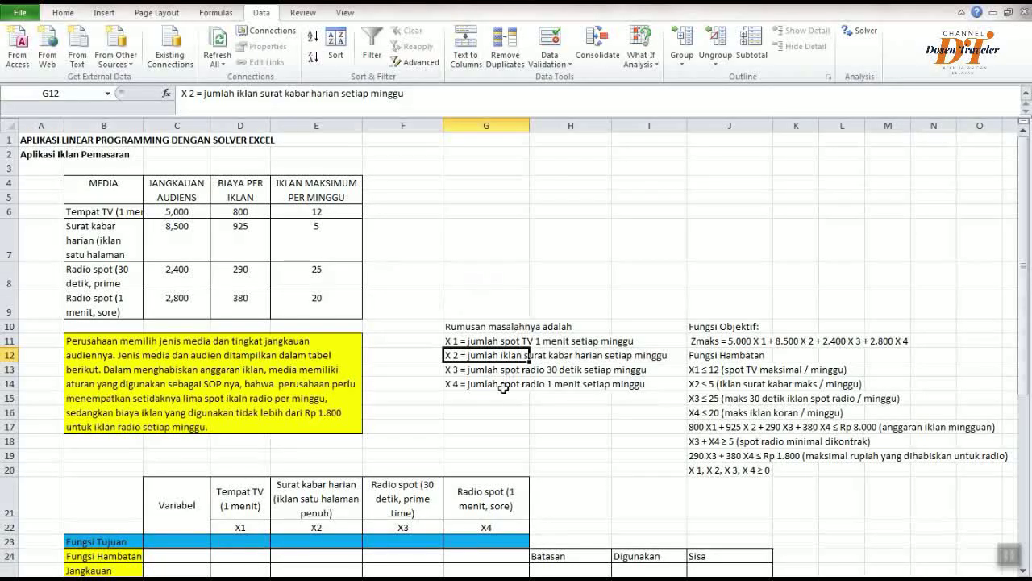
left_click(449, 371)
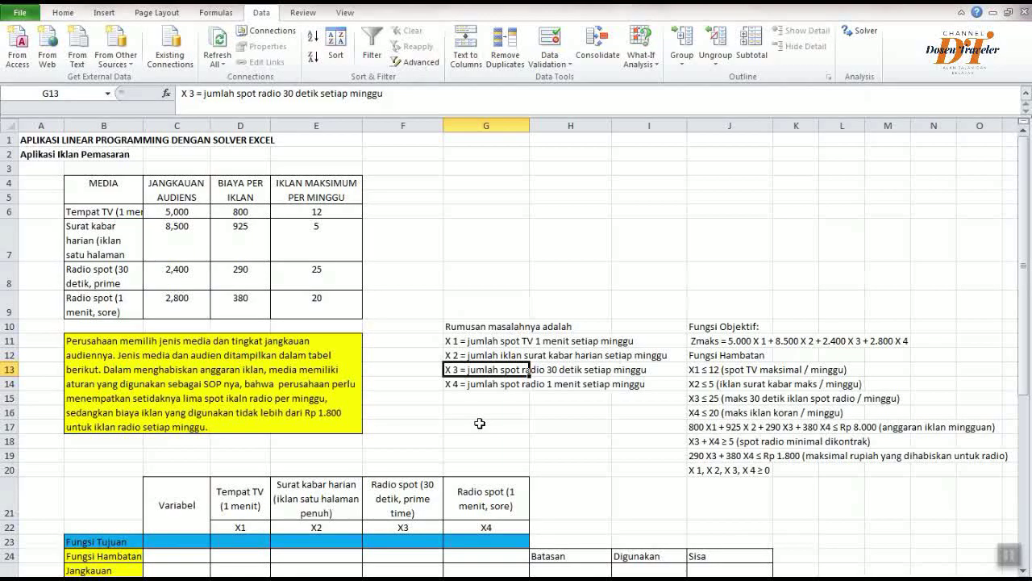
left_click(454, 387)
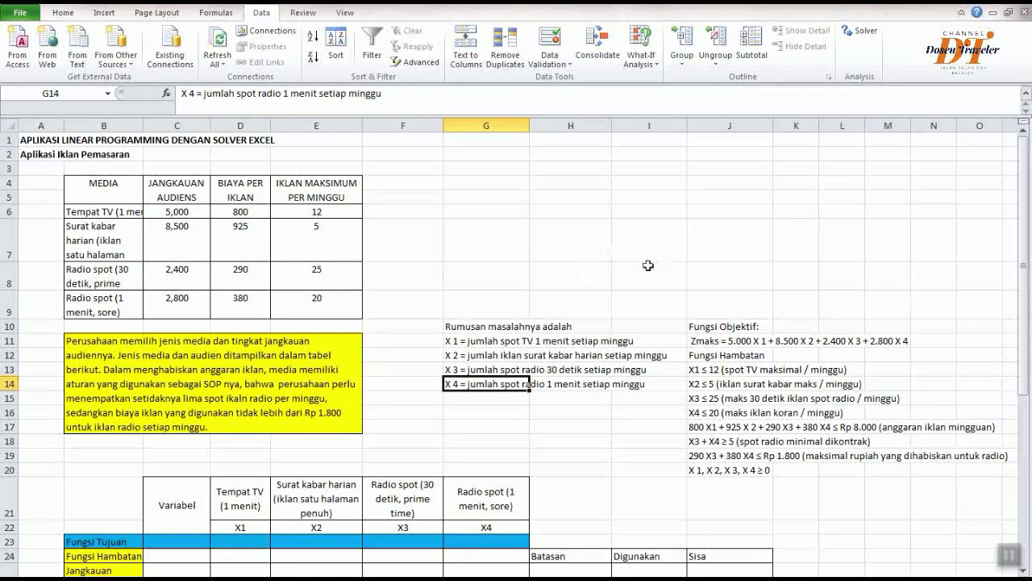
Make the Zmaks objective function formula in cell J11 bold
left_click(710, 329)
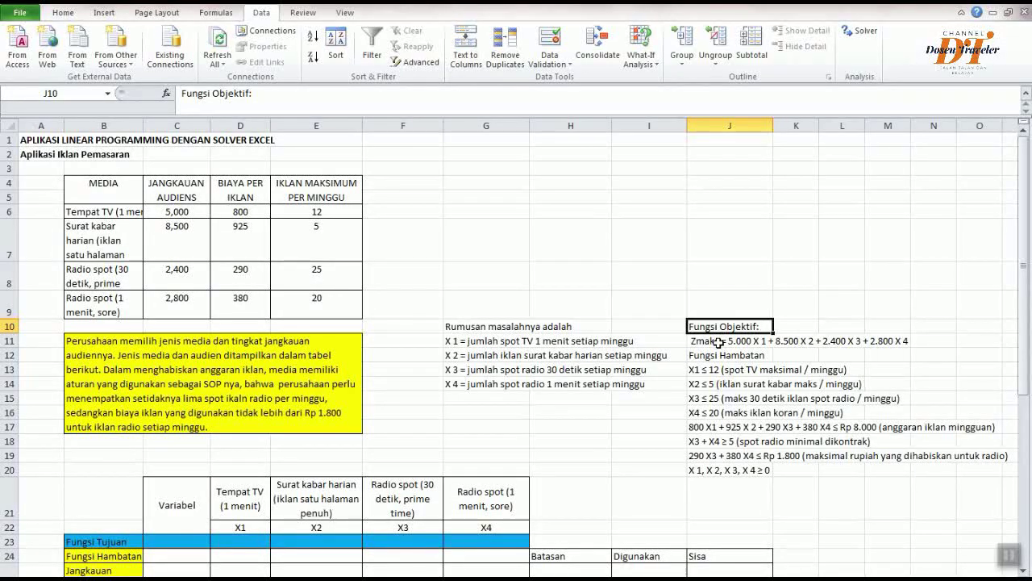
left_click(62, 12)
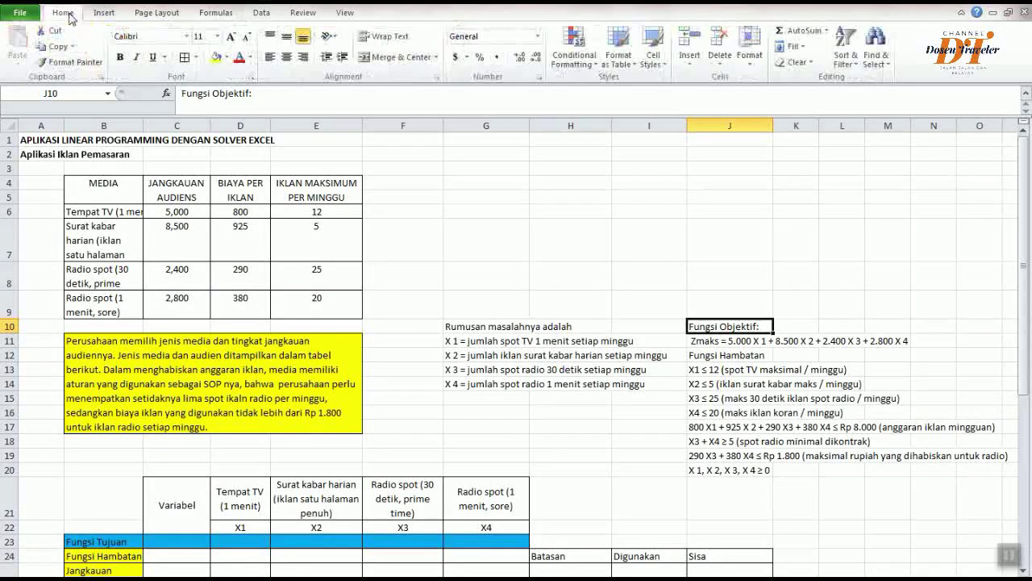
left_click(700, 341)
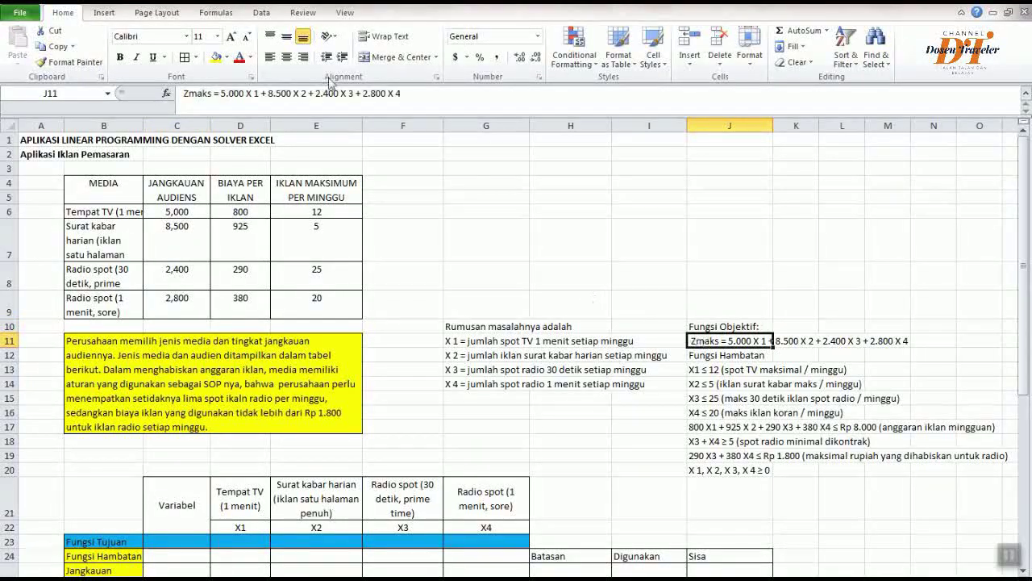
left_click(120, 57)
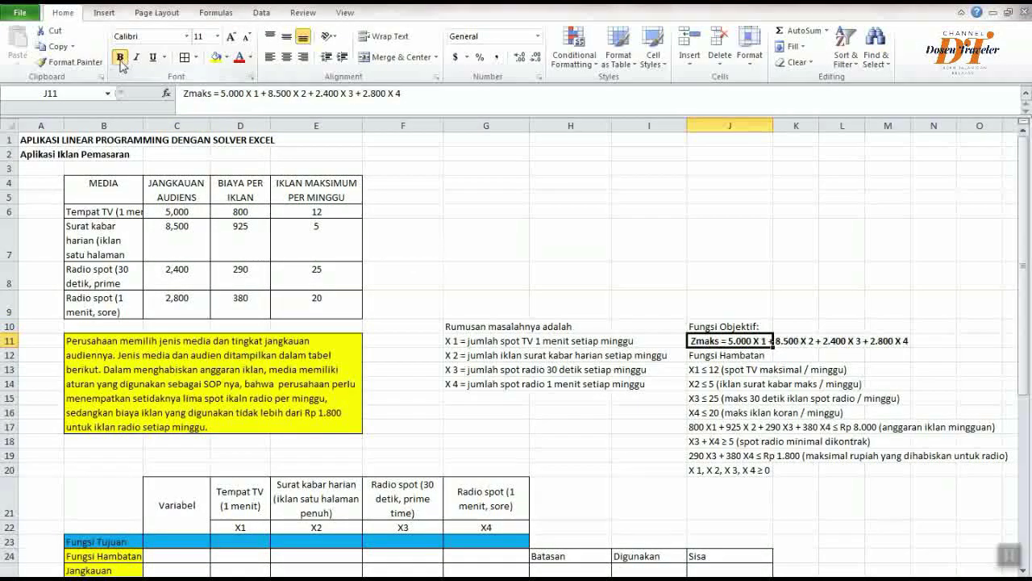
left_click(784, 355)
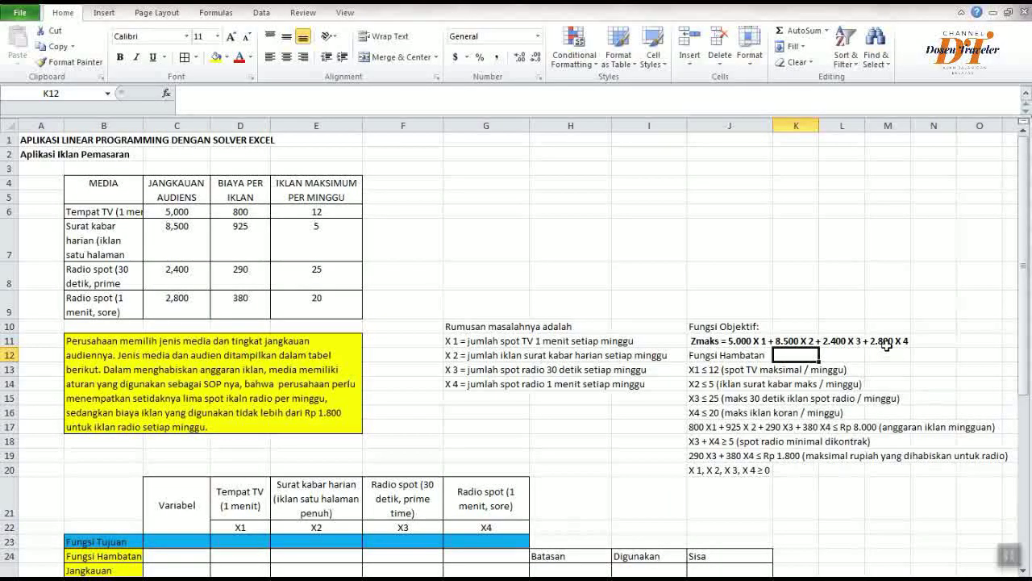
Fill the audience reach values in C6:C9 with yellow
left_click_drag(192, 213, 197, 303)
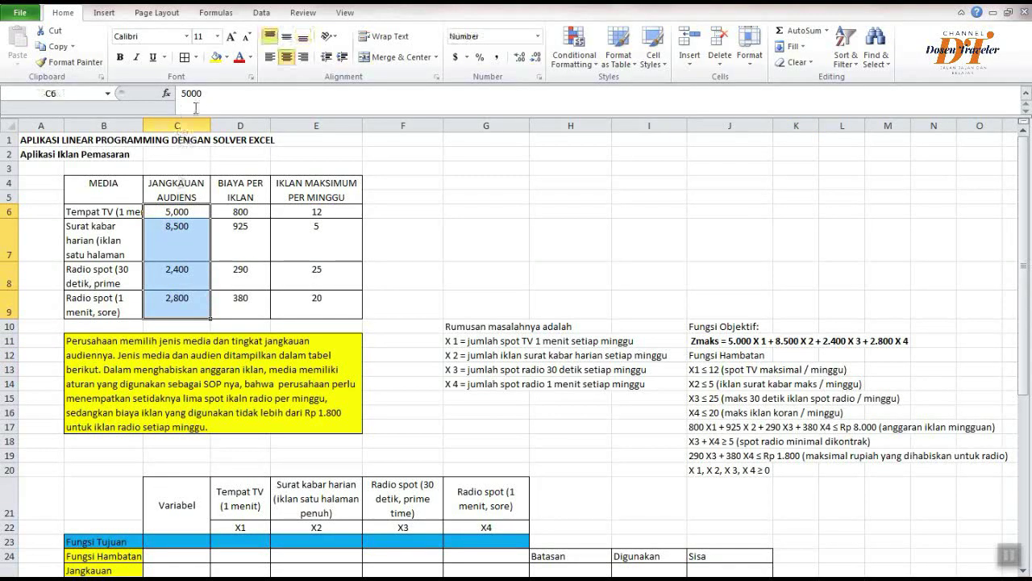
left_click(215, 57)
left_click(479, 238)
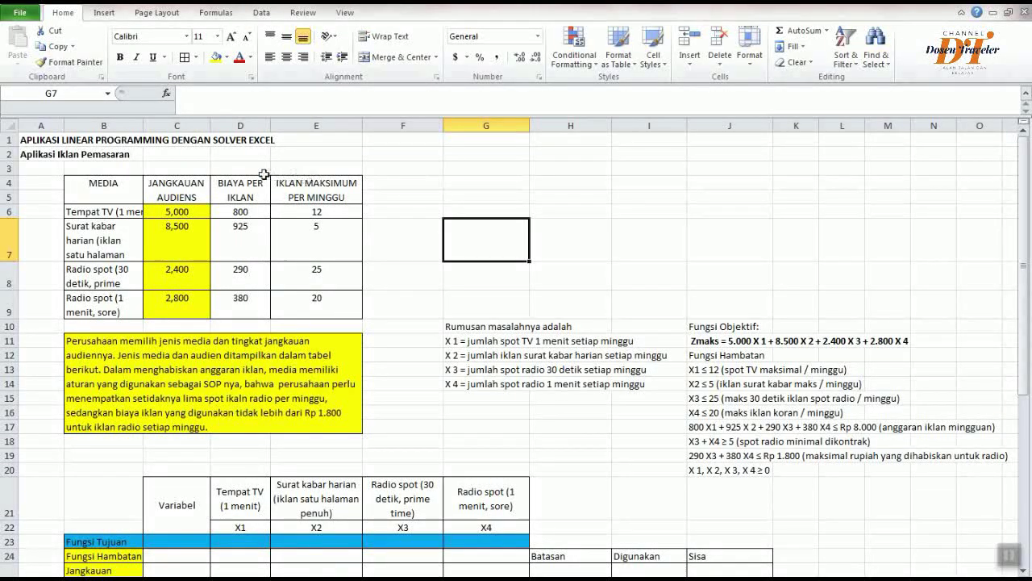
Review the objective and constraint function entries and fill the maximum weekly ads values in E6:E9 with yellow
left_click(693, 327)
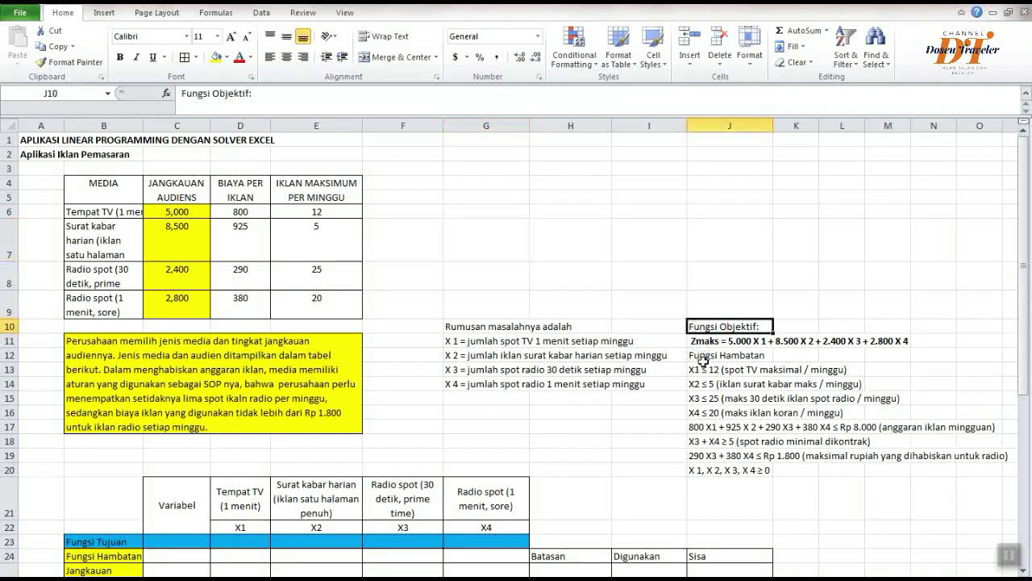
left_click(700, 356)
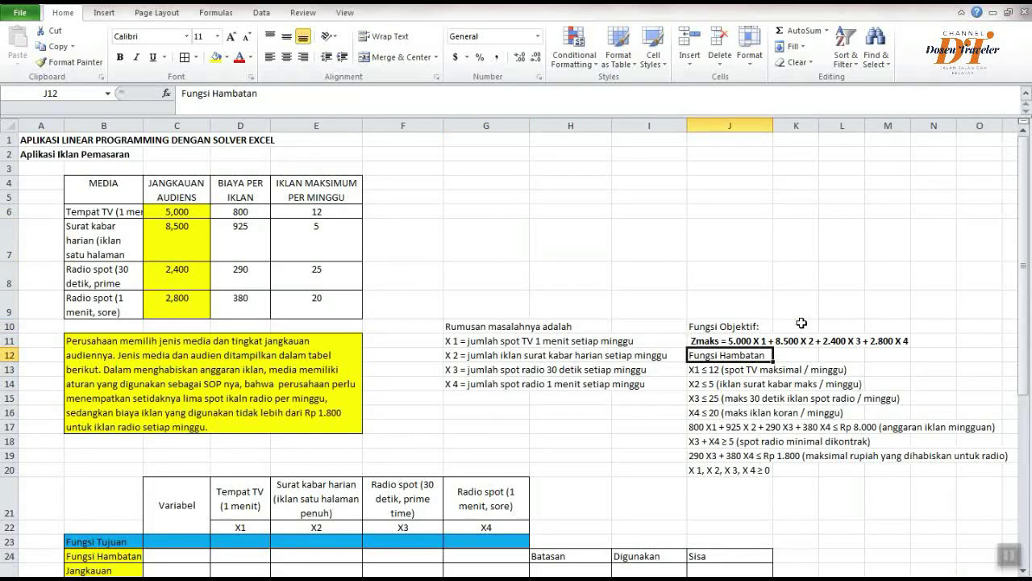
left_click(698, 373)
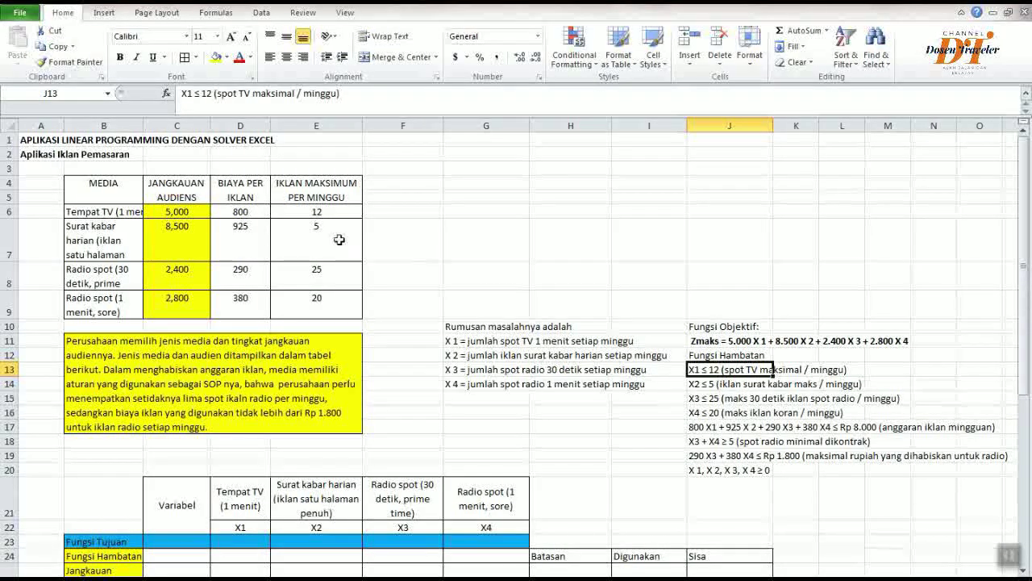
left_click_drag(332, 214, 337, 304)
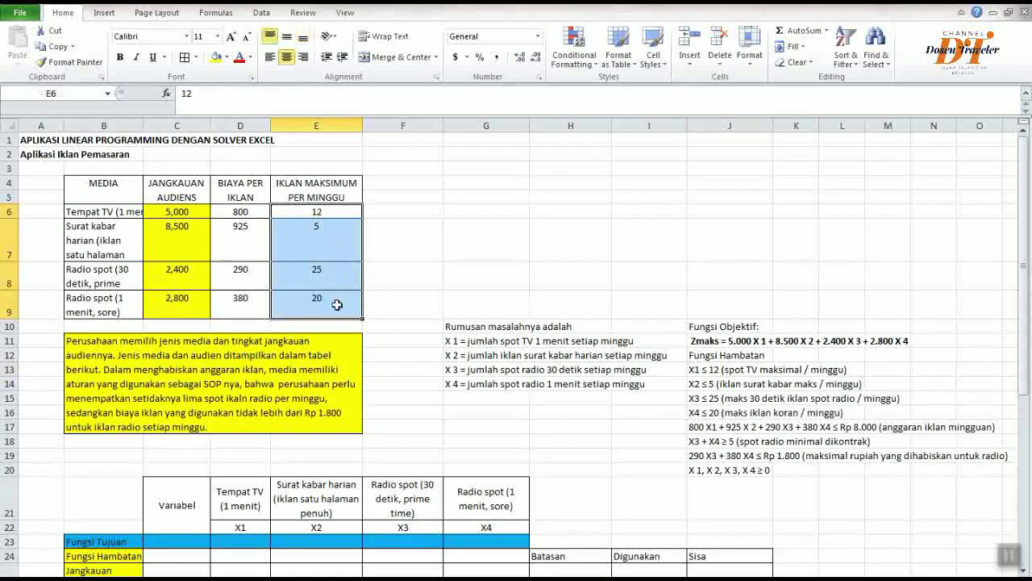
left_click(215, 57)
left_click(655, 270)
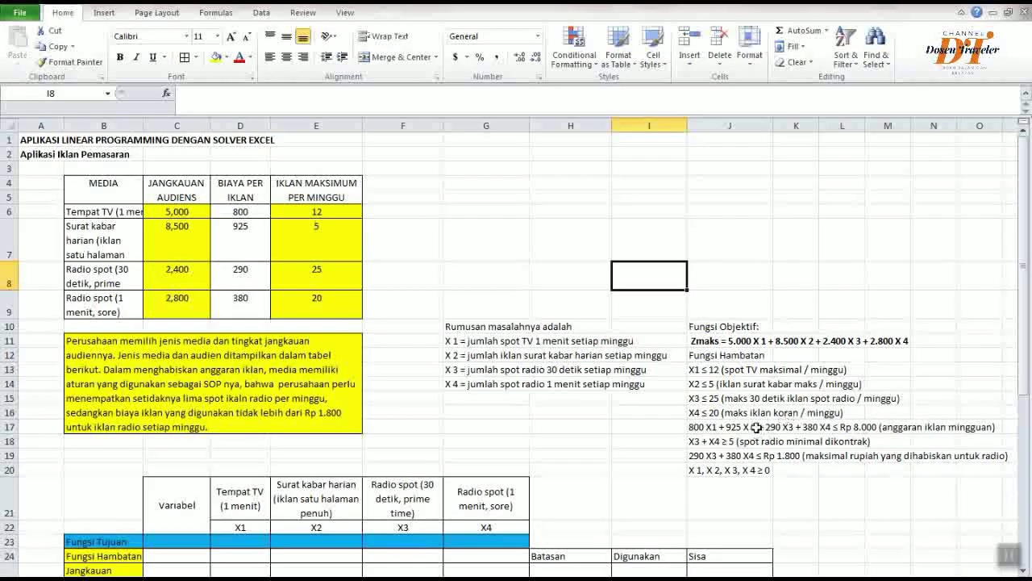
Fill the four maximum-ads constraints for X1 to X4 in J13:J16 with yellow
left_click_drag(709, 364, 740, 411)
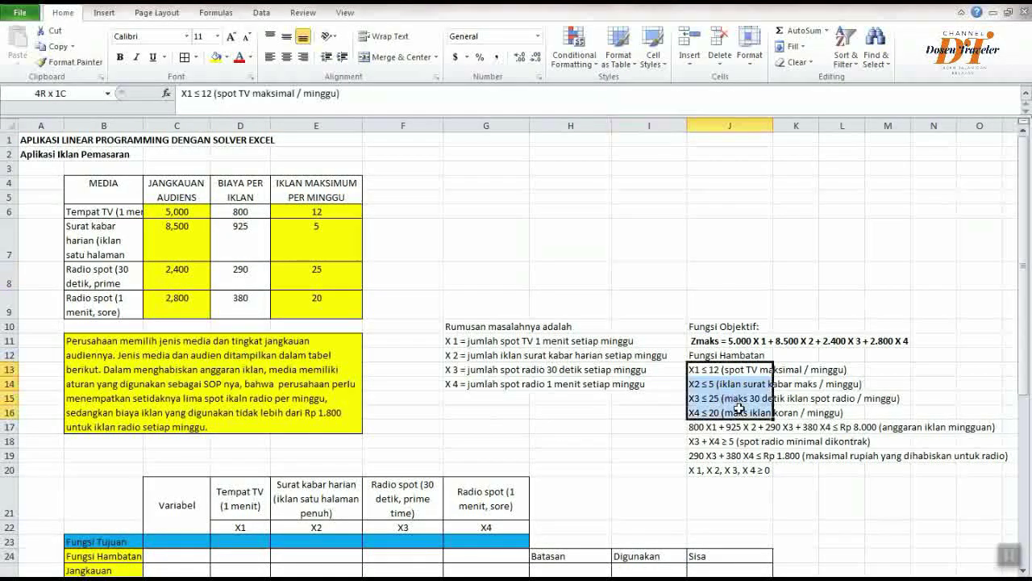
left_click(215, 56)
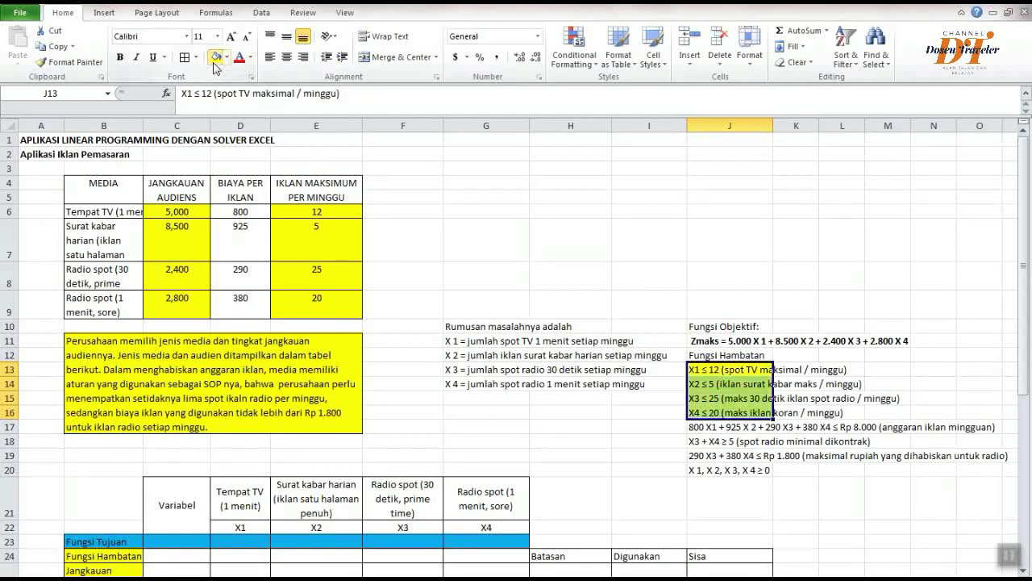
left_click(821, 258)
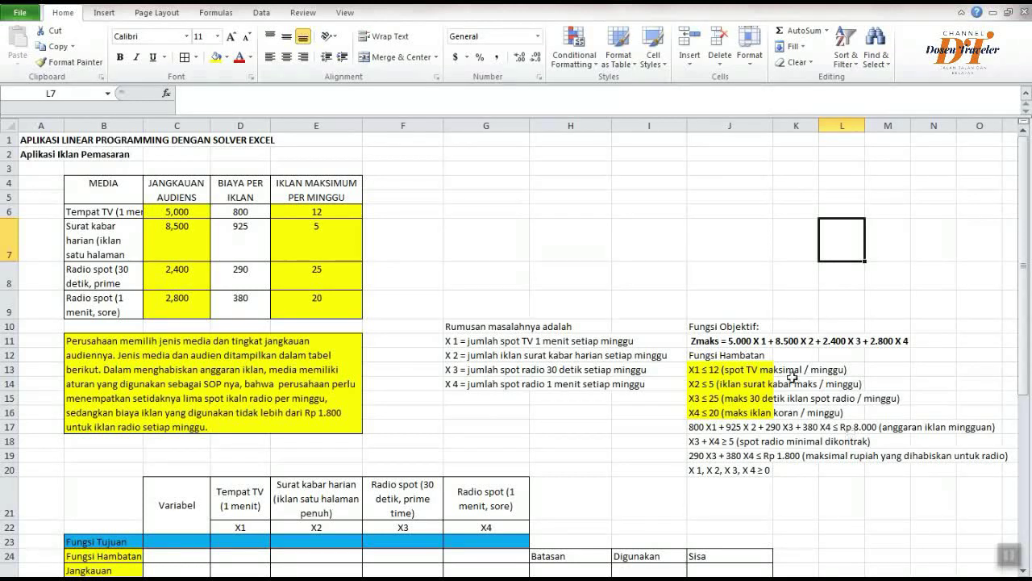
Check the Rp 8.000 weekly budget in the Word problem description against the budget constraint in J17 of the Aplikasi LP workbook in Excel
key("alt+Tab")
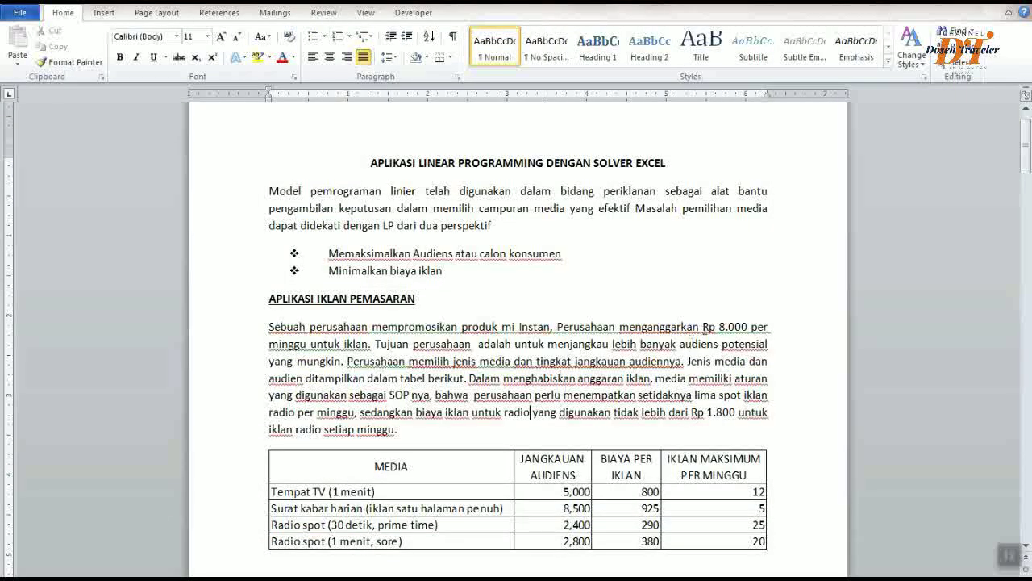
left_click_drag(702, 326, 750, 327)
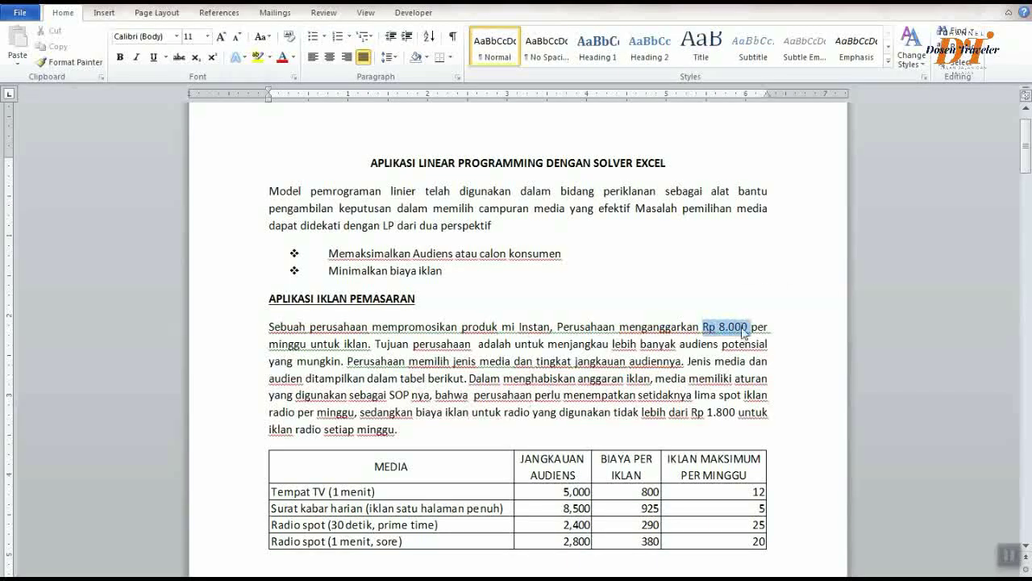
left_click(281, 56)
left_click(560, 270)
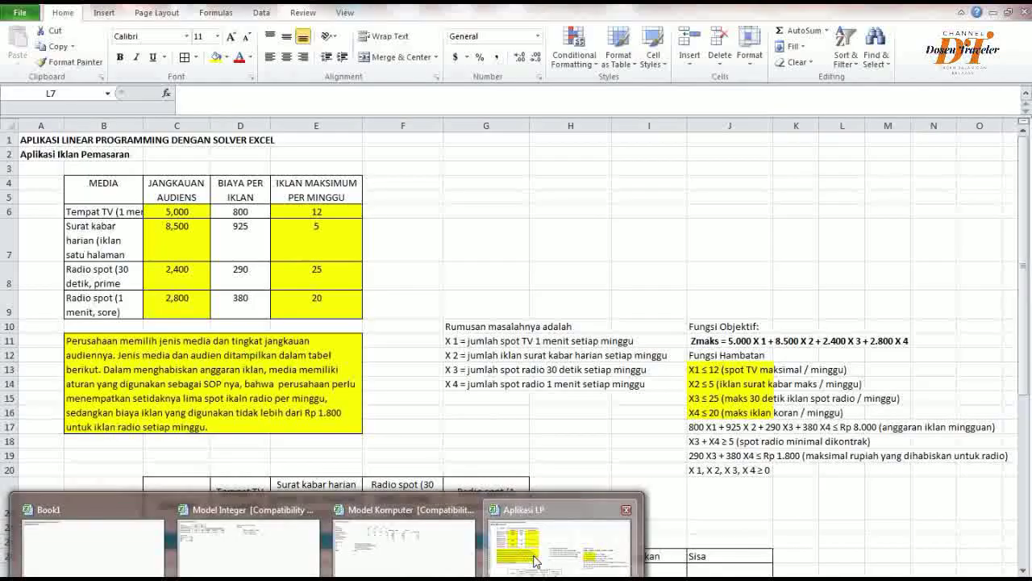
left_click(533, 560)
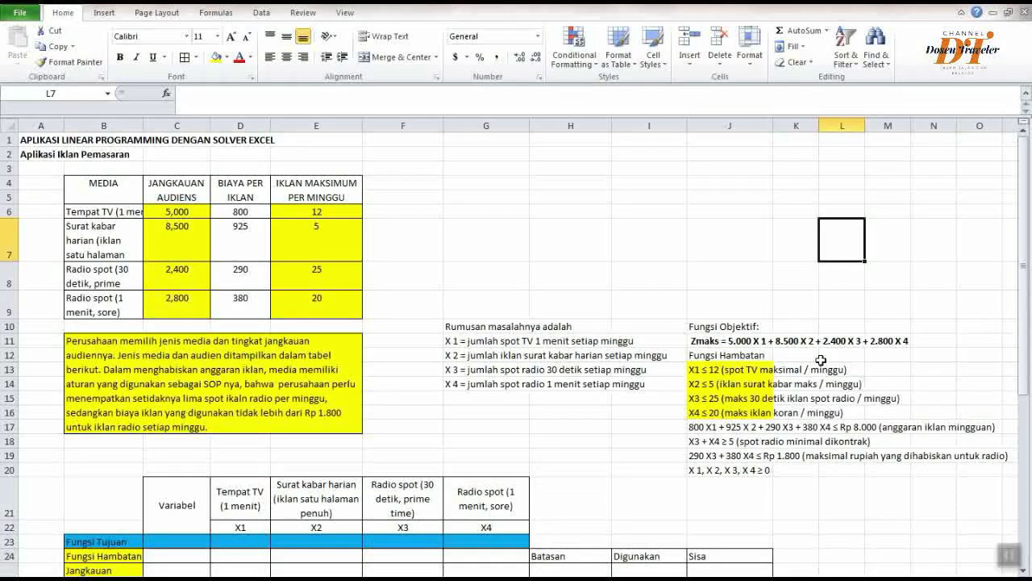
left_click(706, 431)
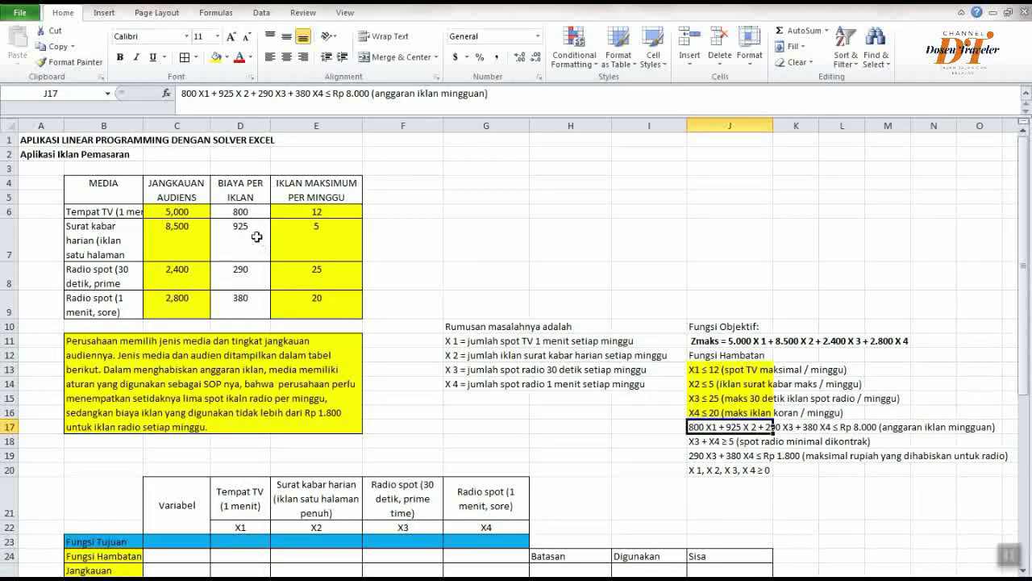
Fill the cost-per-ad values in D6:D9 with orange
left_click_drag(238, 212, 251, 305)
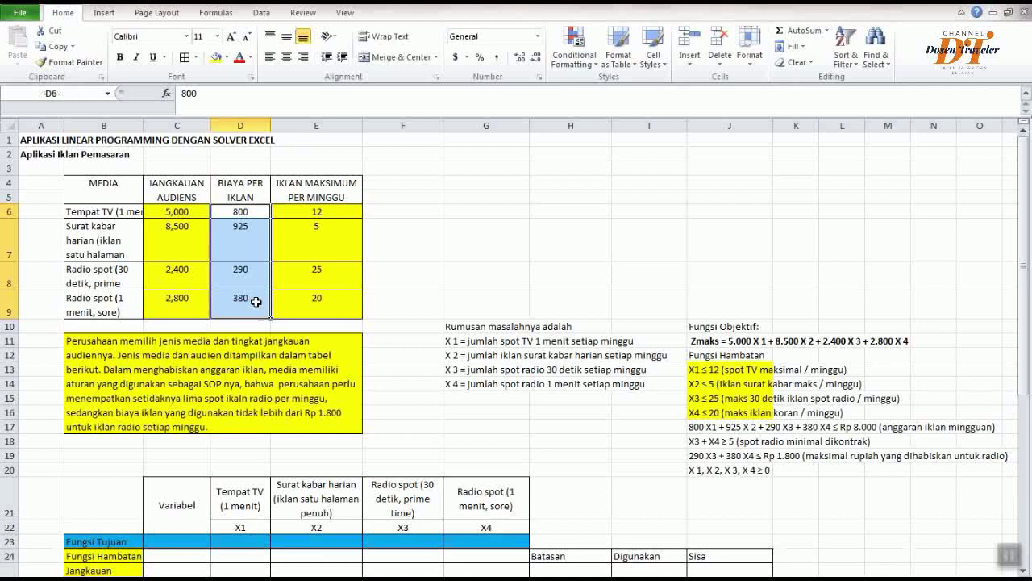
left_click(226, 57)
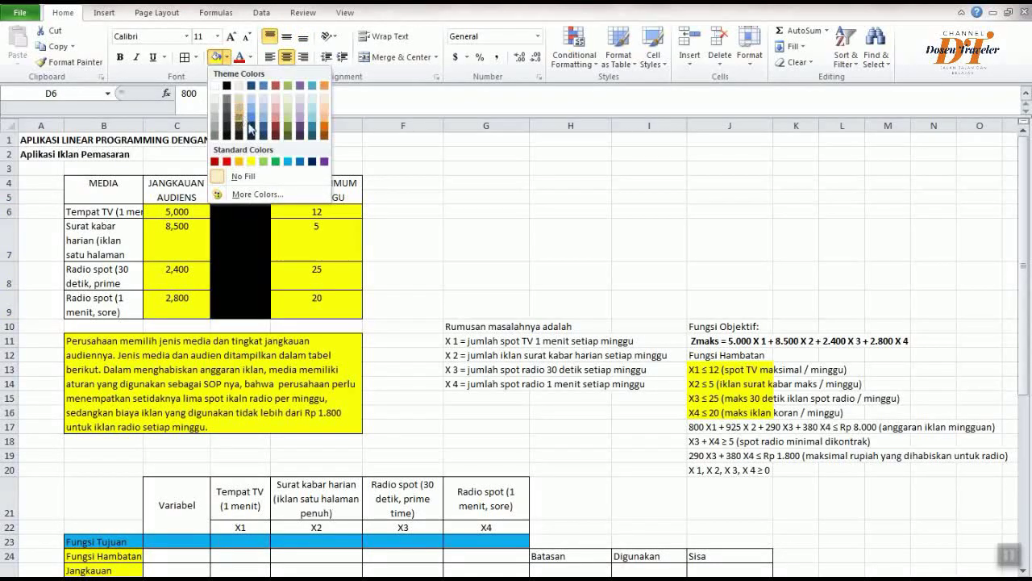
left_click(240, 161)
left_click(510, 184)
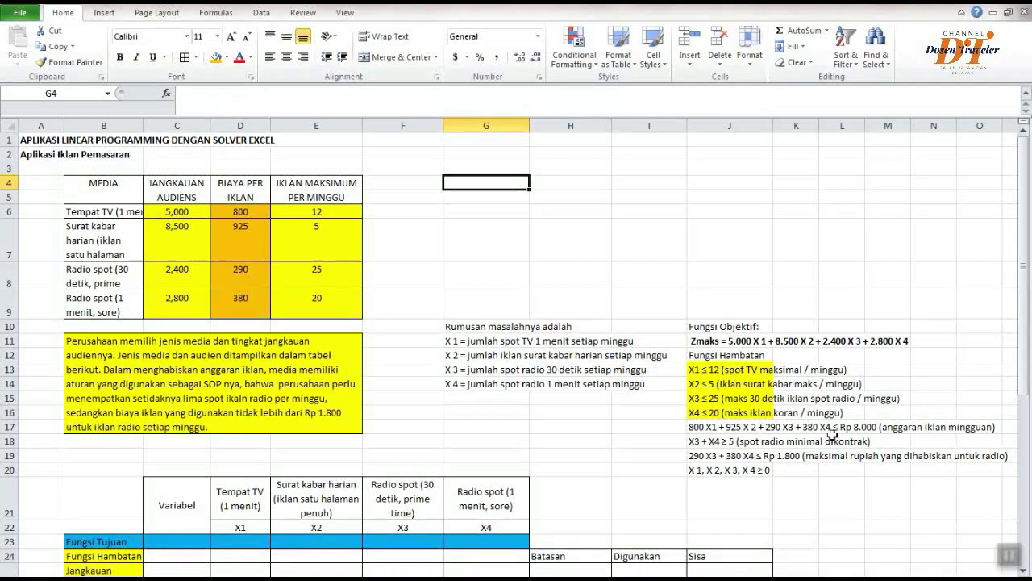
Fill the weekly advertising budget constraint in J17 with orange to match the cost-per-ad values
left_click(695, 428)
left_click(226, 57)
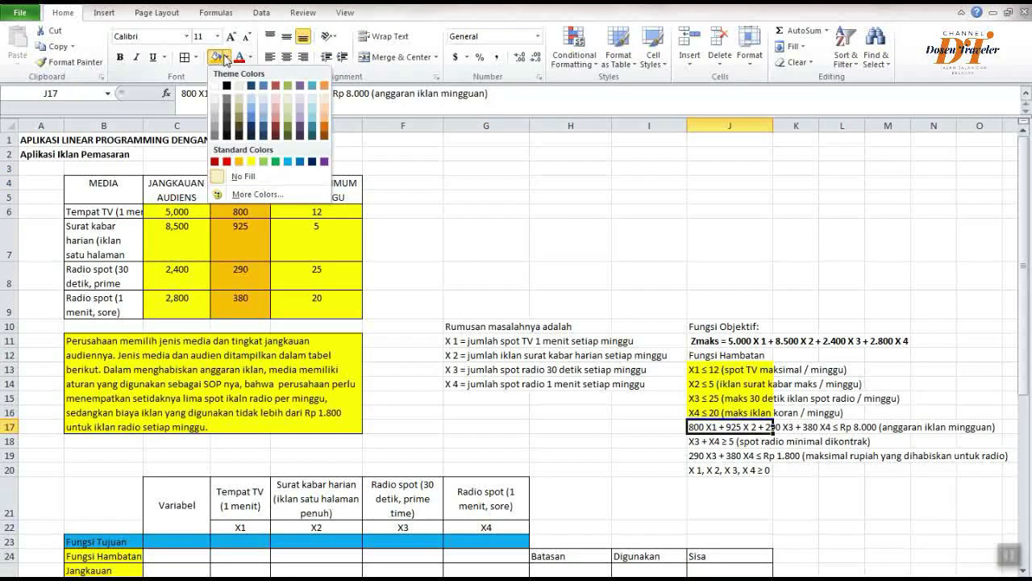
left_click(239, 162)
left_click(730, 167)
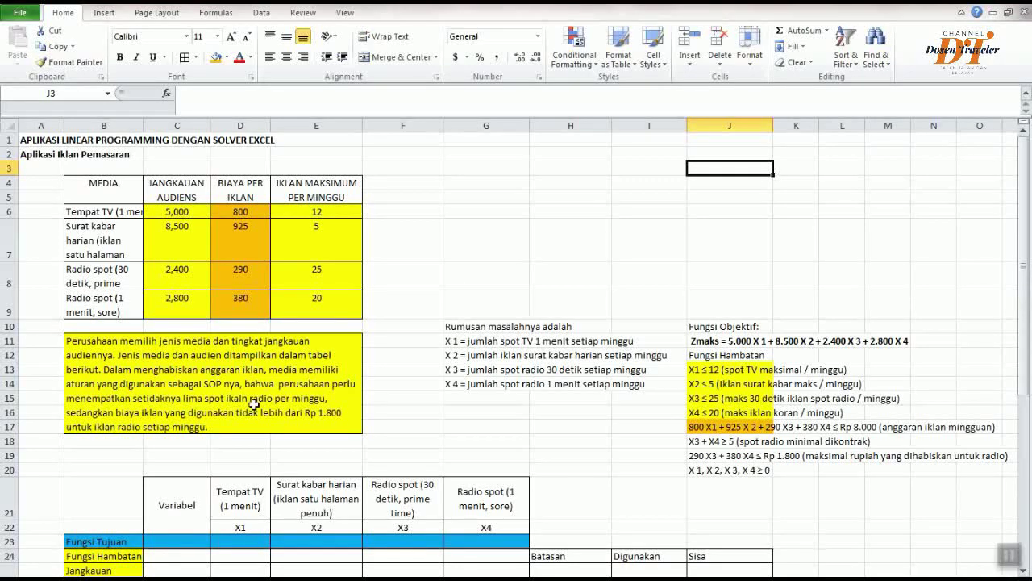
Fill the minimum radio spots constraint X3 + X4 ≥ 5 in J18 with yellow
left_click(698, 443)
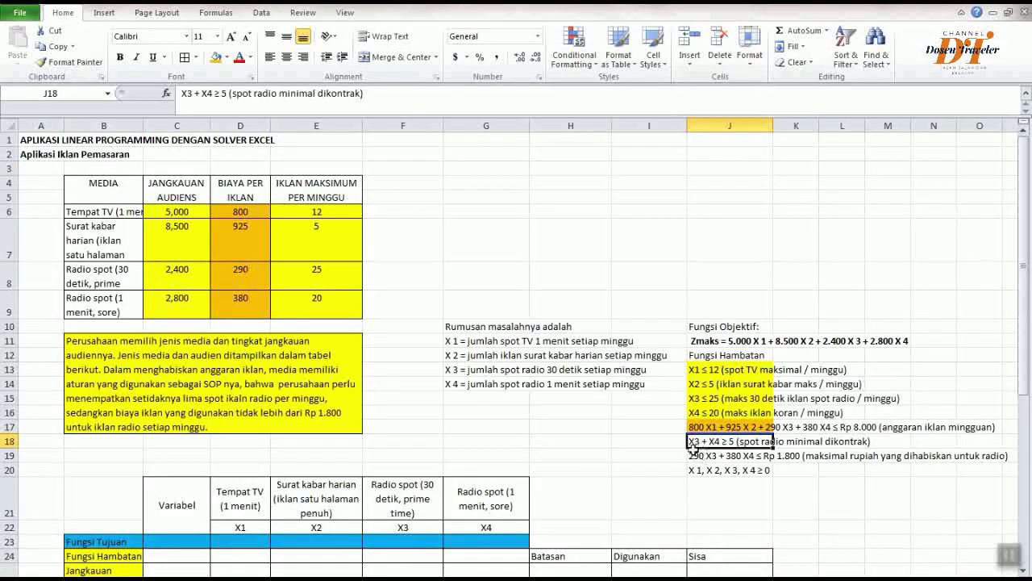
left_click(227, 58)
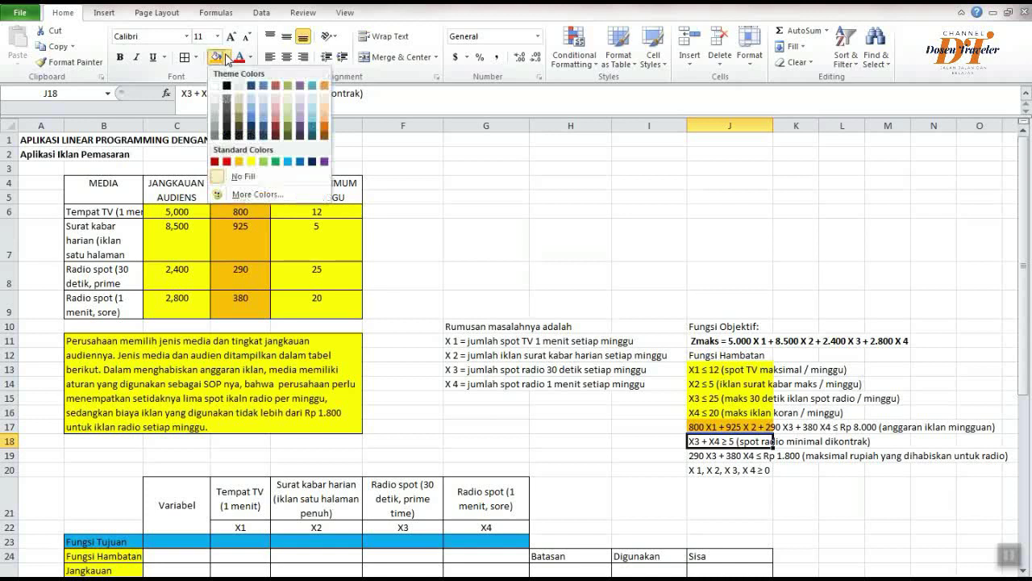
left_click(253, 162)
left_click(696, 285)
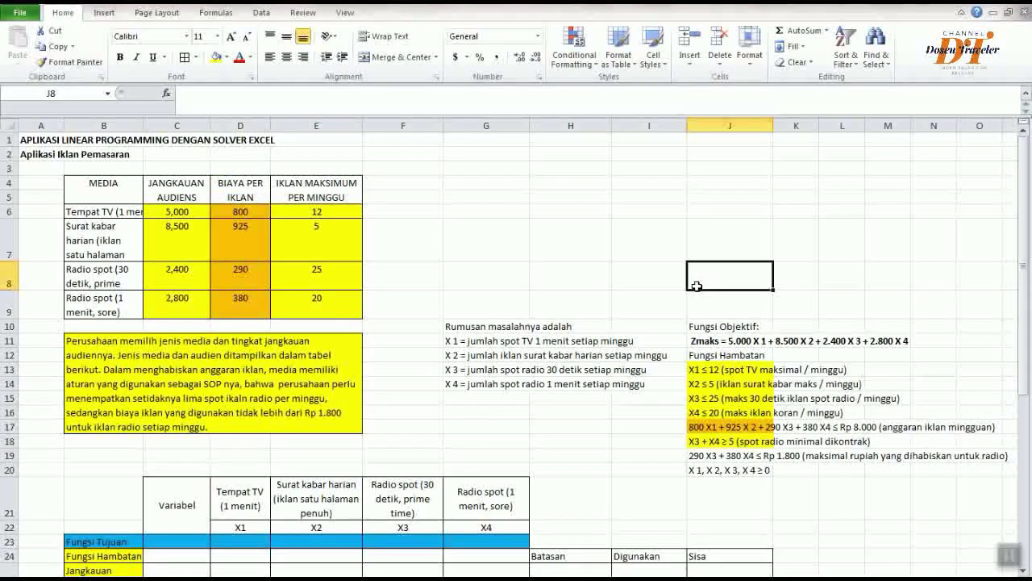
Enter the objective coefficients 5000, 8500, 2400 and 2800 for X1 to X4 in the Fungsi Tujuan row, cells D23:G23
left_click(705, 458)
scroll(771, 379, "down", 1)
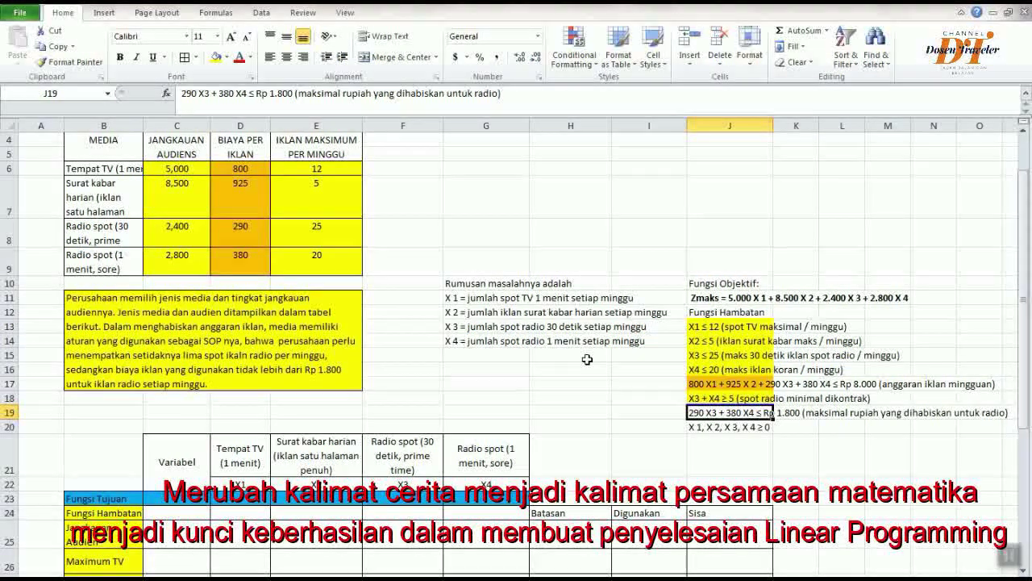
scroll(587, 358, "down", 5)
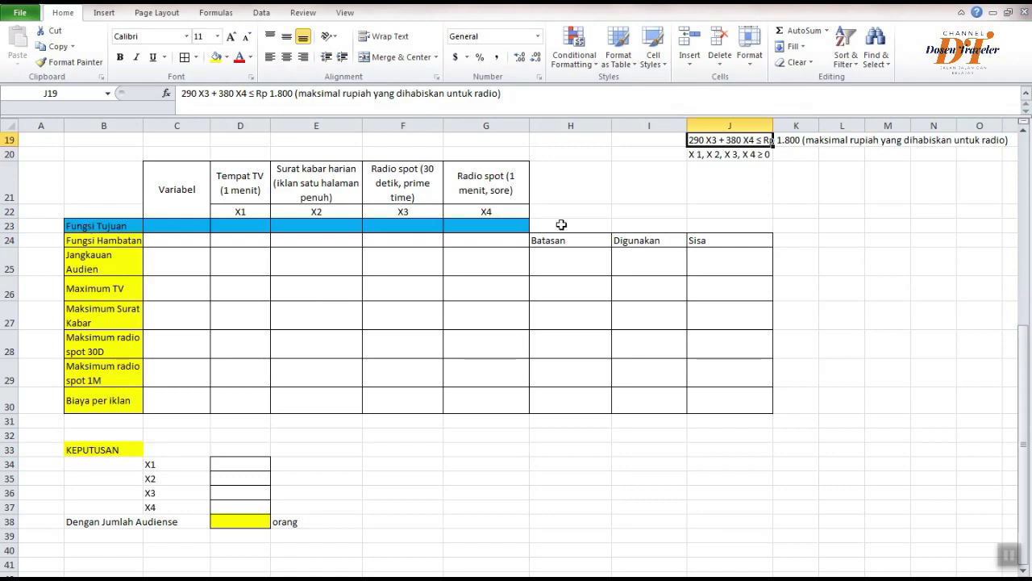
scroll(562, 224, "up", 3)
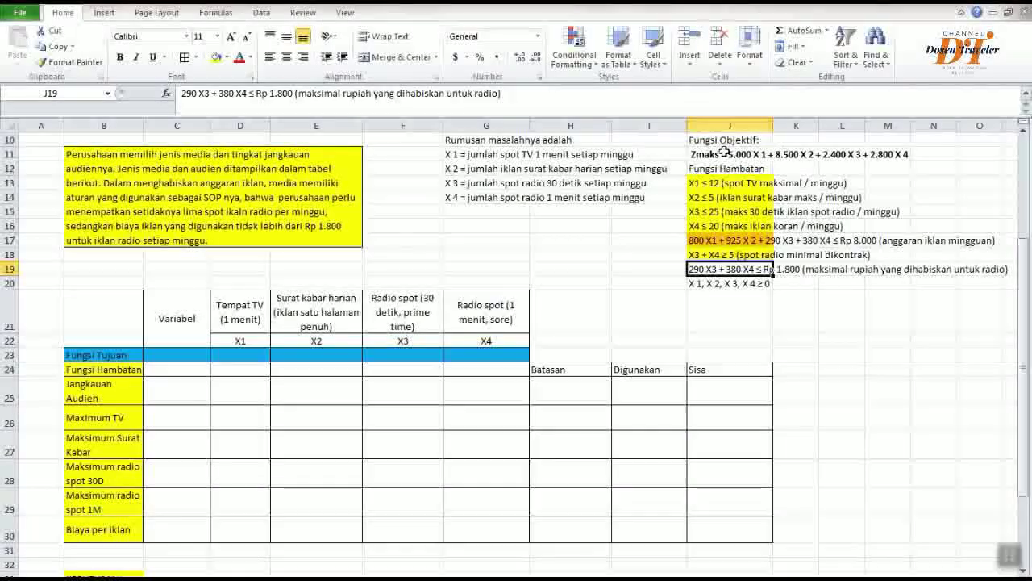
left_click(724, 152)
left_click(250, 355)
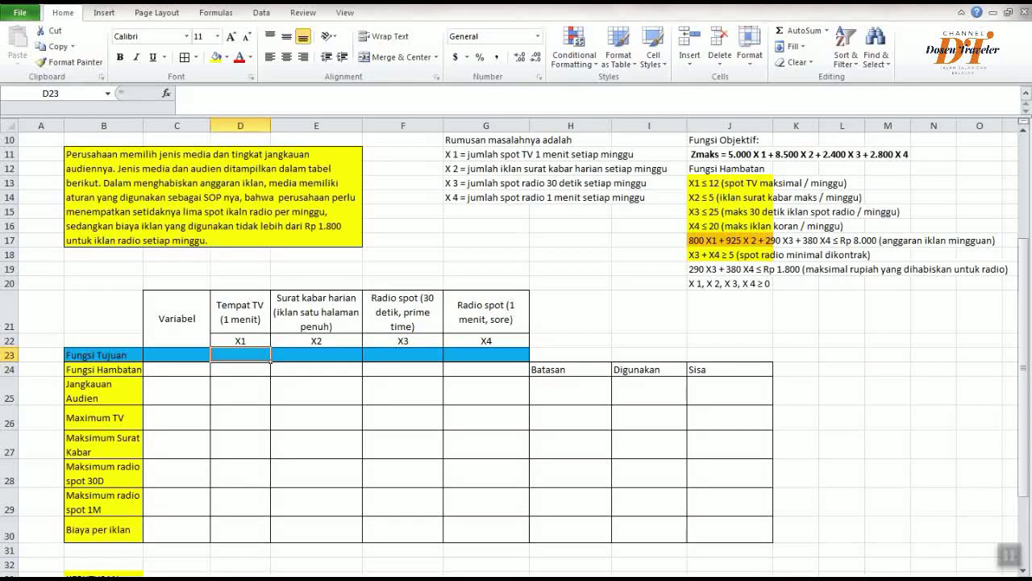
type("5000")
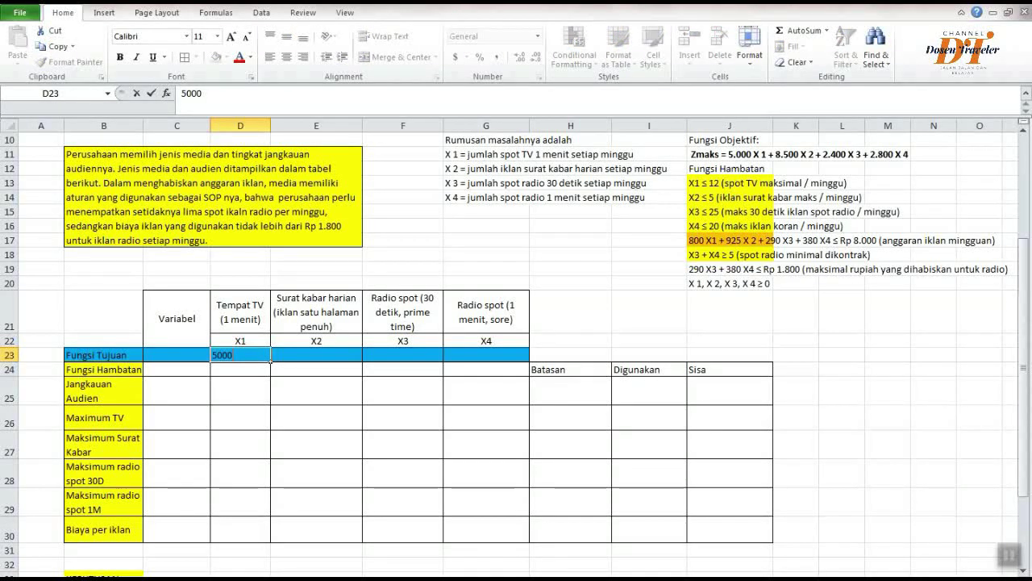
key("Tab")
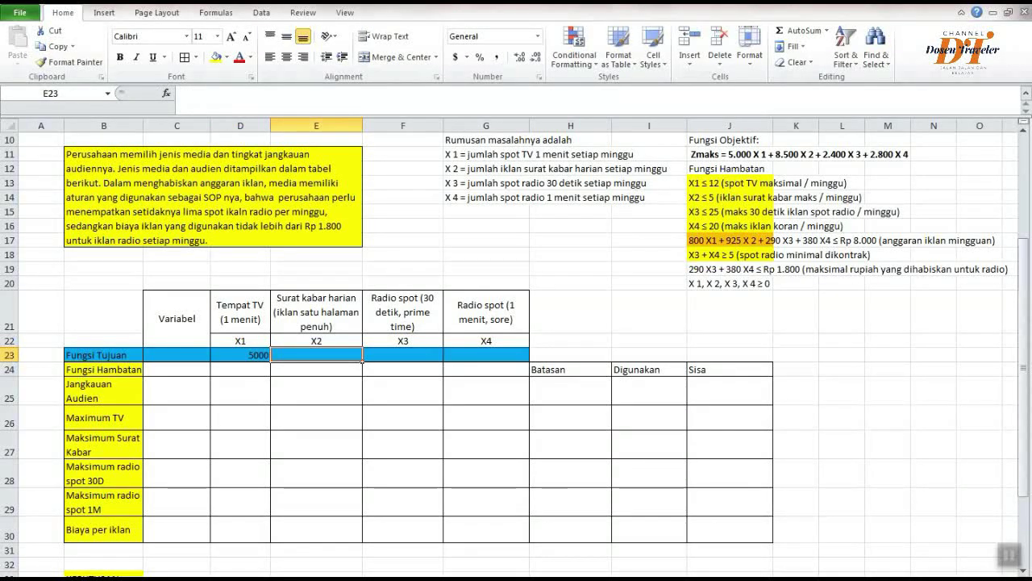
type("8500")
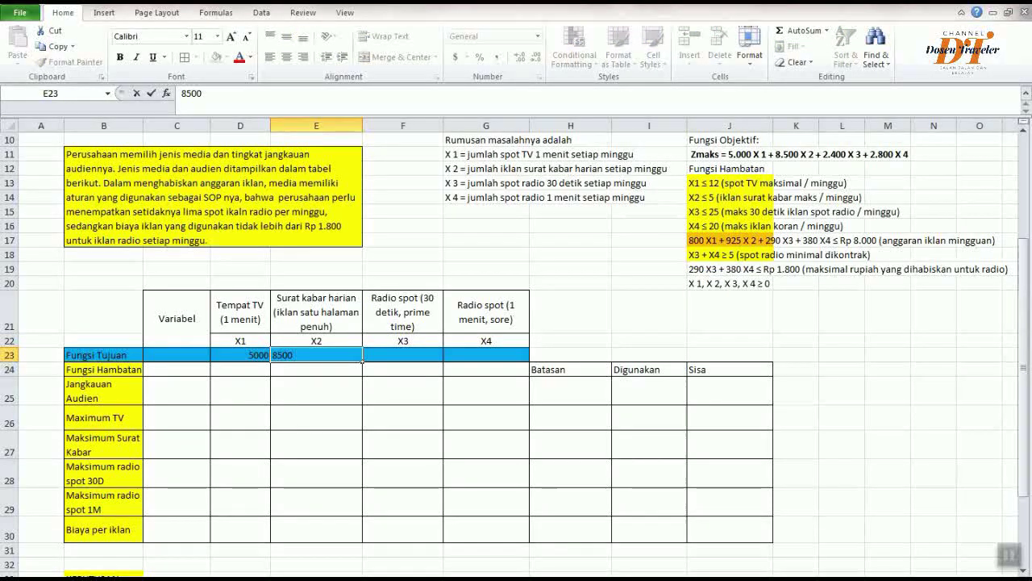
key("Tab")
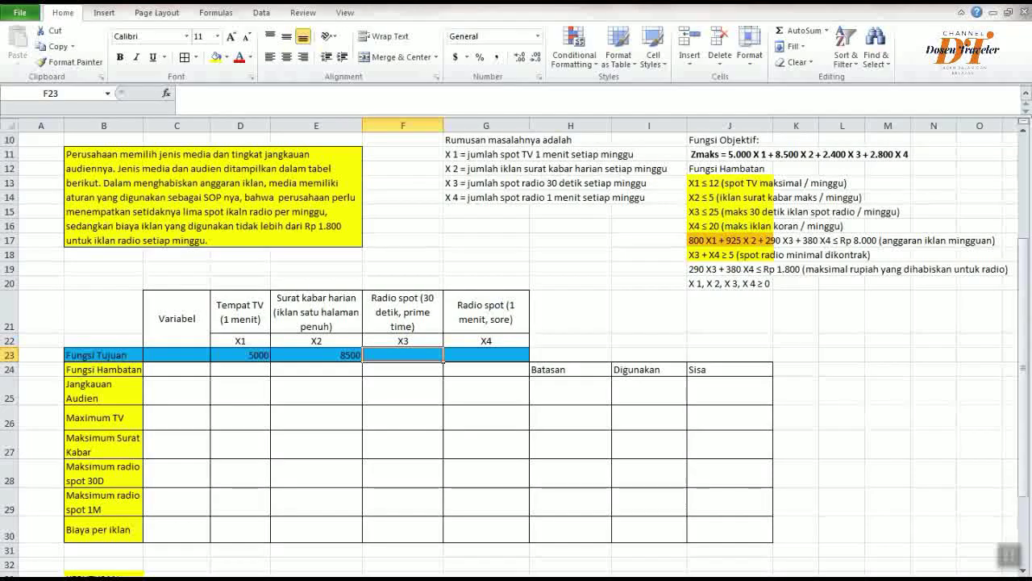
type("2400")
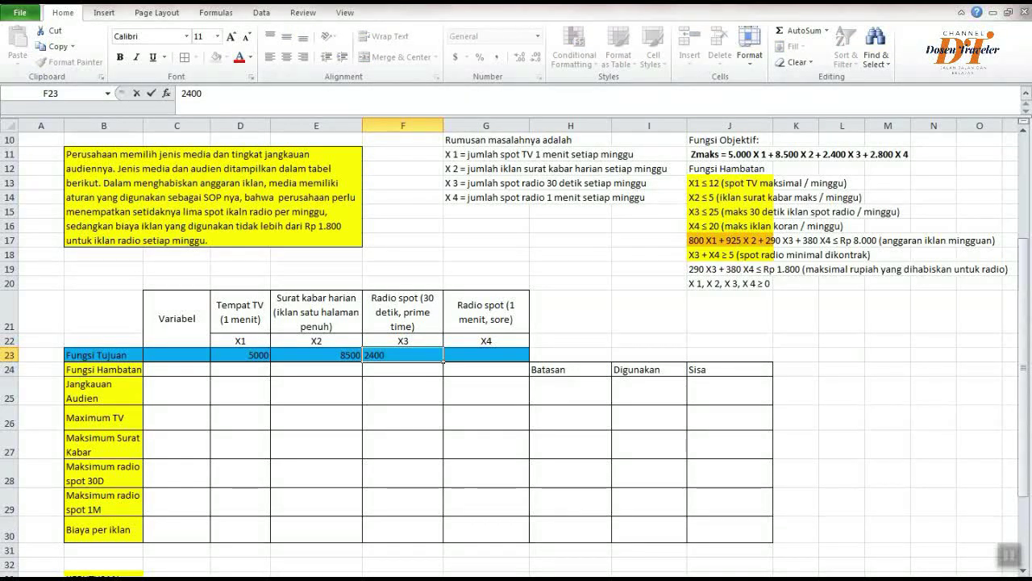
key("Tab")
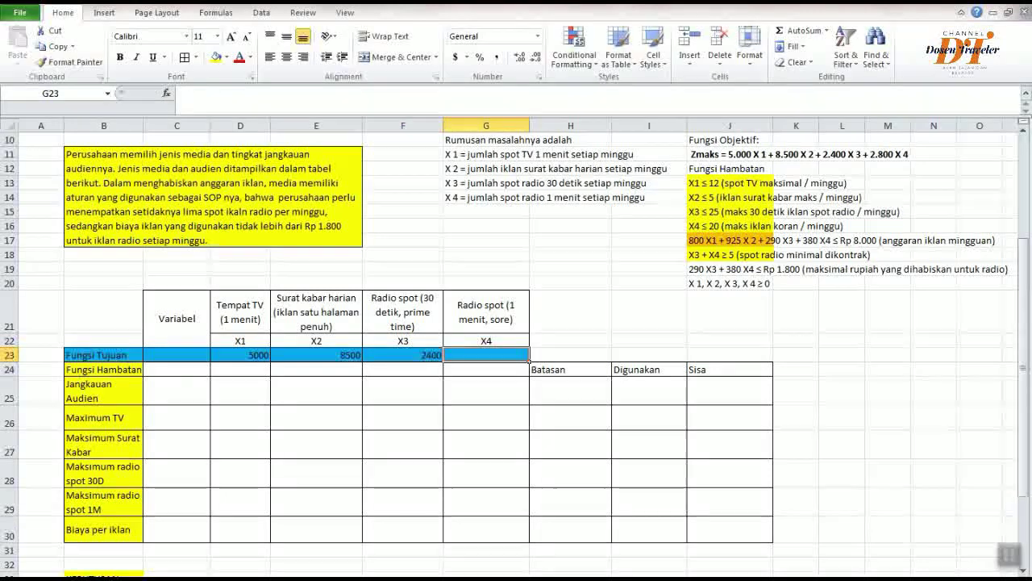
type("2800")
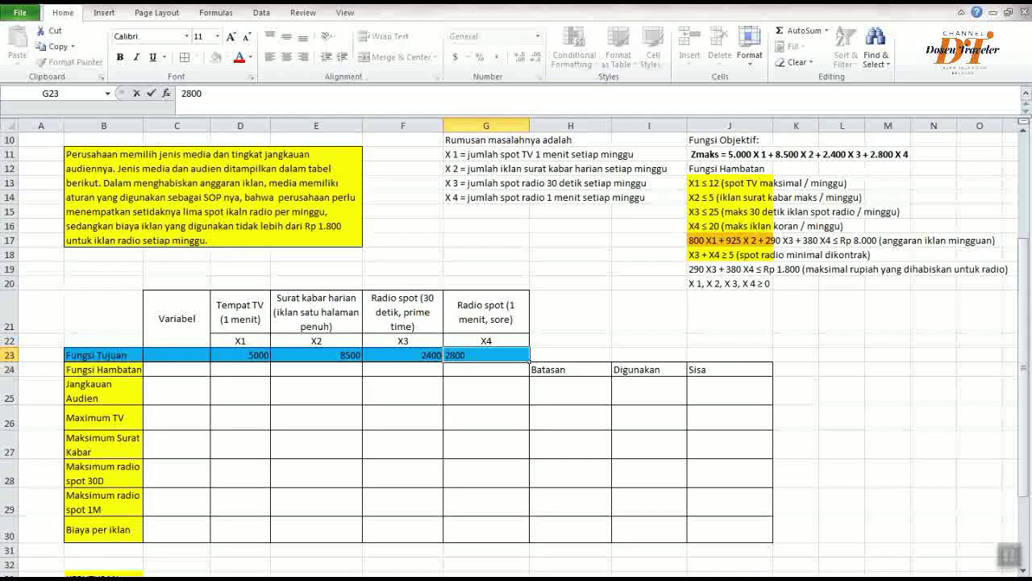
key("Return")
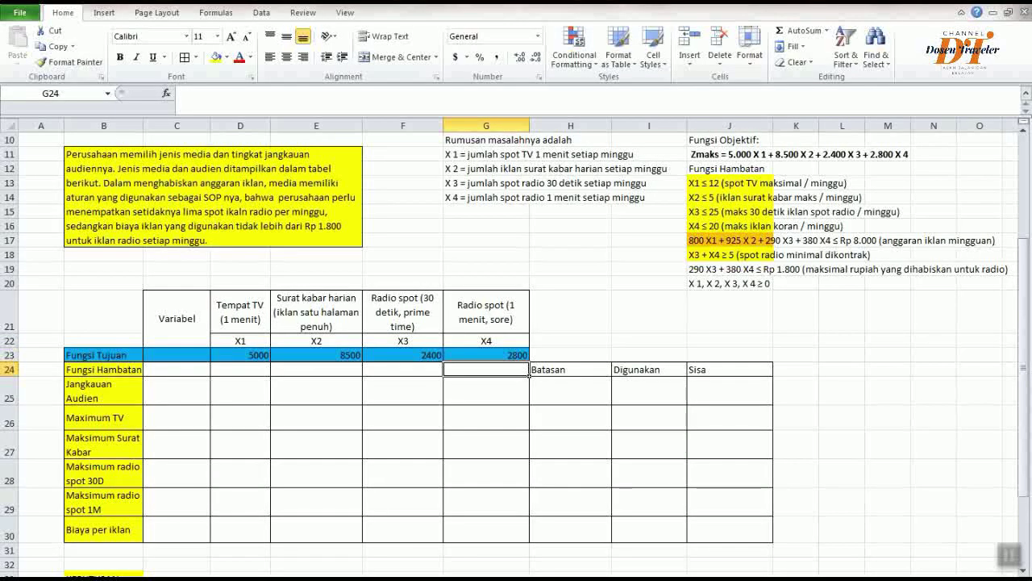
left_click_drag(87, 393, 105, 524)
left_click(242, 439)
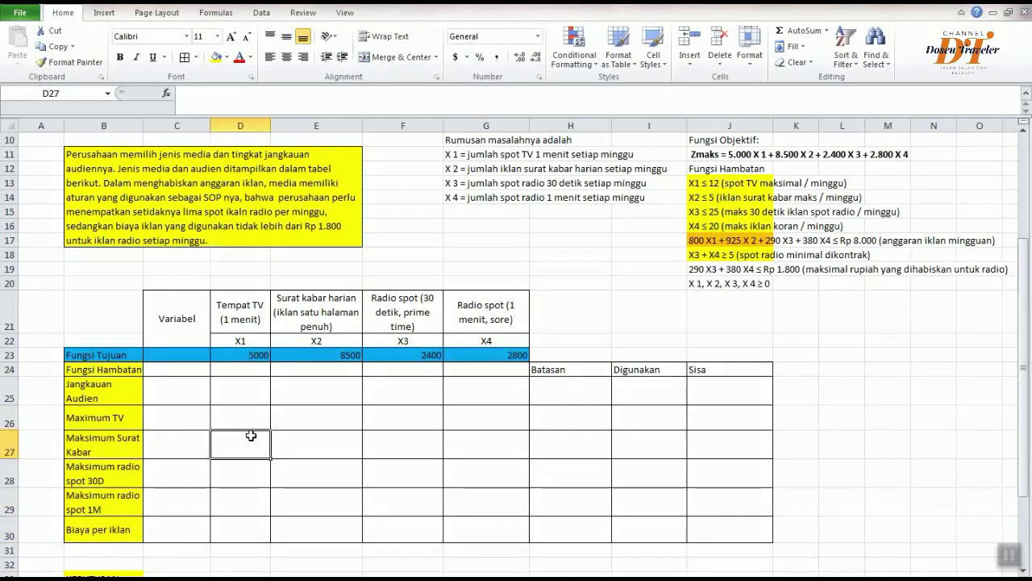
left_click(103, 420)
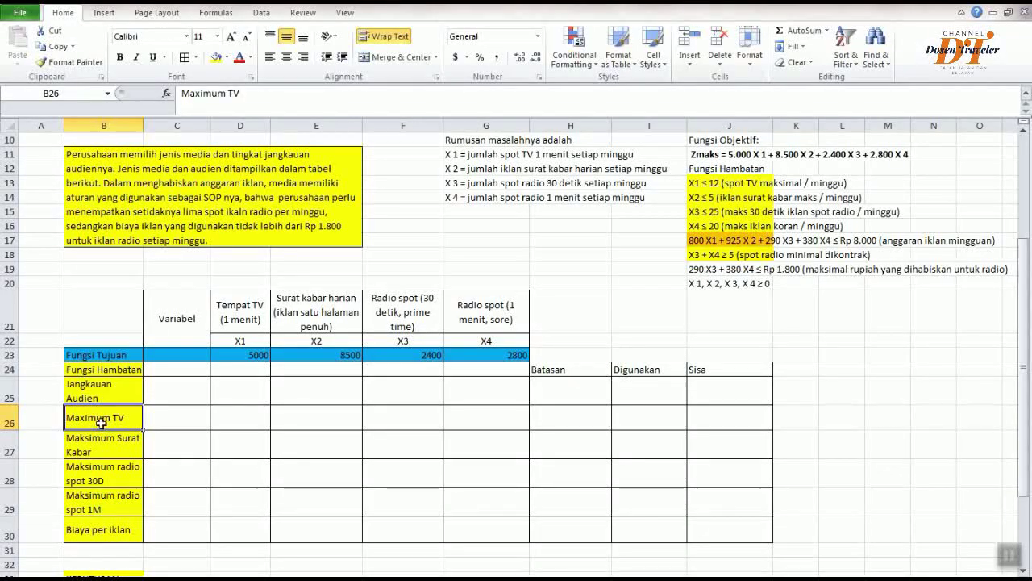
left_click(178, 419)
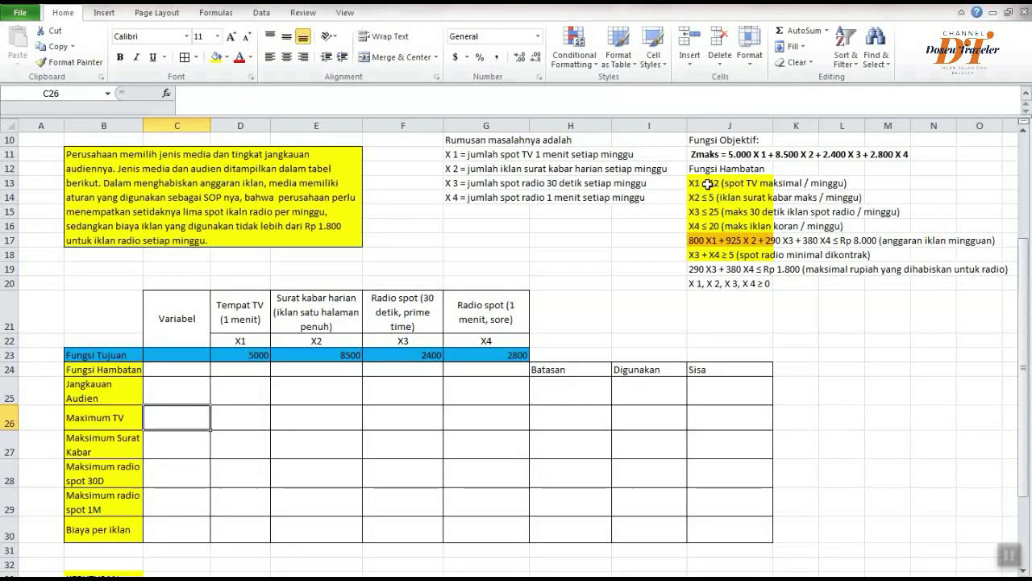
left_click(254, 415)
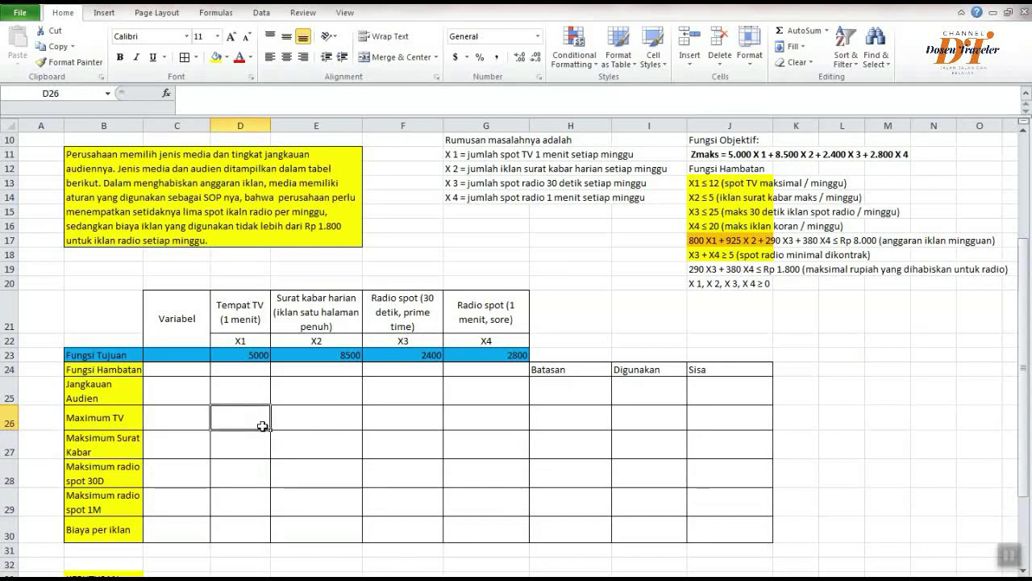
Remove the inner cell borders from the Variabel column in the constraint rows, C24:C30
left_click(182, 369)
left_click_drag(182, 369, 179, 534)
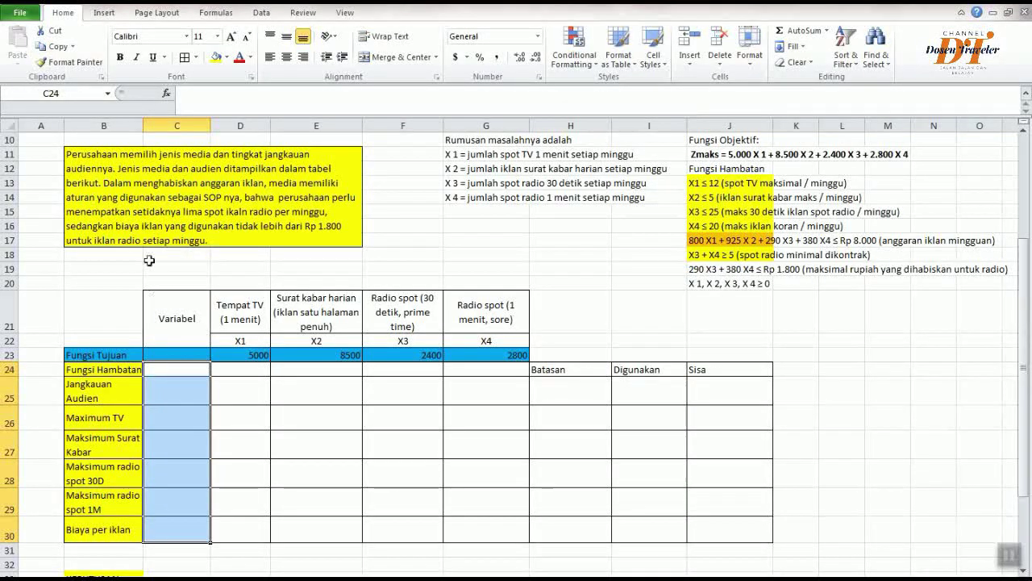
left_click(196, 58)
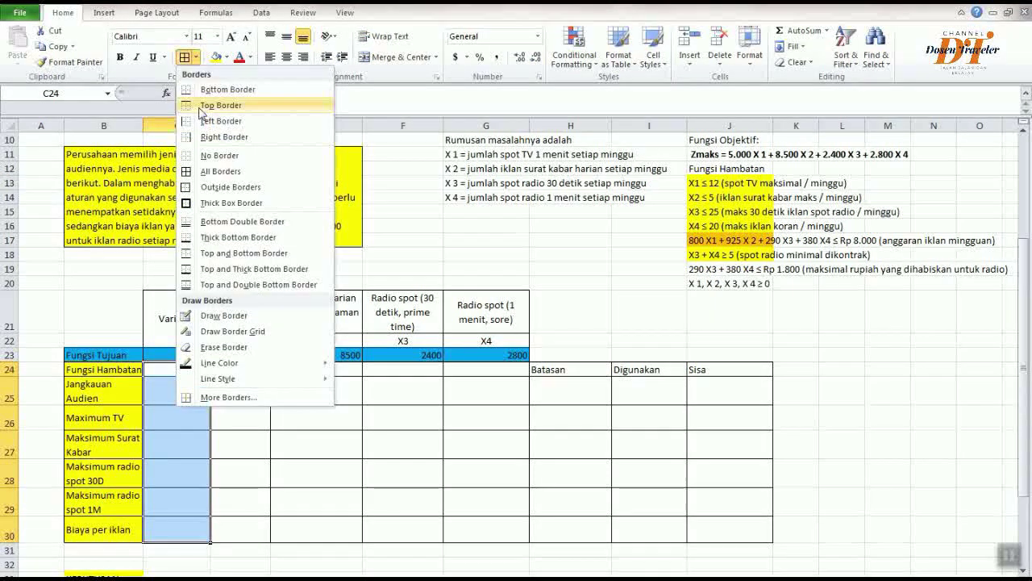
left_click(211, 170)
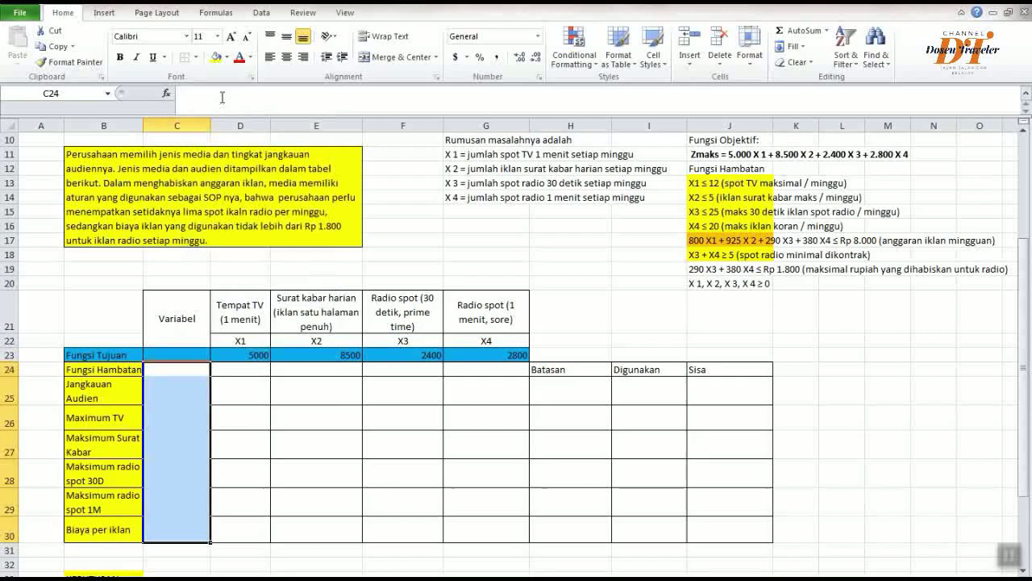
left_click(265, 168)
Apply outside borders around the Variabel column's constraint cells C24:C30
left_click_drag(171, 374, 182, 532)
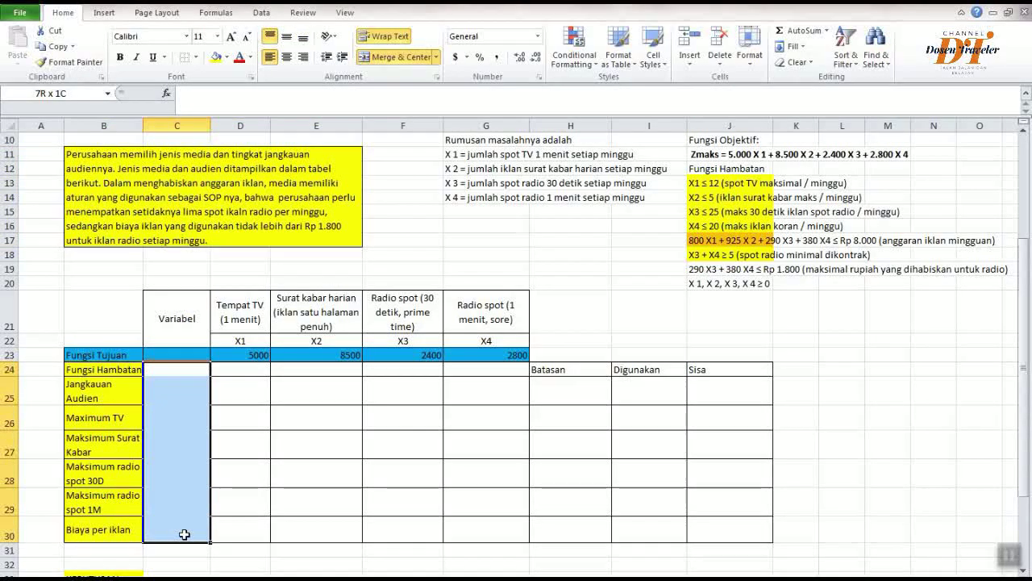
left_click(195, 57)
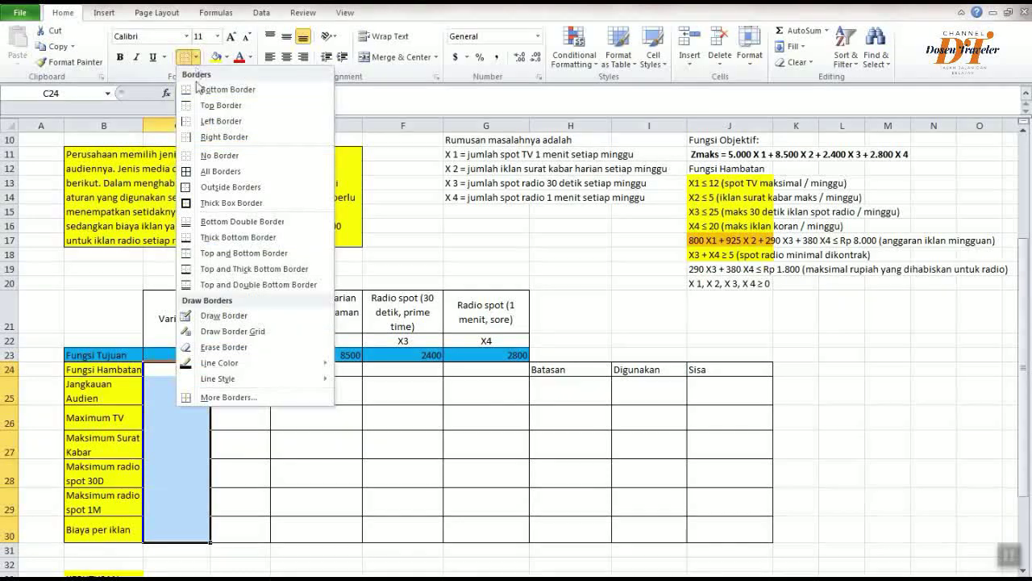
left_click(230, 186)
left_click(403, 268)
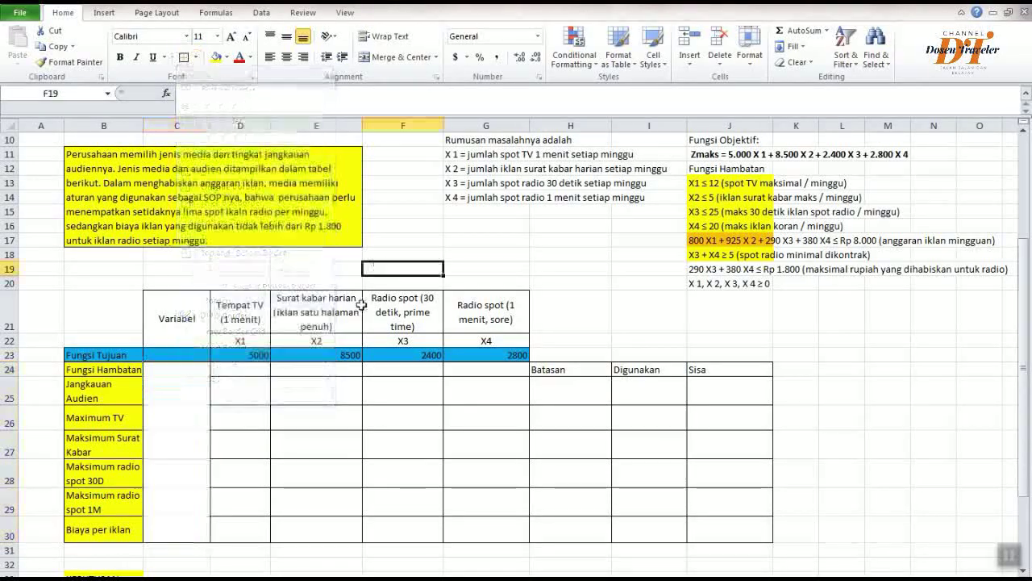
Fill the Maximum TV row of the model table, cells B26:J26, with a light blue theme colour
left_click(94, 391)
left_click(248, 394)
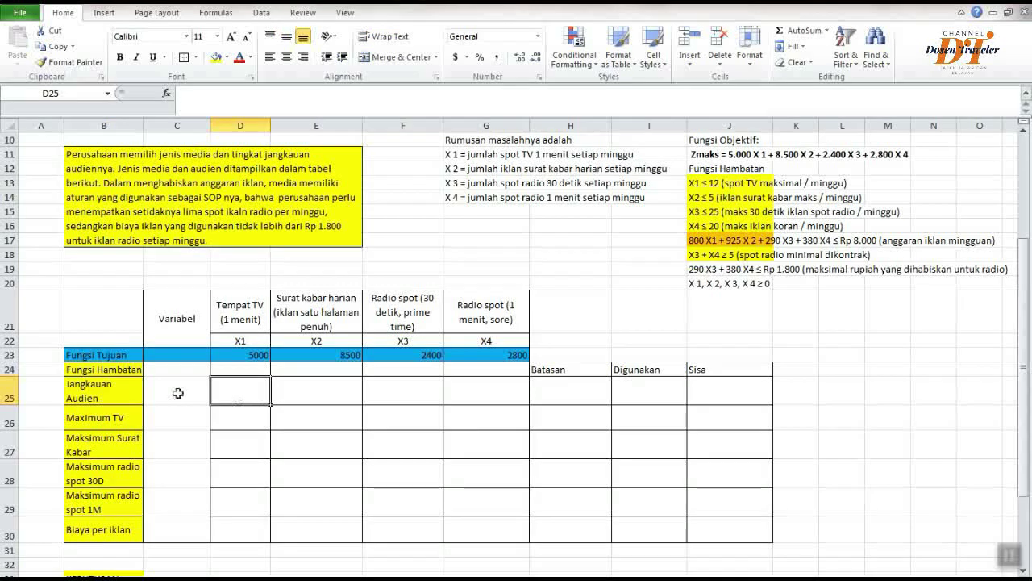
left_click_drag(128, 418, 717, 415)
left_click(228, 58)
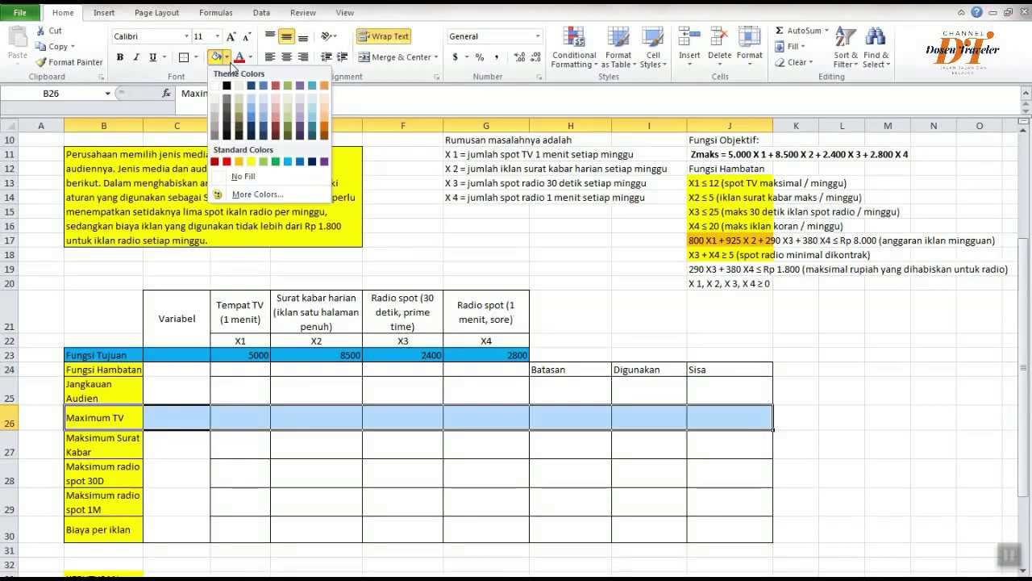
left_click(251, 99)
left_click(335, 339)
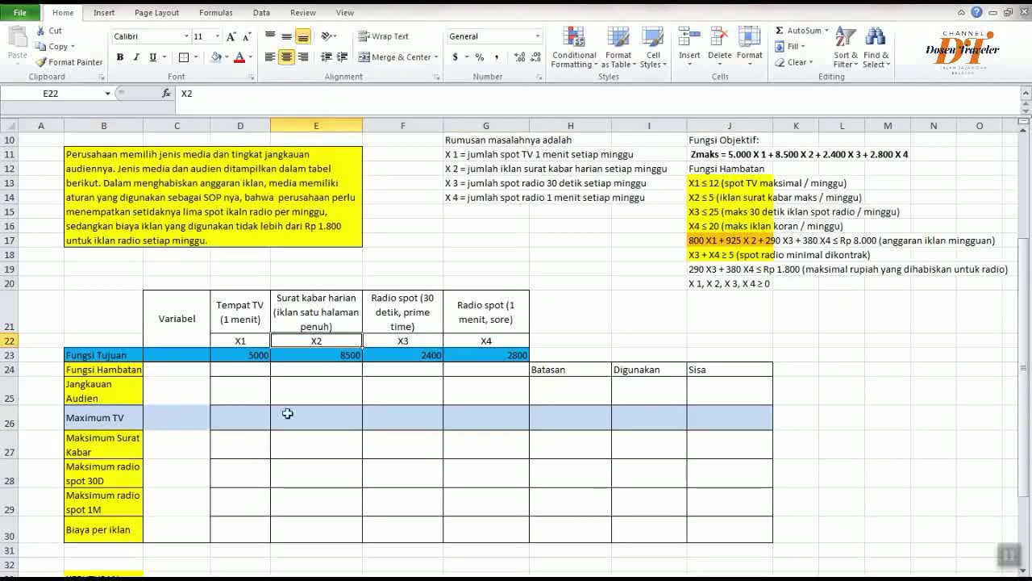
In the Maximum TV row, enter the coefficient 1 under X1 in D26 and the Batasan limit 12 in H26
left_click(238, 422)
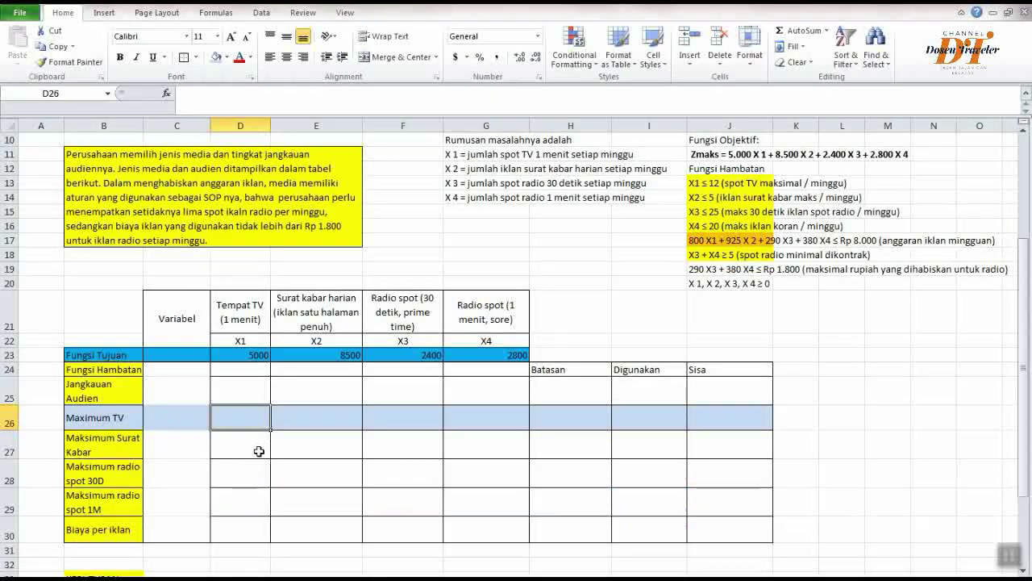
type("1")
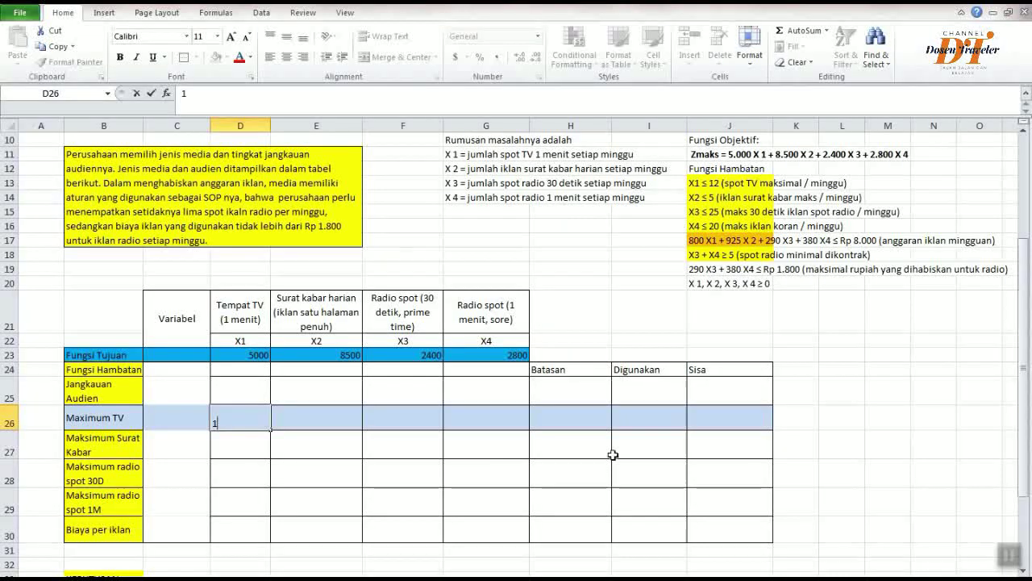
left_click(574, 421)
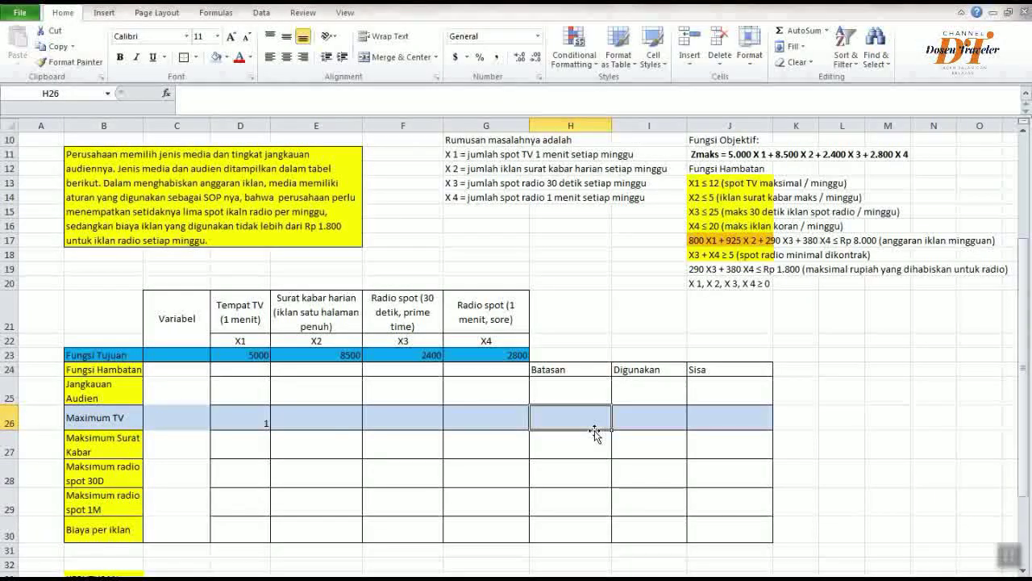
type("12")
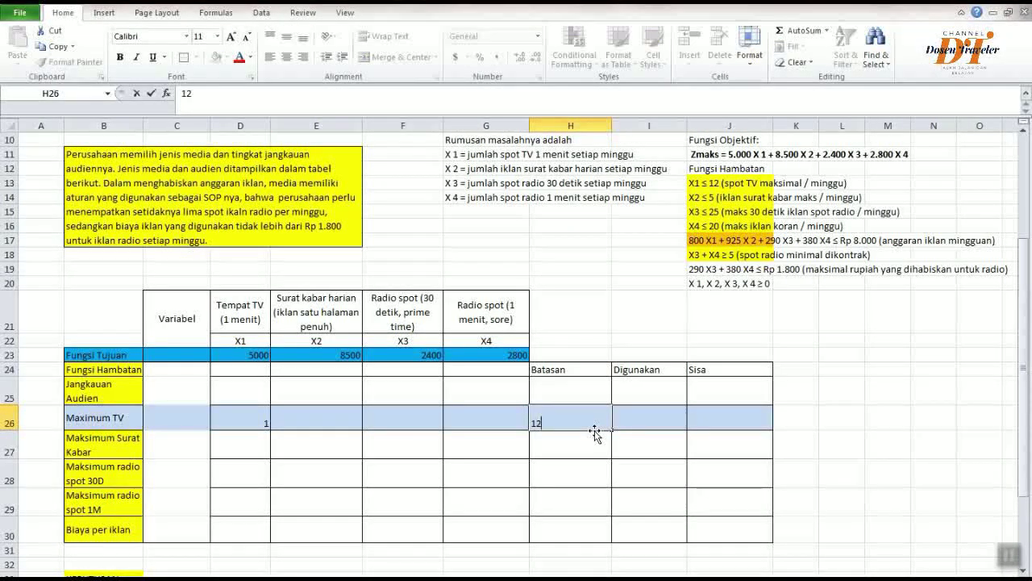
key("Return")
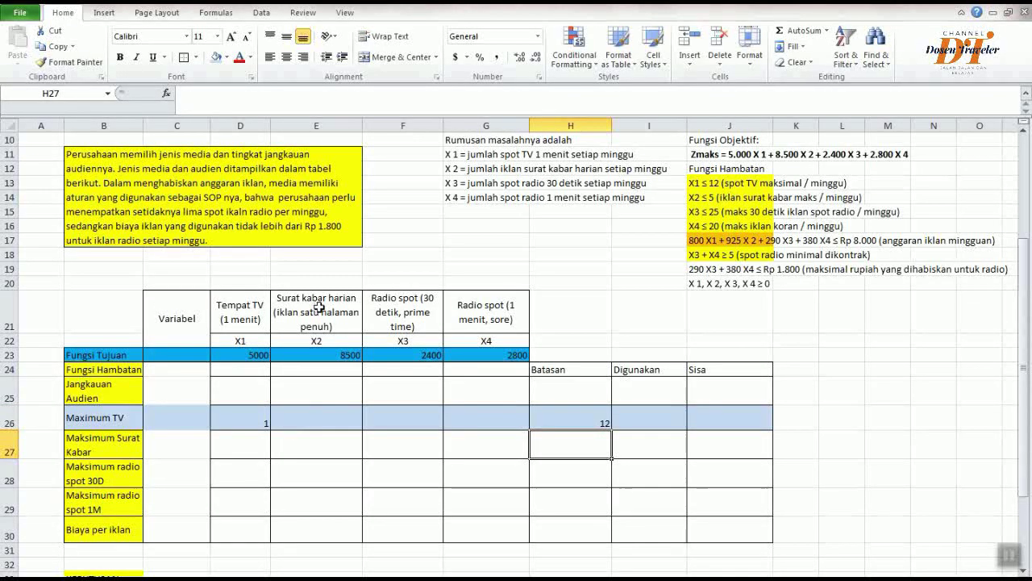
In the Maksimum Surat Kabar row, enter 1 under X2 in E27 and the Batasan limit 5 in H27
left_click(324, 448)
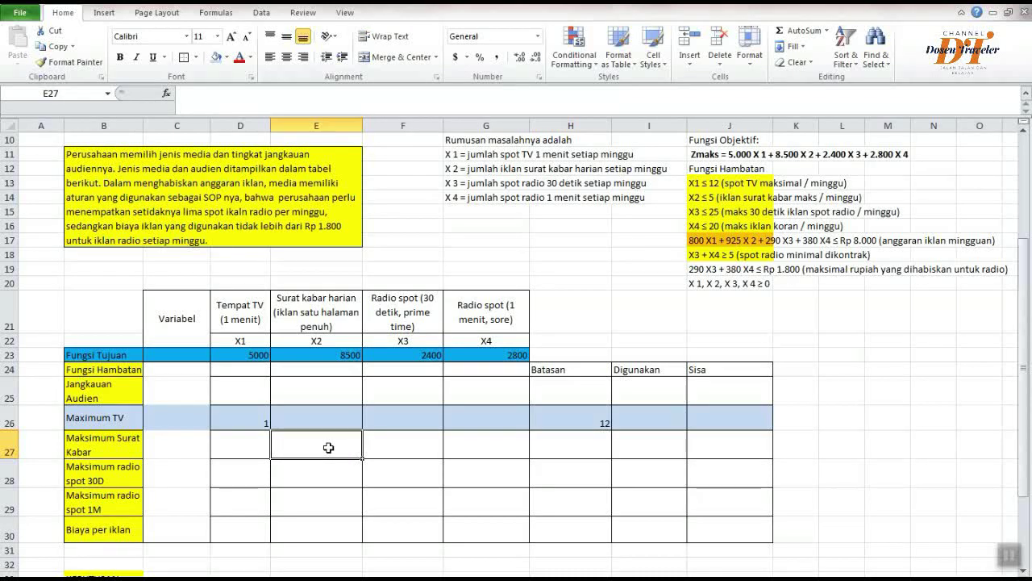
type("1")
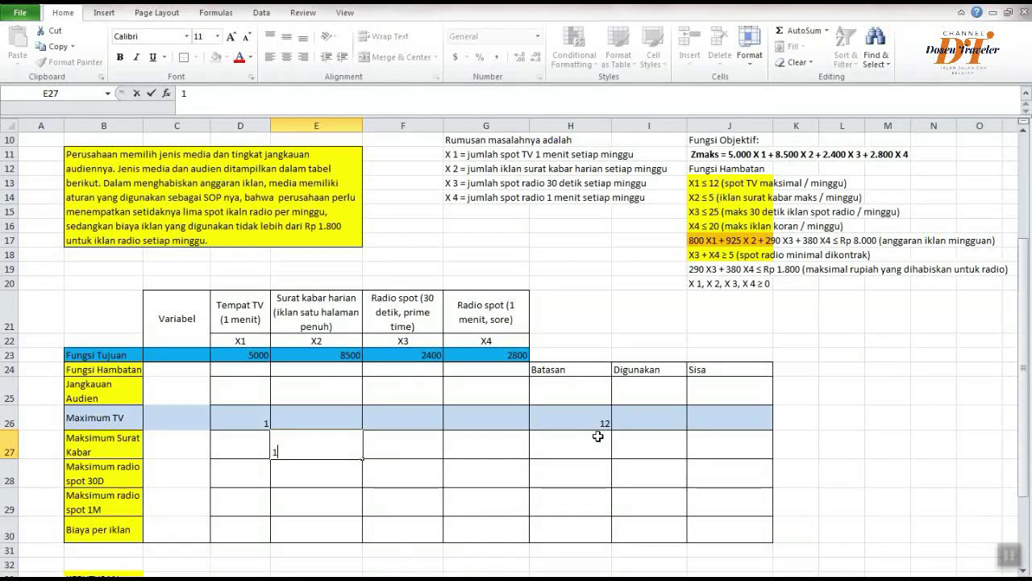
left_click(571, 449)
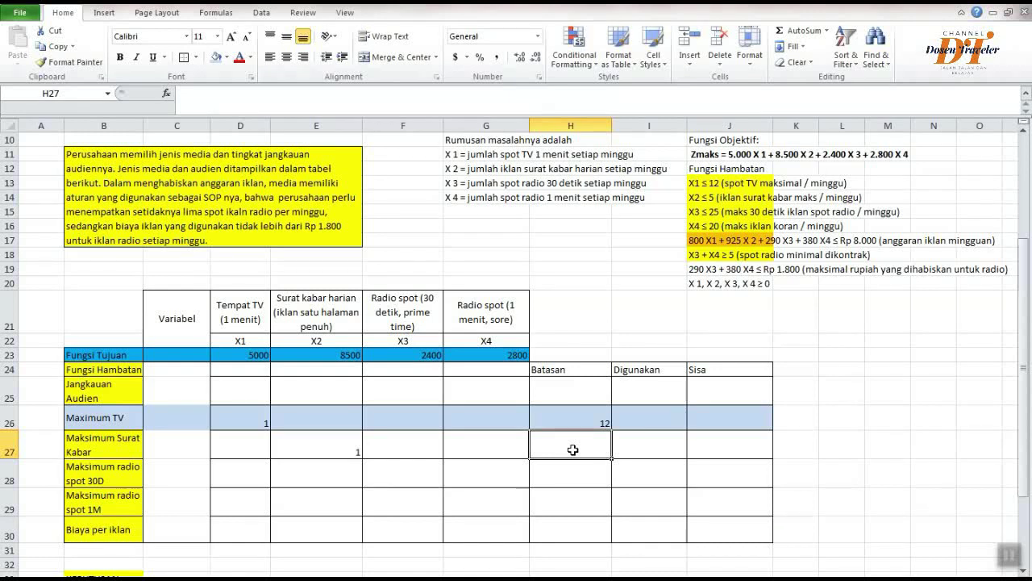
type("5")
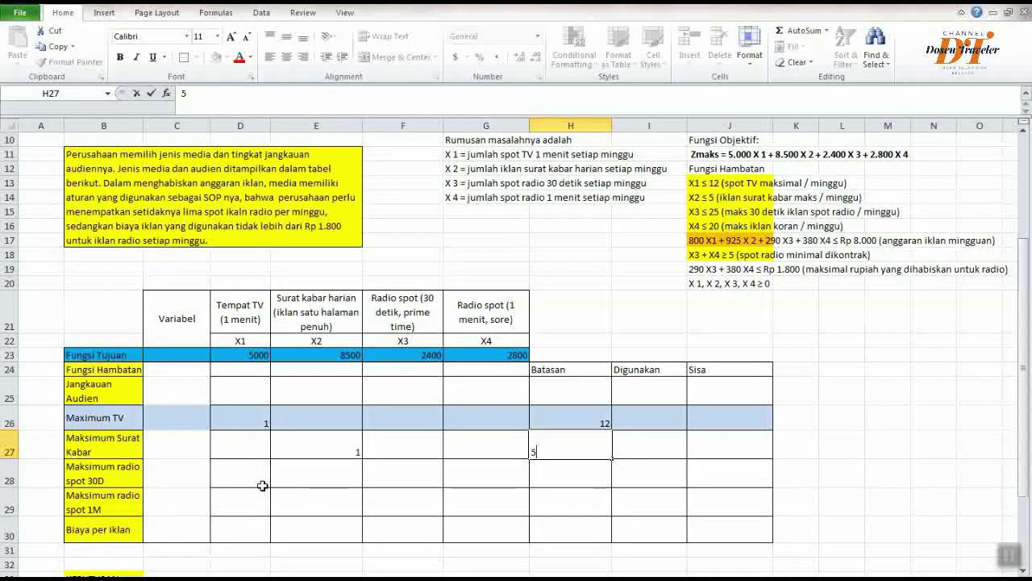
In the Maksimum radio spot 30D row, enter 1 under X3 in F28 and the Batasan limit 25 in H28
left_click(96, 475)
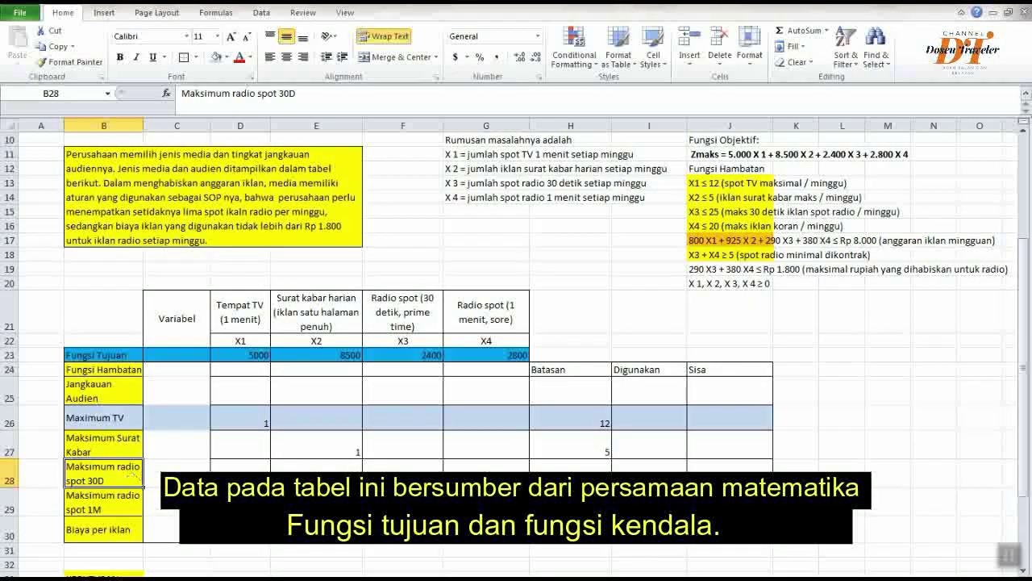
left_click(401, 471)
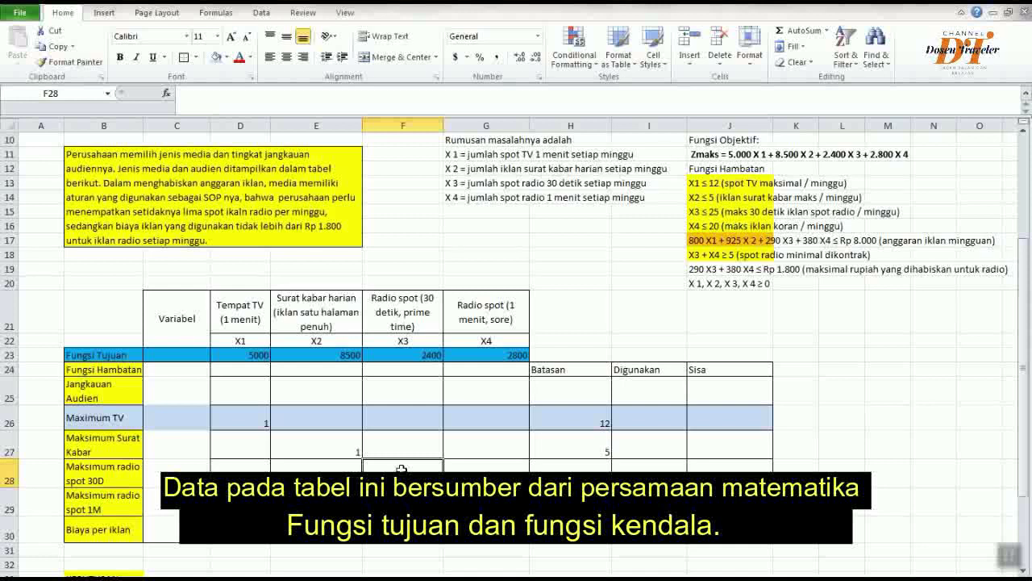
type("1")
left_click(590, 476)
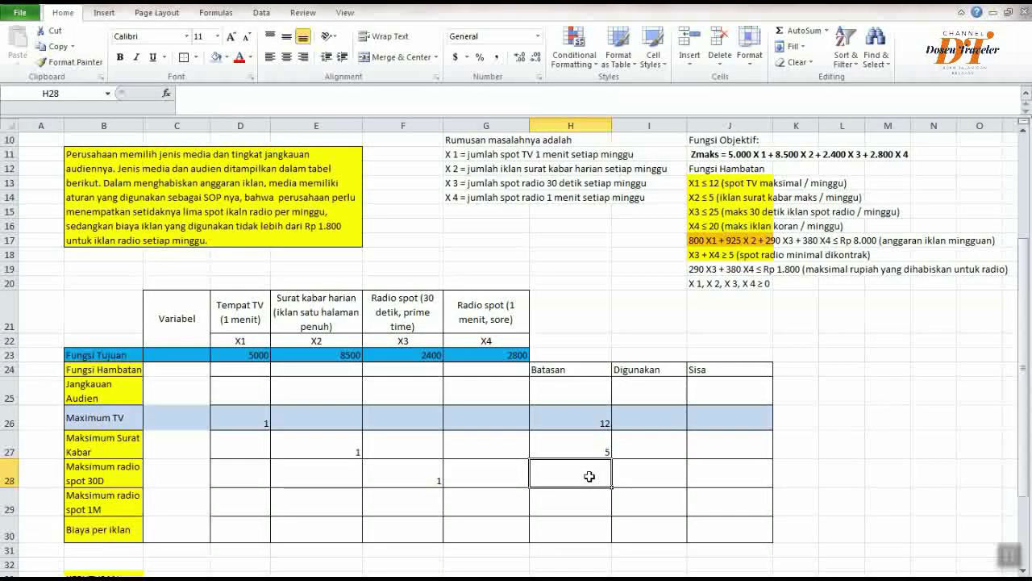
type("25")
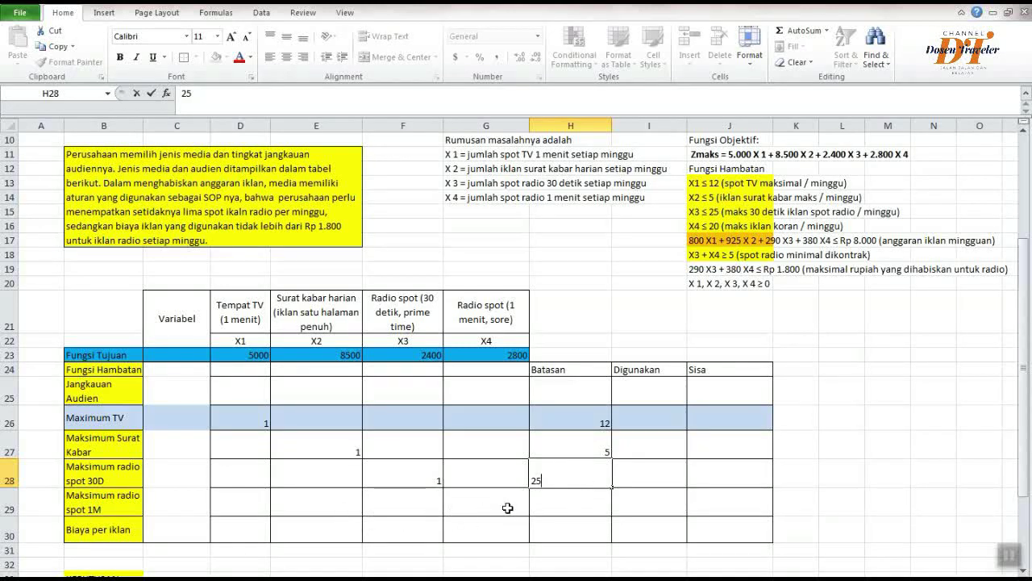
In the Maksimum radio spot 1M row, enter 1 under X4 in G29 and the Batasan limit 20 in H29
left_click(112, 503)
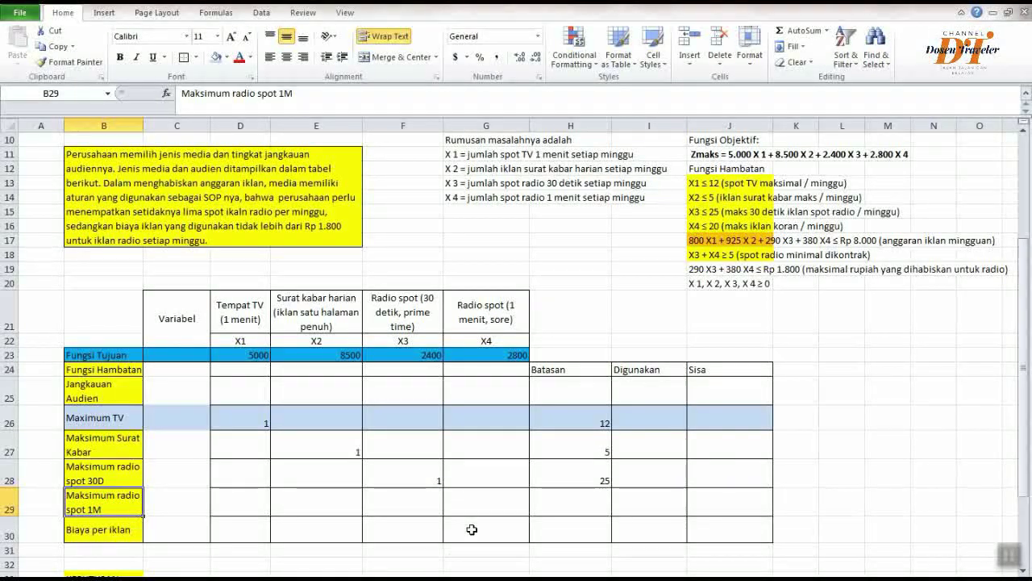
left_click(497, 502)
type("1")
left_click(592, 504)
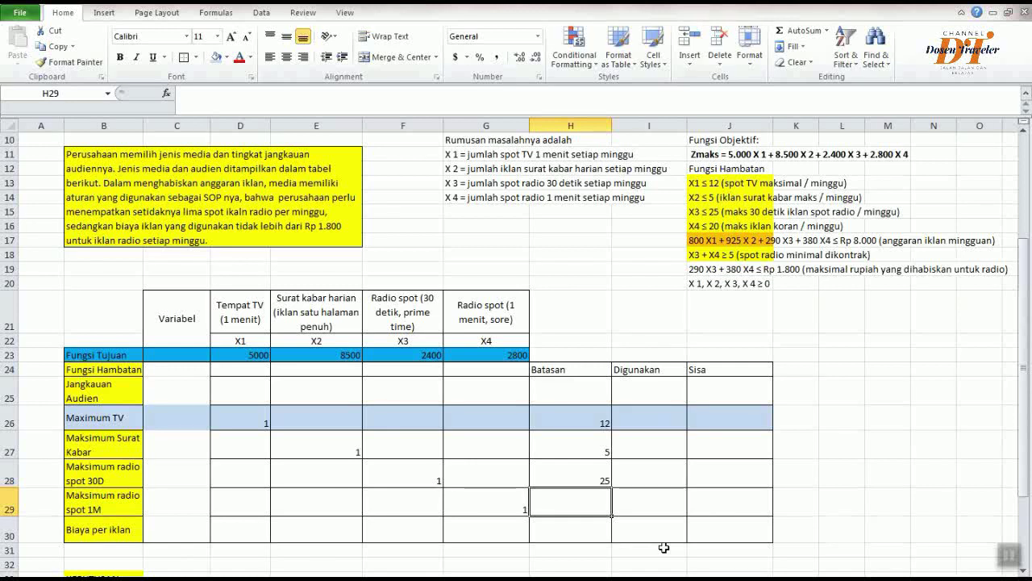
type("20")
left_click(879, 484)
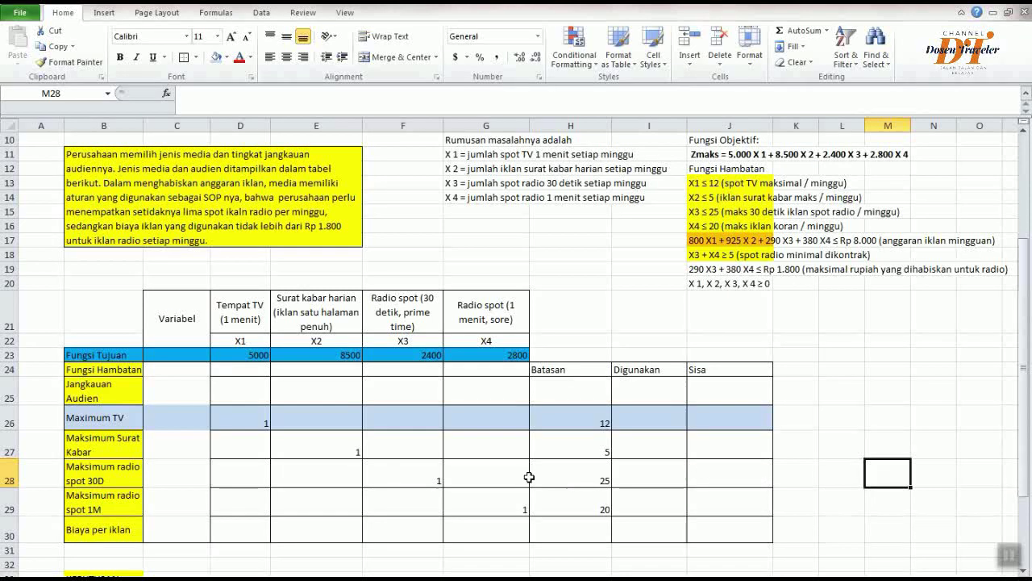
Fill the Biaya per iklan row with costs 800, 925, 290 and 380 in D30:G30 and the Batasan limit 8000 in H30
left_click(107, 524)
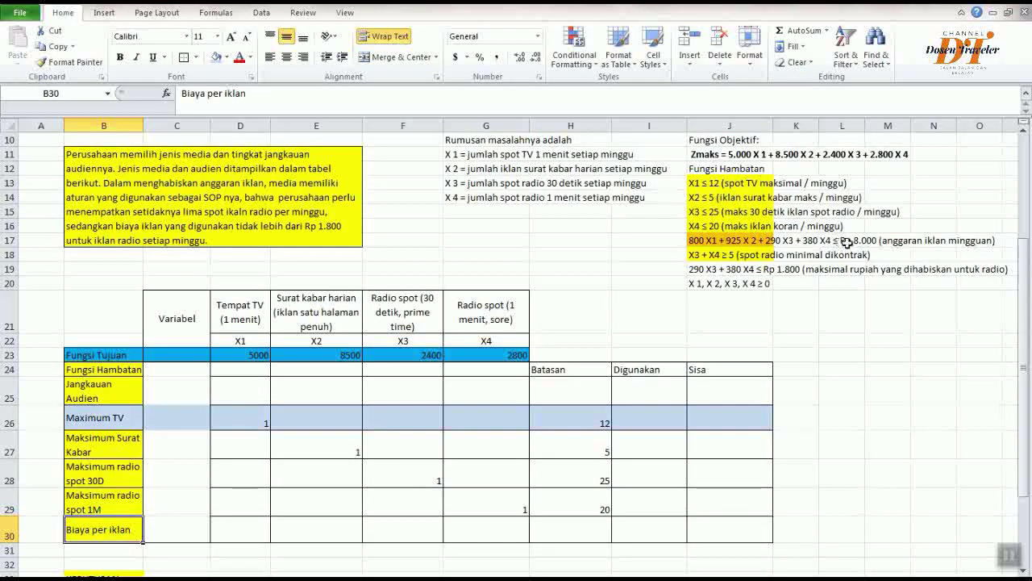
left_click(247, 538)
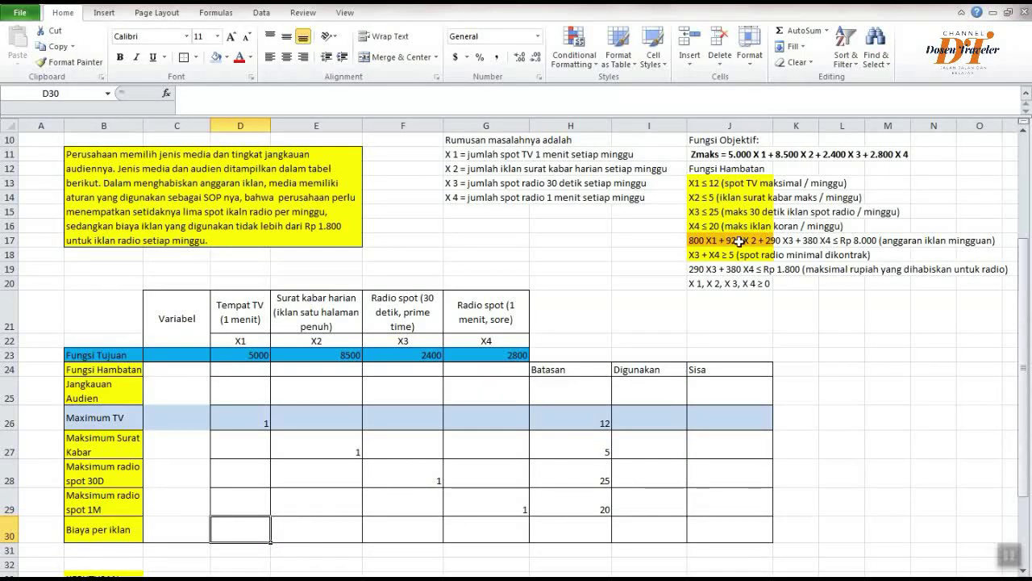
left_click_drag(740, 240, 732, 256)
left_click(704, 271)
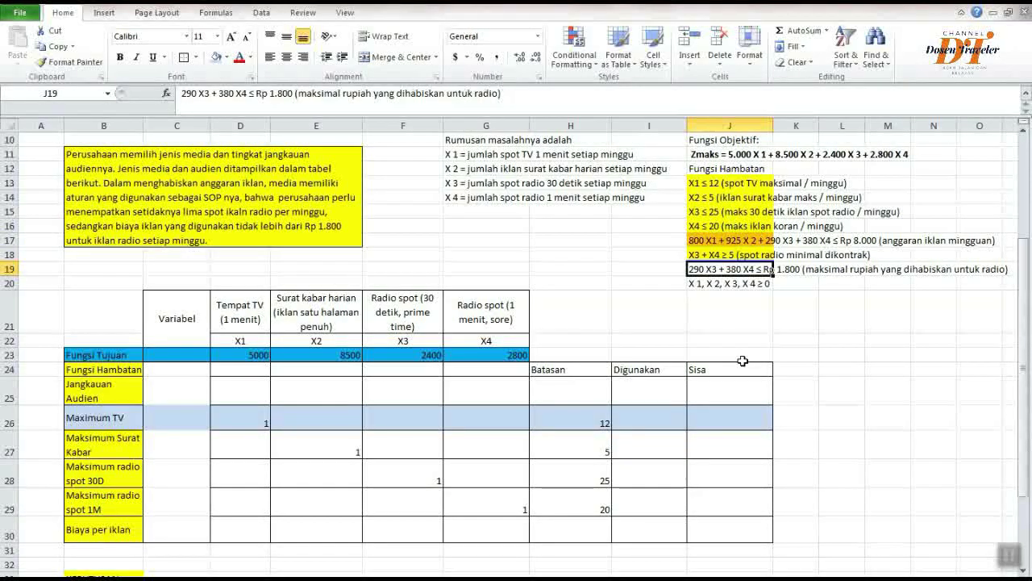
left_click(758, 239)
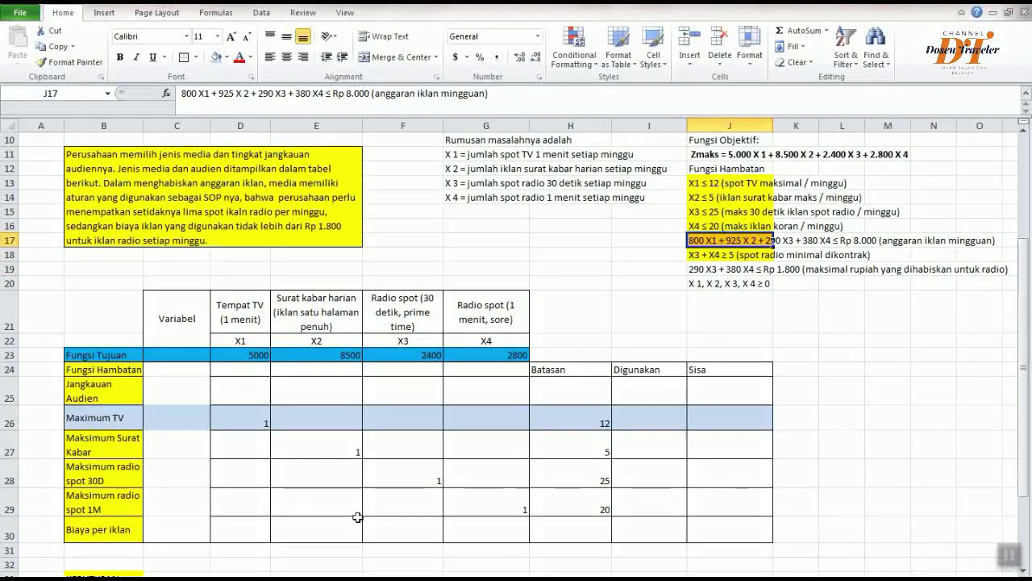
left_click(239, 534)
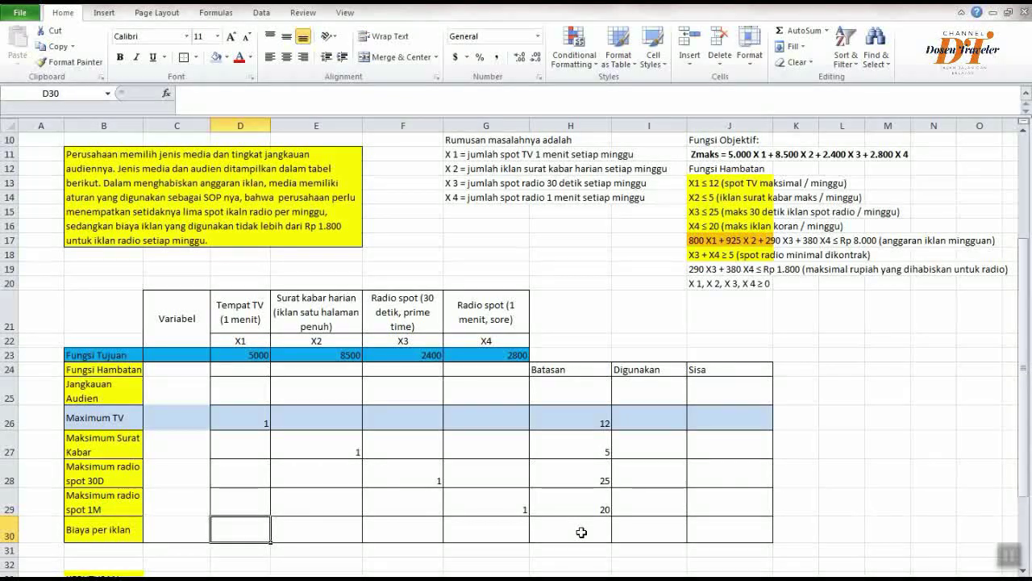
type("800")
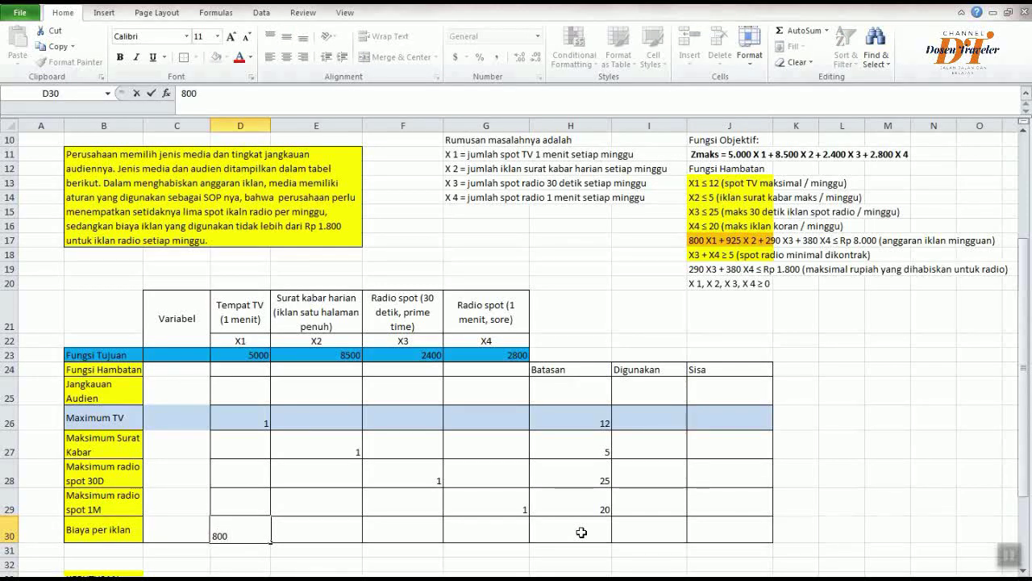
key("Tab")
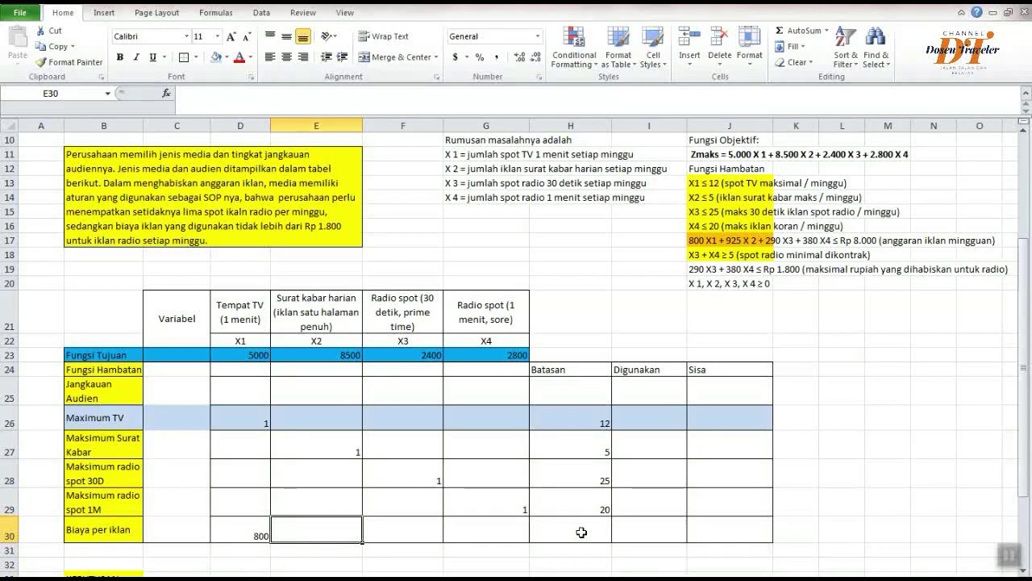
type("925")
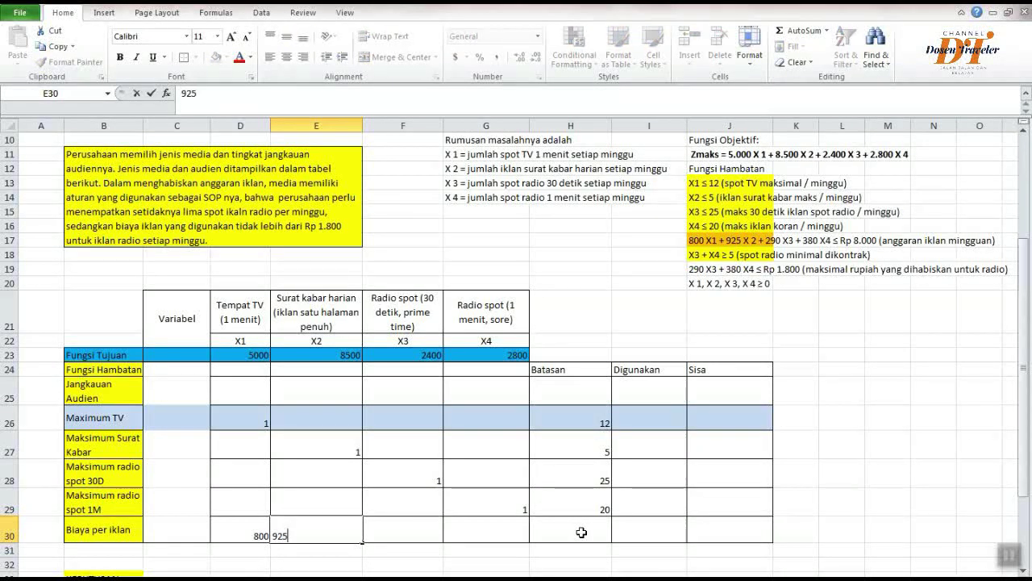
key("Tab")
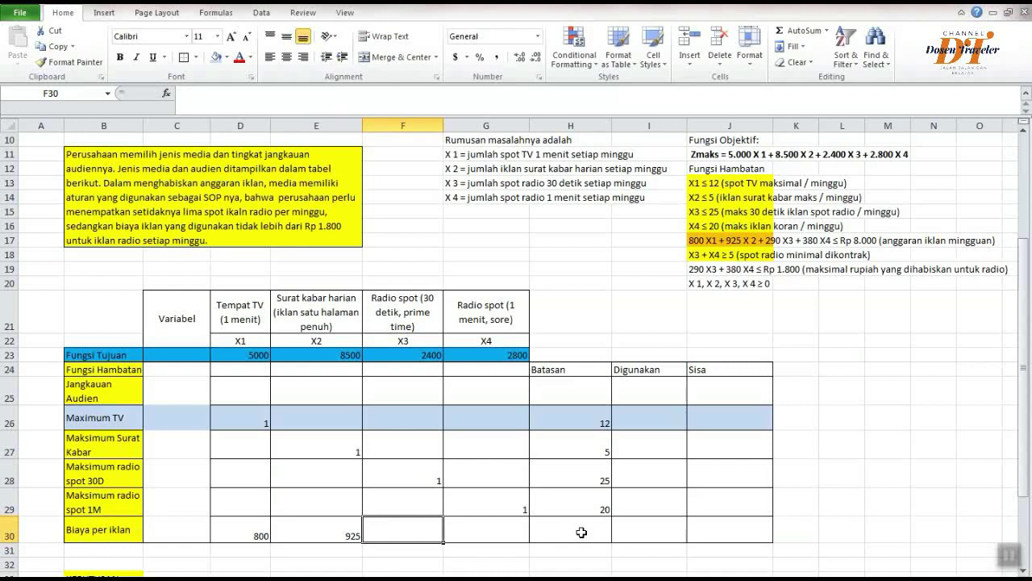
type("290")
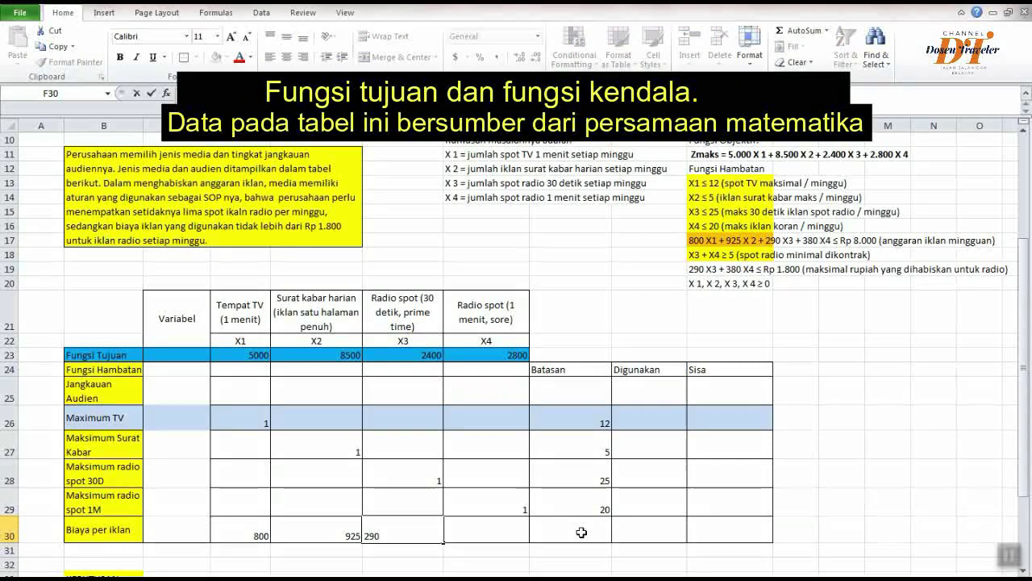
key("Tab")
type("380")
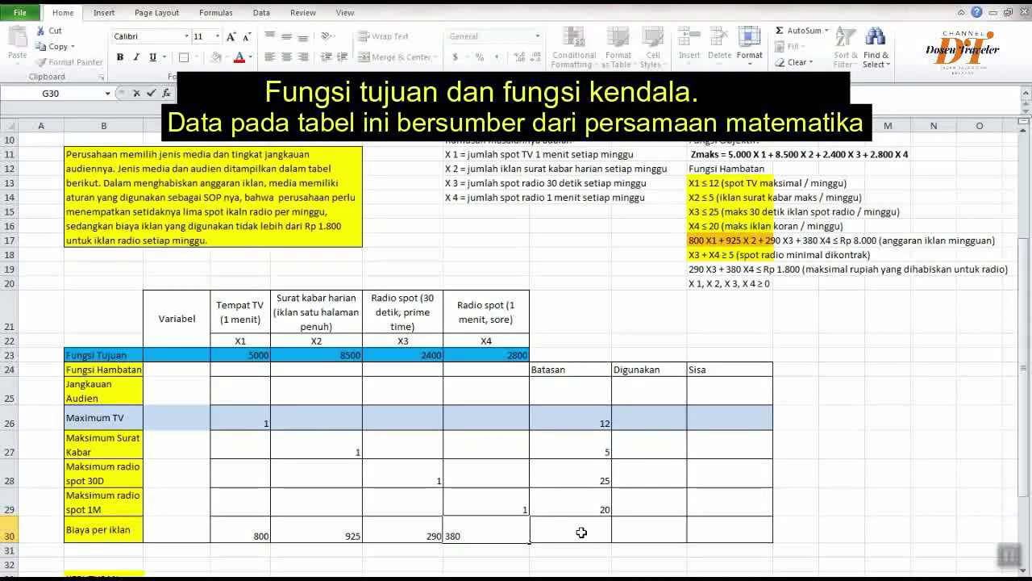
key("Tab")
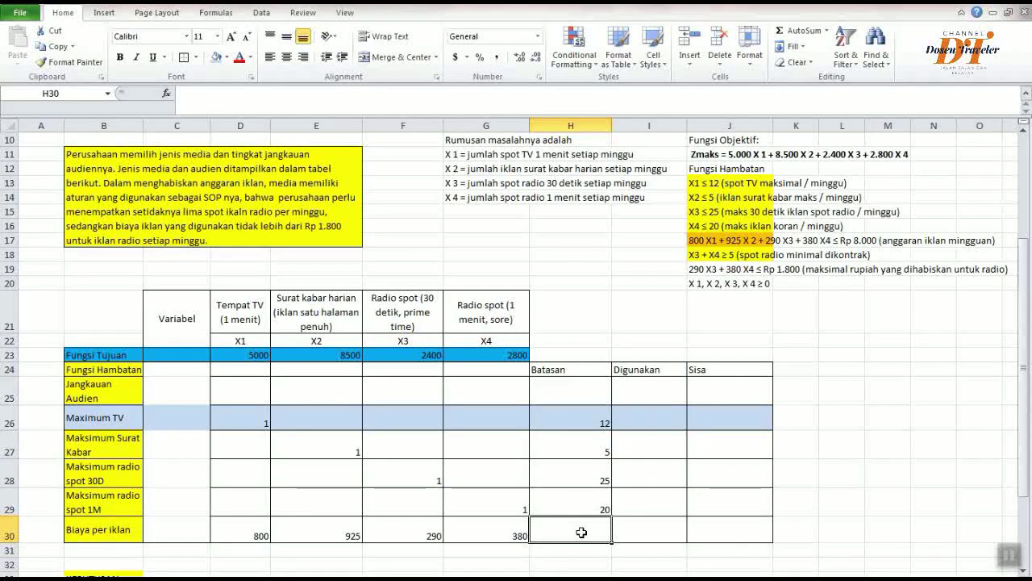
type("8000")
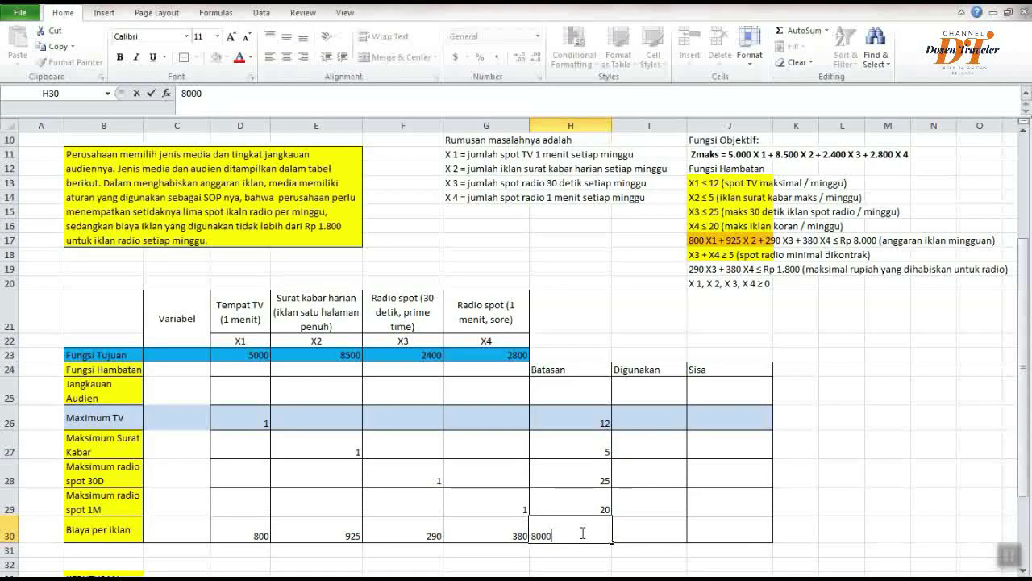
key("Return")
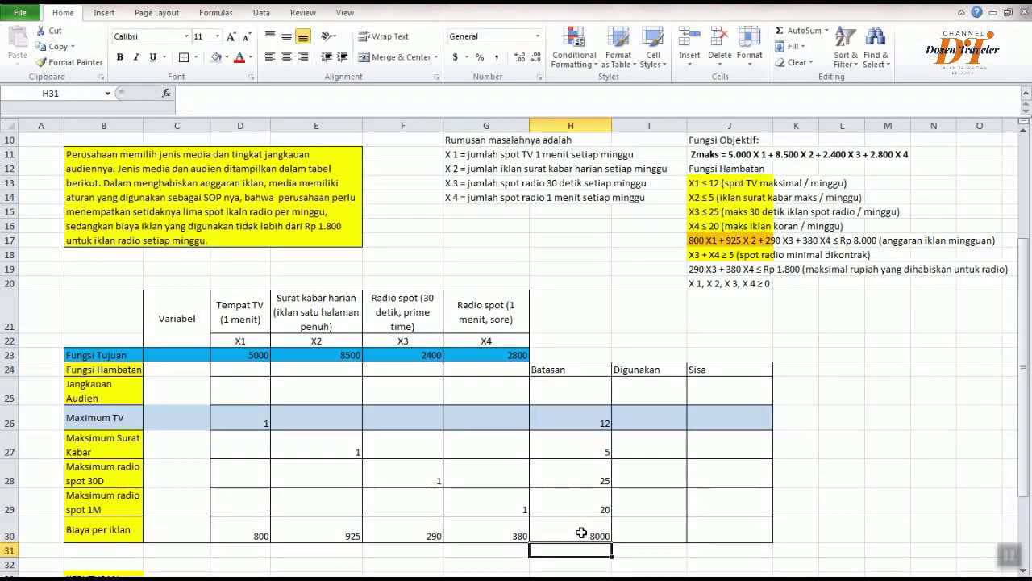
Add the row label Spot Radio in B31 below Biaya per iklan for the minimum radio spot constraint
scroll(592, 545, "down", 3)
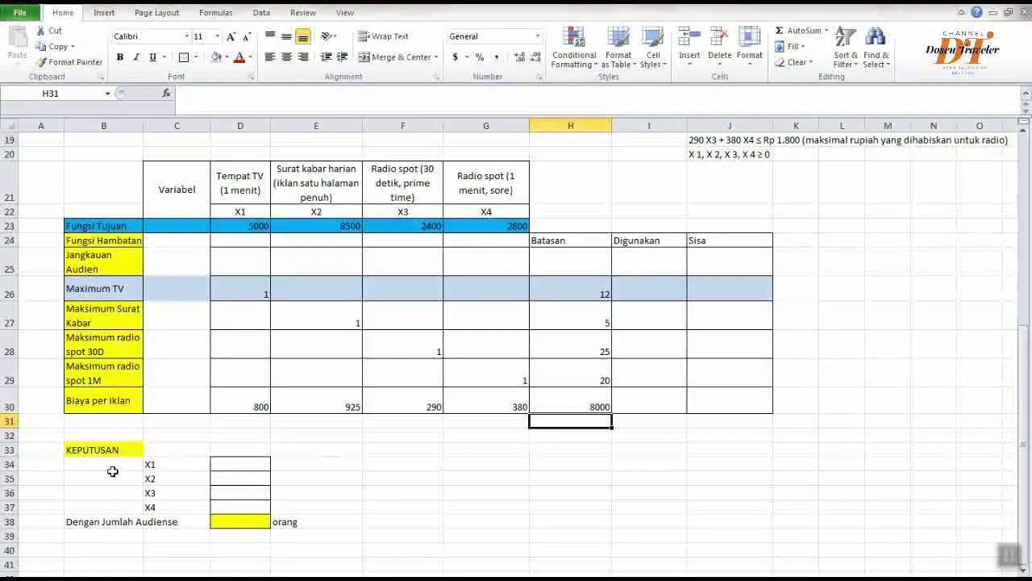
left_click(8, 420)
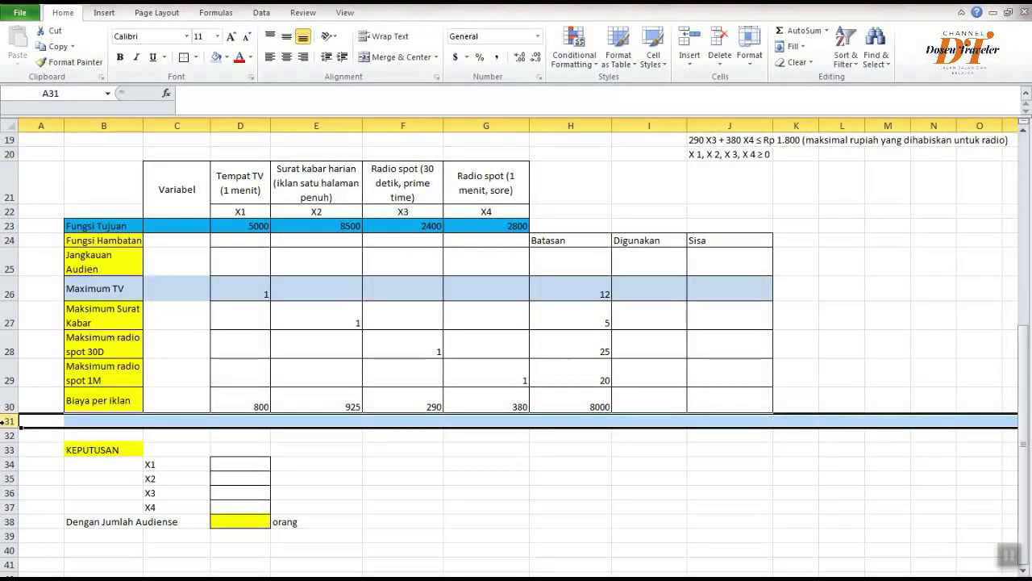
left_click(81, 420)
scroll(578, 324, "up", 3)
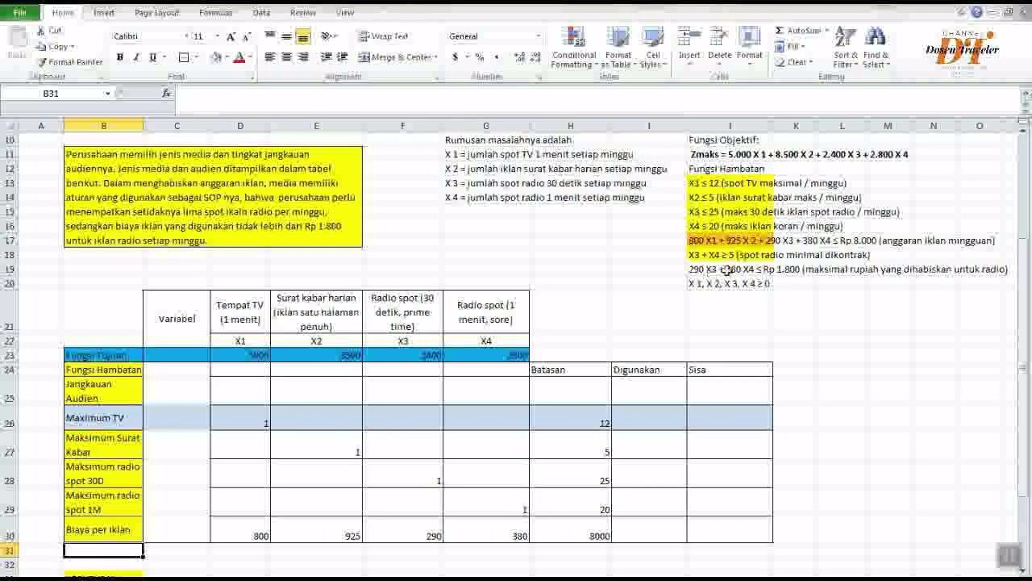
left_click_drag(707, 256, 723, 272)
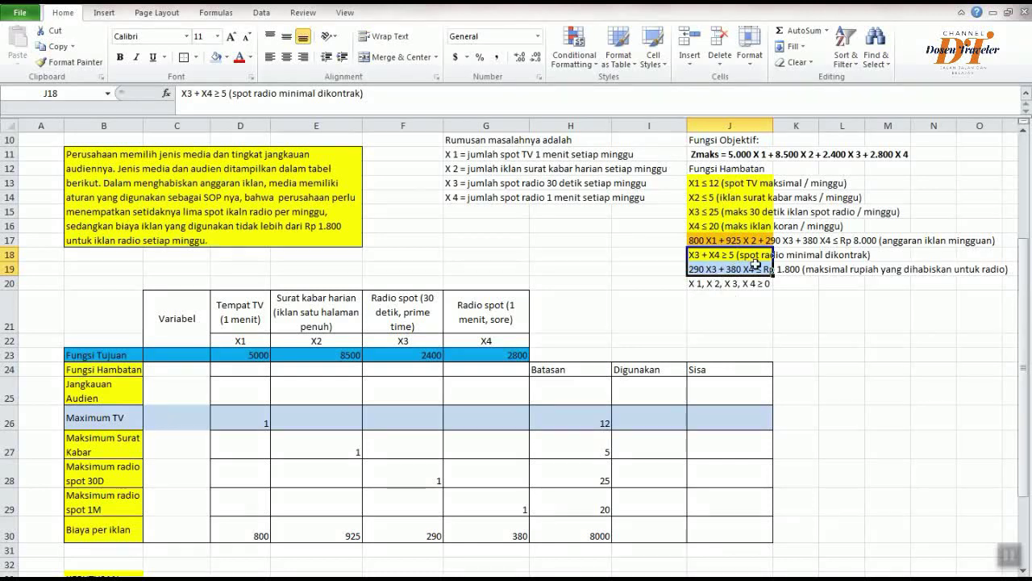
left_click(799, 297)
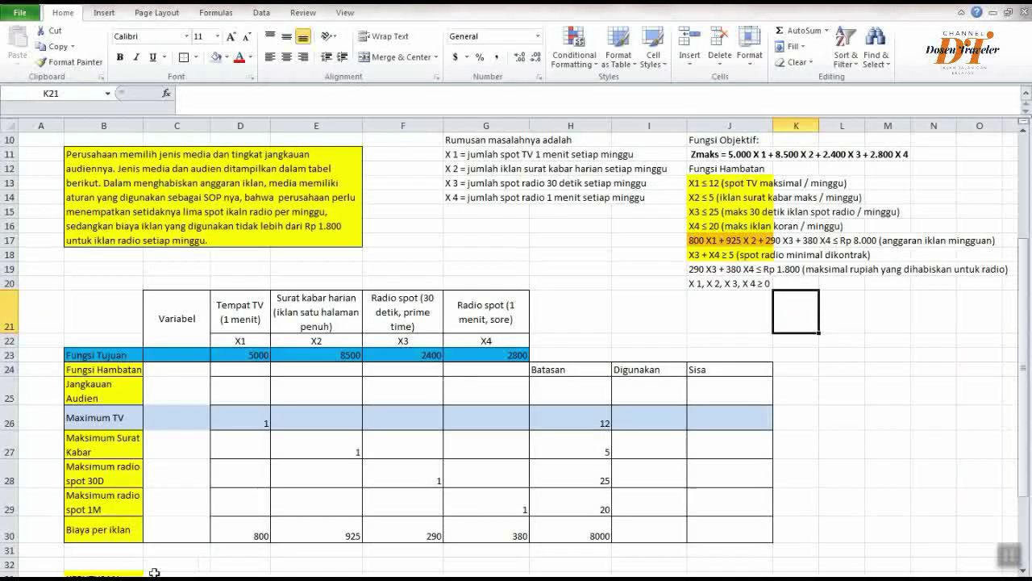
scroll(264, 418, "down", 1)
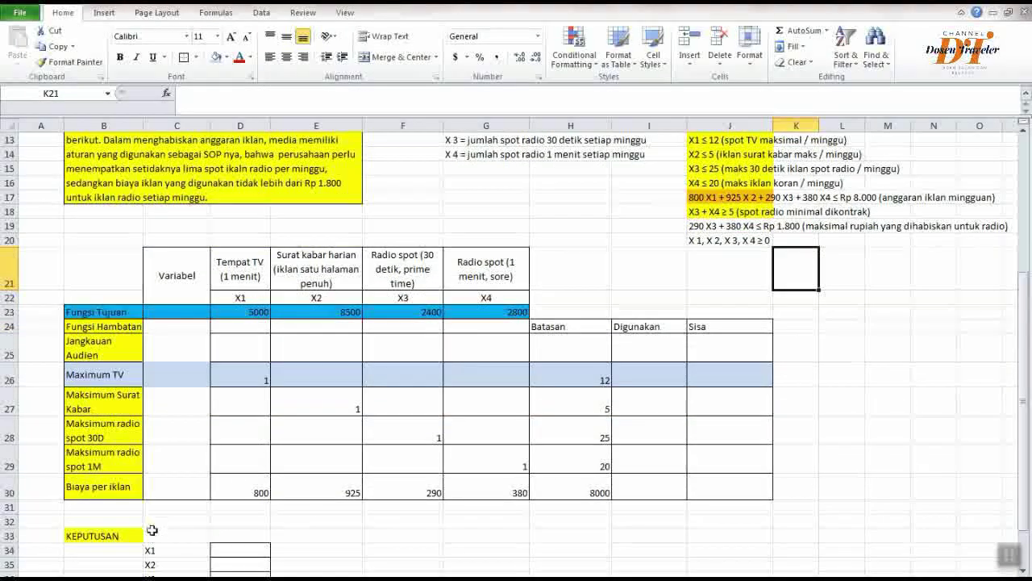
left_click(113, 512)
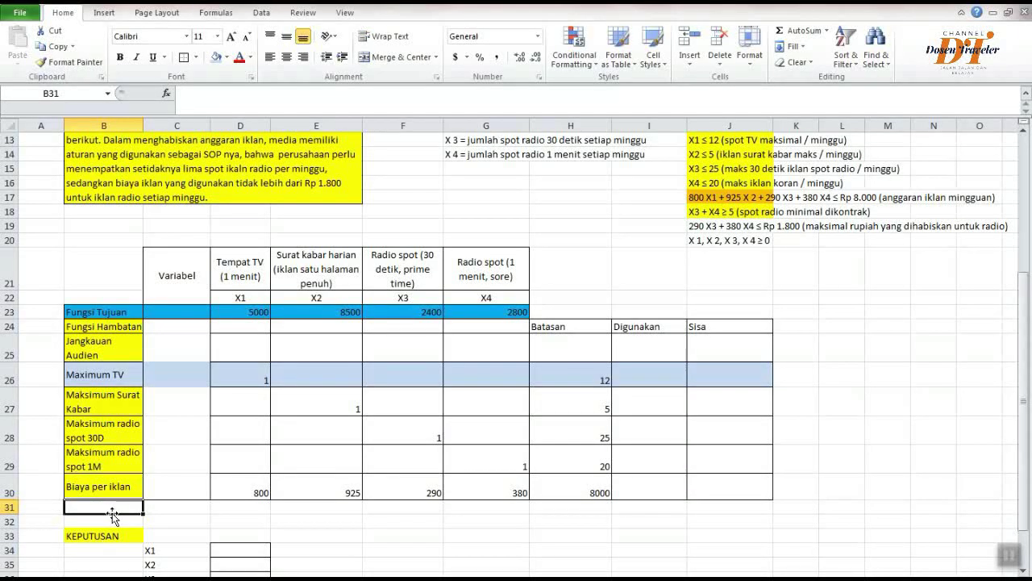
type("Surat kabar harian (iklan satu halaman penuh)")
type("Sp")
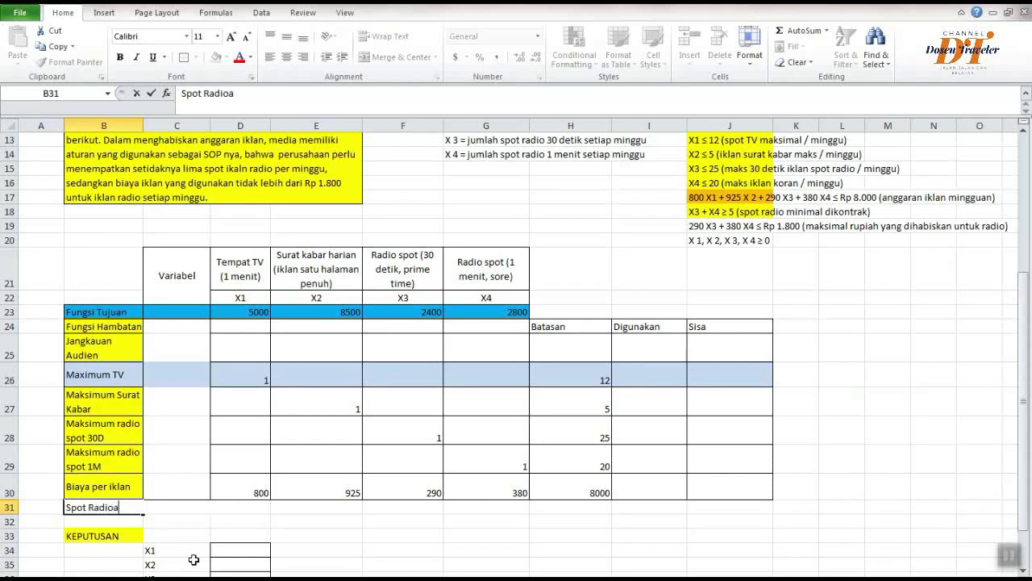
key("BackSpace")
key("Return")
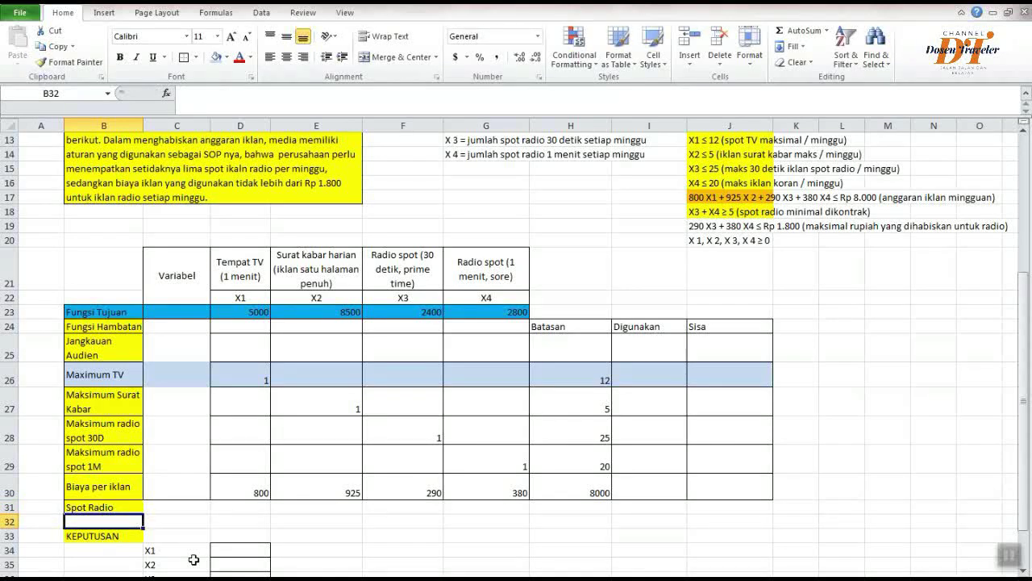
Label B32 as Biaya Radio and extend the constraint table's borders through rows 31 and 32
type("Biaya Ra")
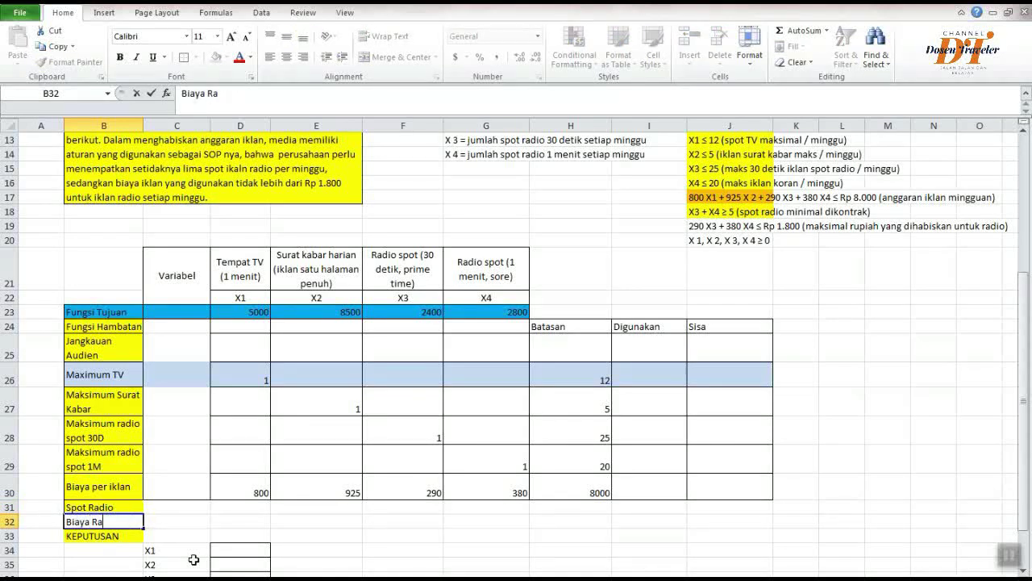
type("dio")
left_click(707, 543)
left_click(255, 508)
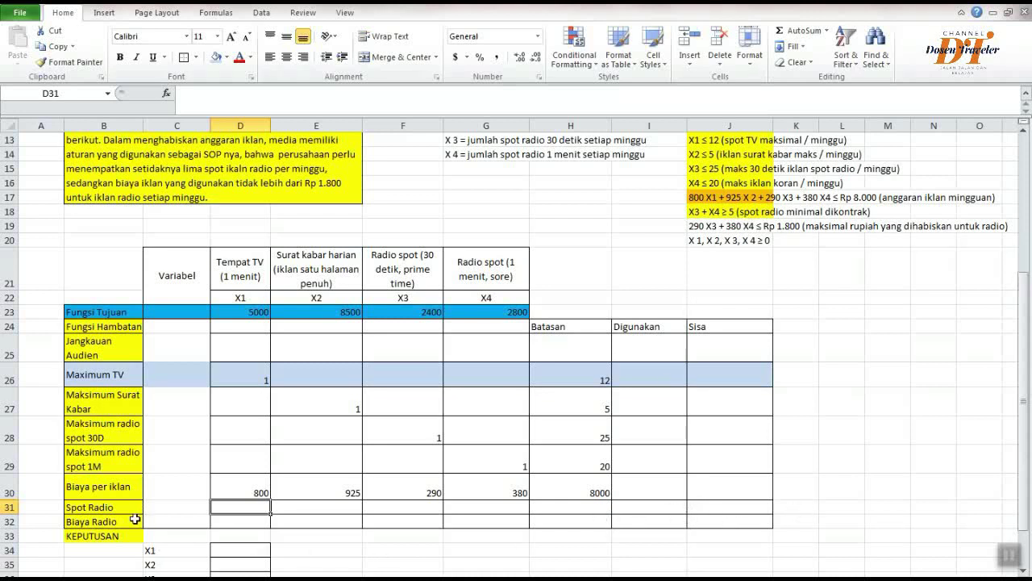
In the Spot Radio row, enter 1 under X3 in F31, 1 under X4 in G31 and the Batasan limit 5 in H31
left_click(414, 506)
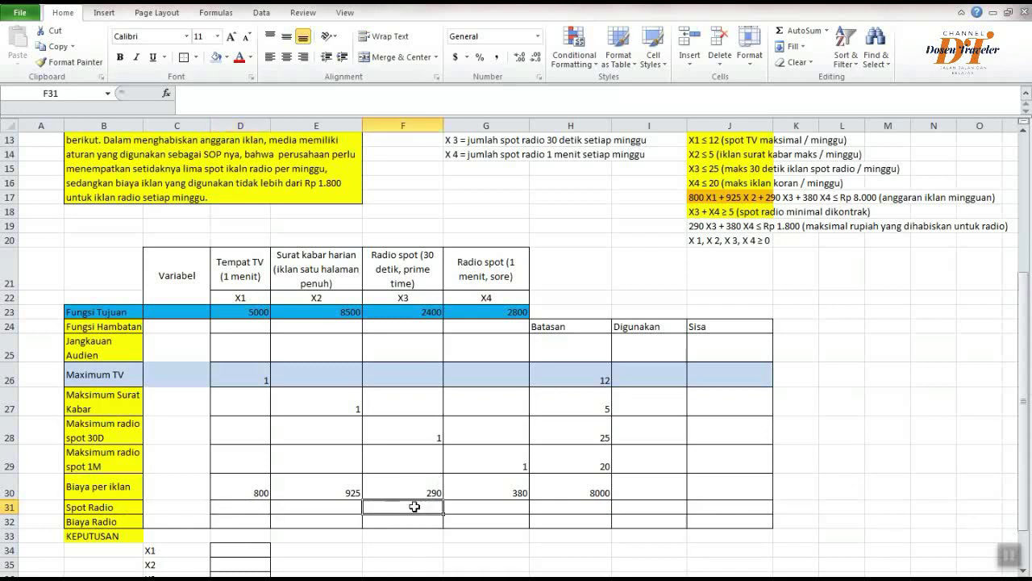
type("1")
key("Tab")
type("1")
key("Tab")
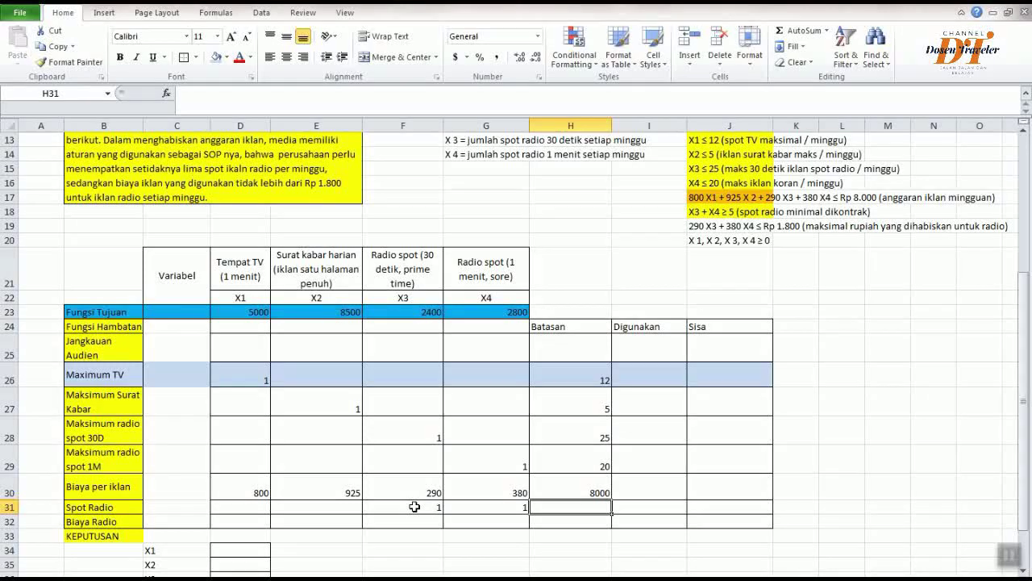
type("5")
key("Return")
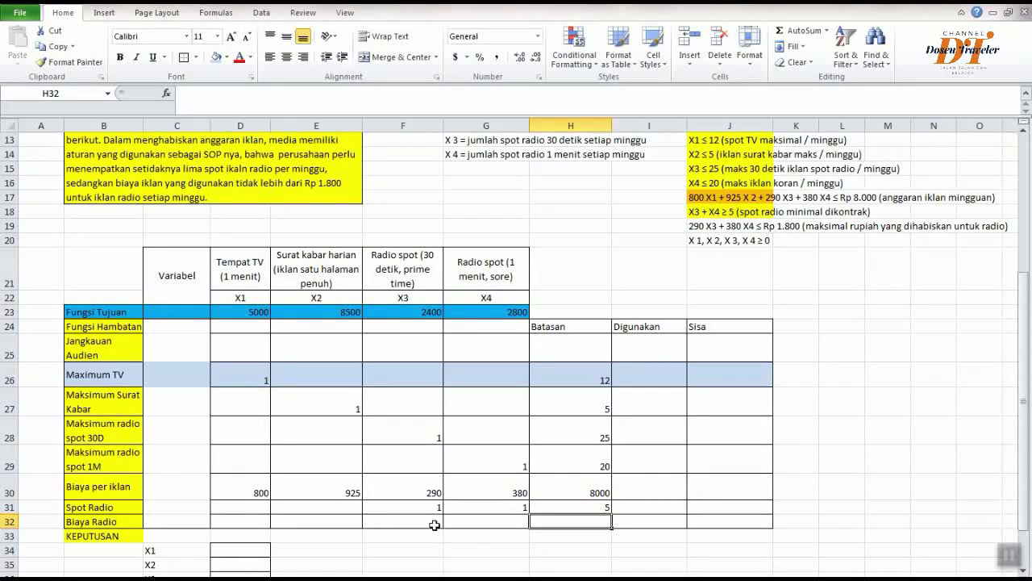
In the Biaya Radio row, copy the costs 290 and 380 from F30:G30 into F32:G32 and enter the Batasan limit 1800 in H32
left_click(434, 523)
left_click_drag(432, 493, 481, 492)
right_click(488, 493)
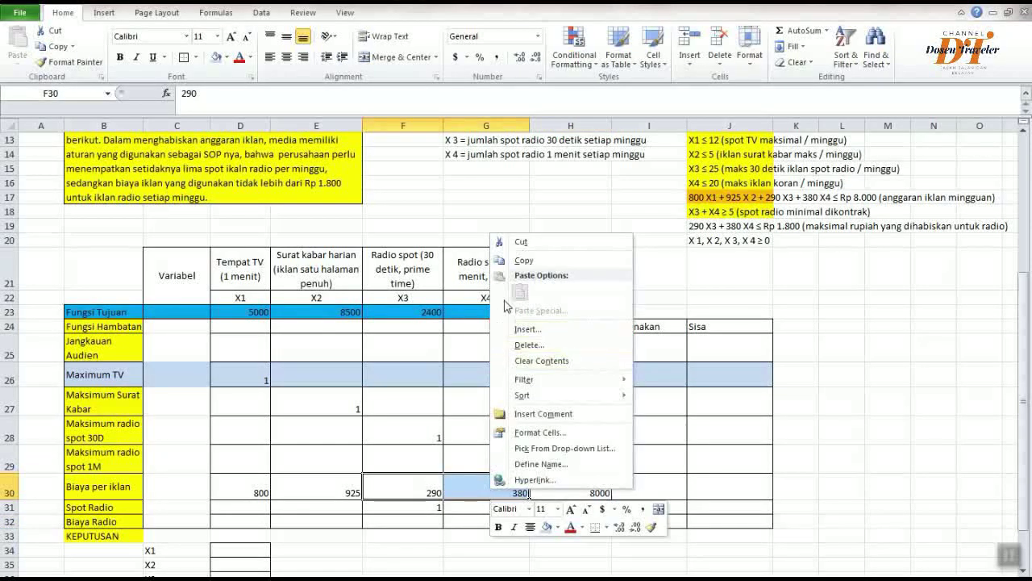
left_click(521, 259)
left_click(416, 525)
key("Up")
left_click(415, 526)
key("Return")
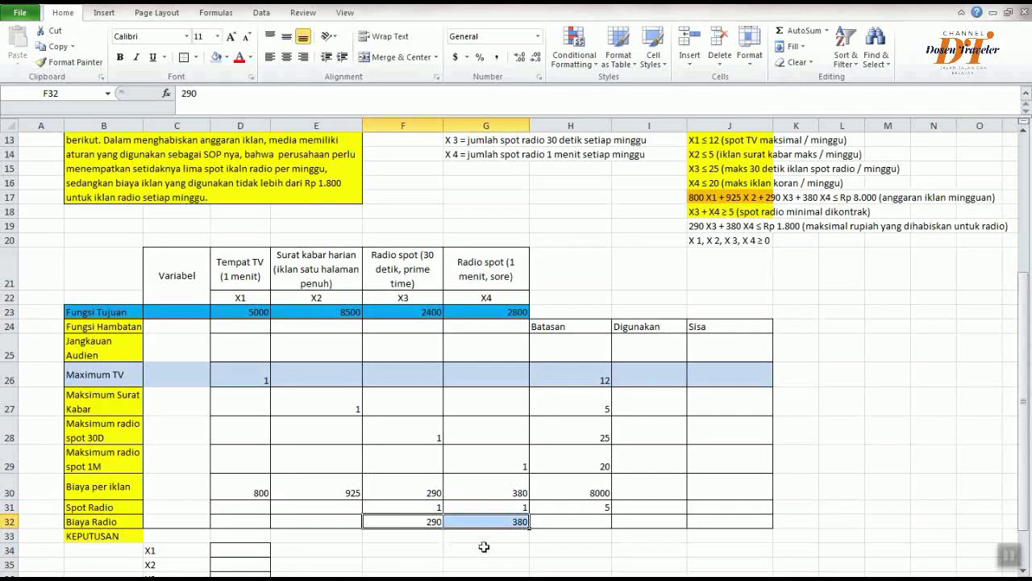
left_click(583, 520)
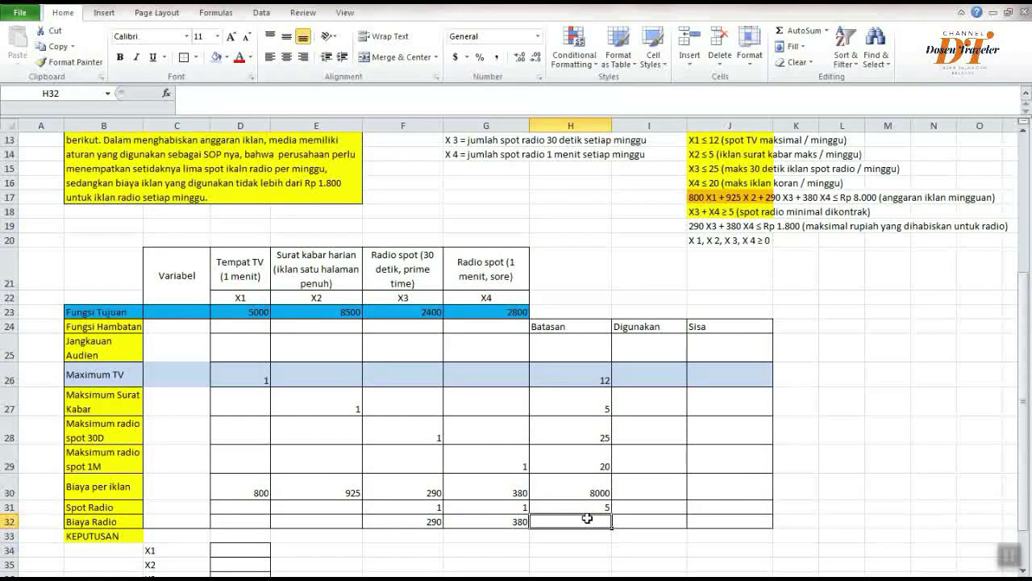
type("1800")
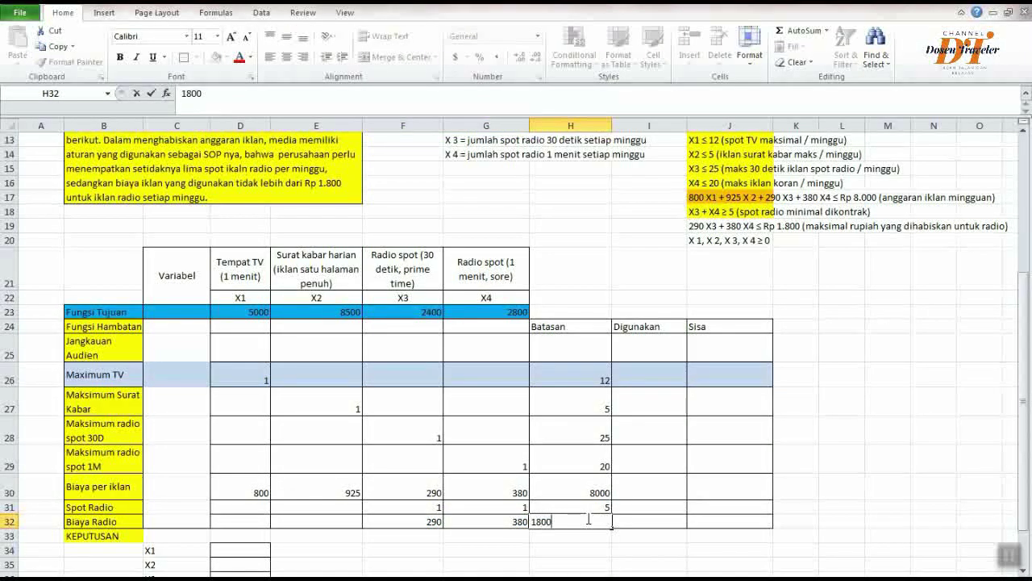
left_click(831, 458)
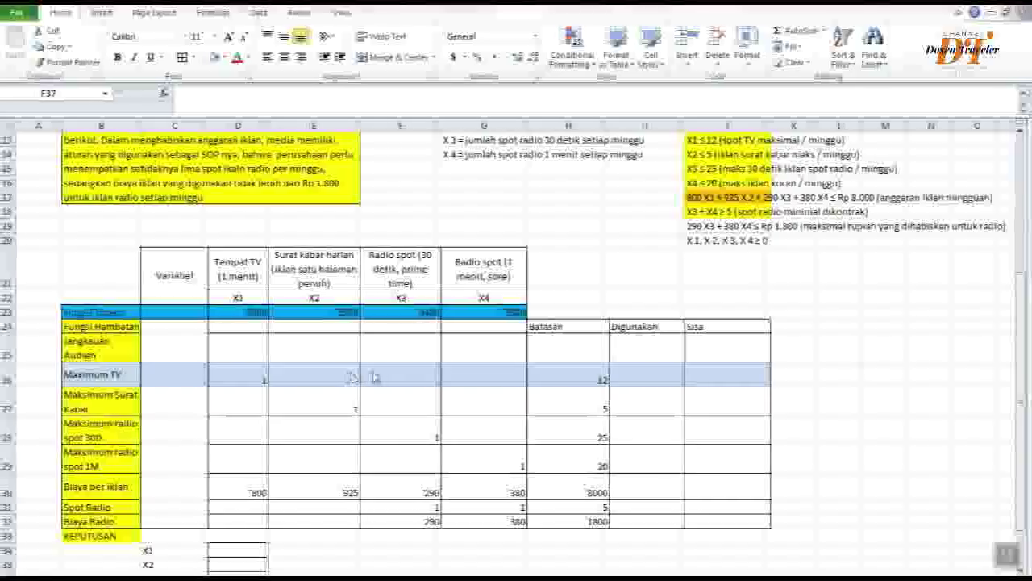
Delete the empty Jangkauan Audien row, row 25, from the constraint table
left_click(6, 347)
right_click(9, 346)
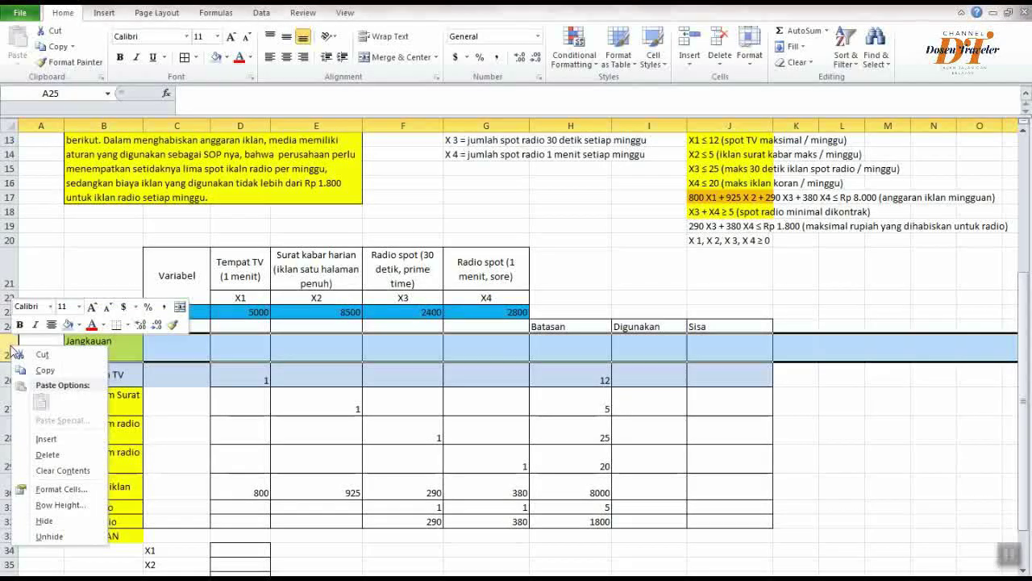
left_click(48, 455)
left_click(162, 395)
Move the row labels in B23:B31, from Fungsi Tujuan to Biaya Radio, into column C under Variabel
left_click_drag(97, 313, 88, 492)
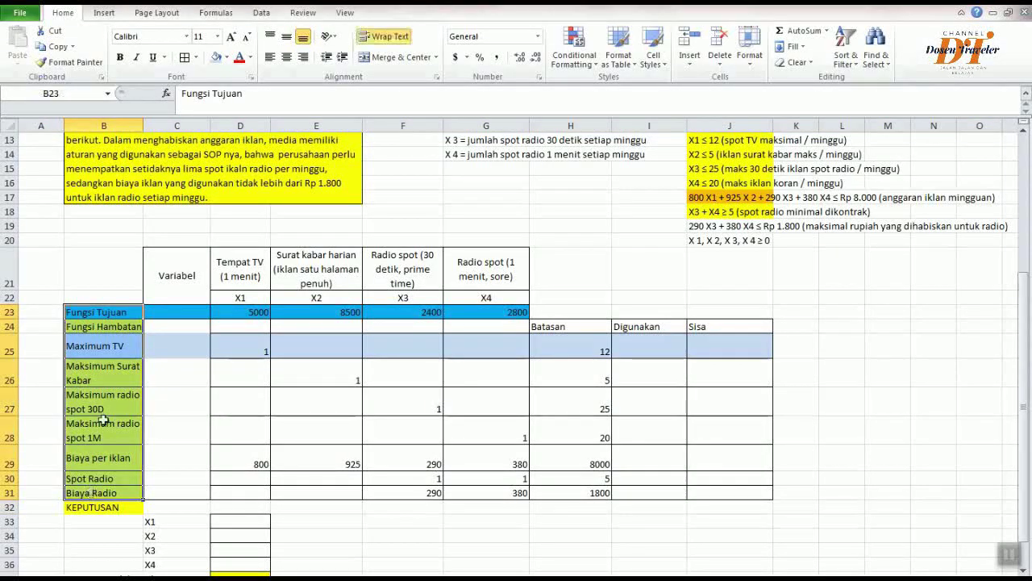
right_click(123, 307)
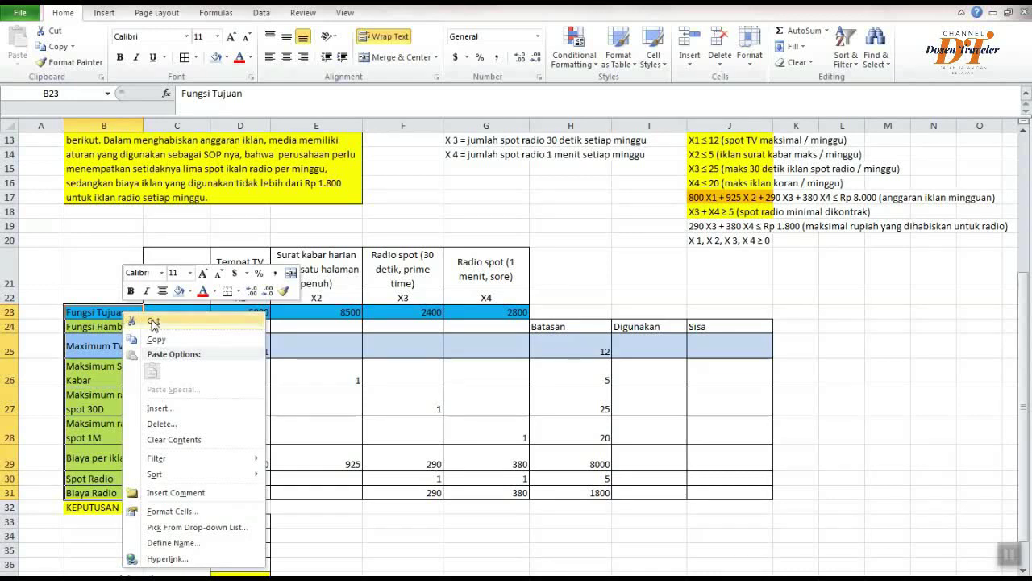
left_click(158, 321)
left_click(168, 305)
key("ctrl+v")
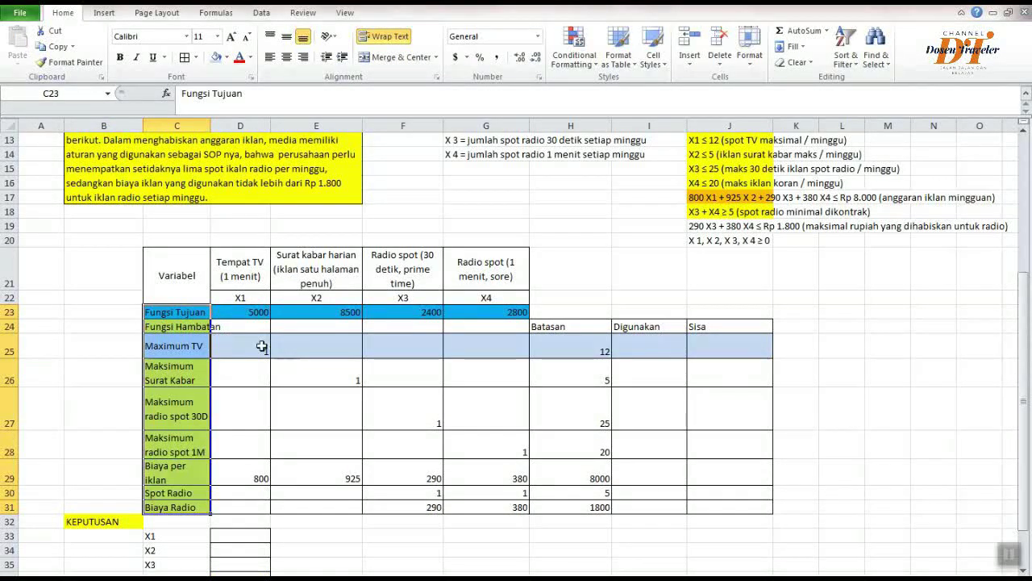
Narrow column B slightly and widen column C so the moved row labels fit
left_click_drag(143, 123, 131, 123)
left_click_drag(199, 124, 215, 124)
left_click(347, 252)
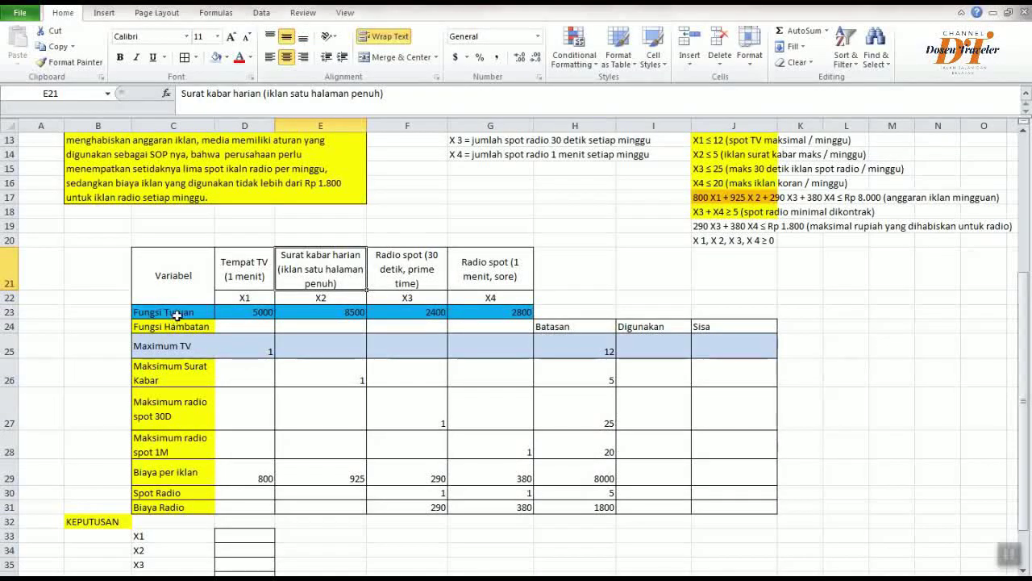
left_click(185, 345)
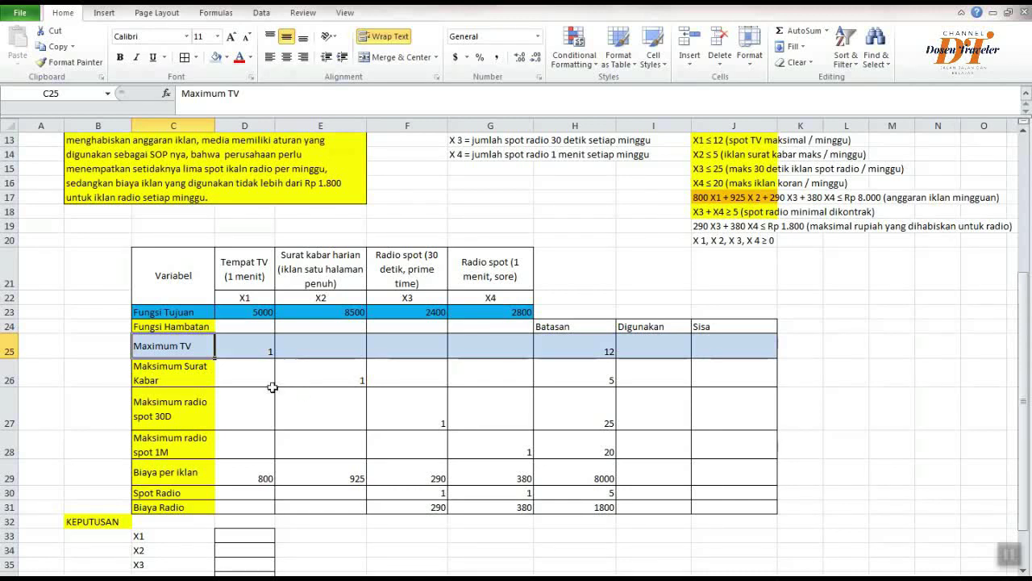
Shade the Digunakan column cells I24:I32 with a light tan fill
left_click_drag(652, 327, 654, 523)
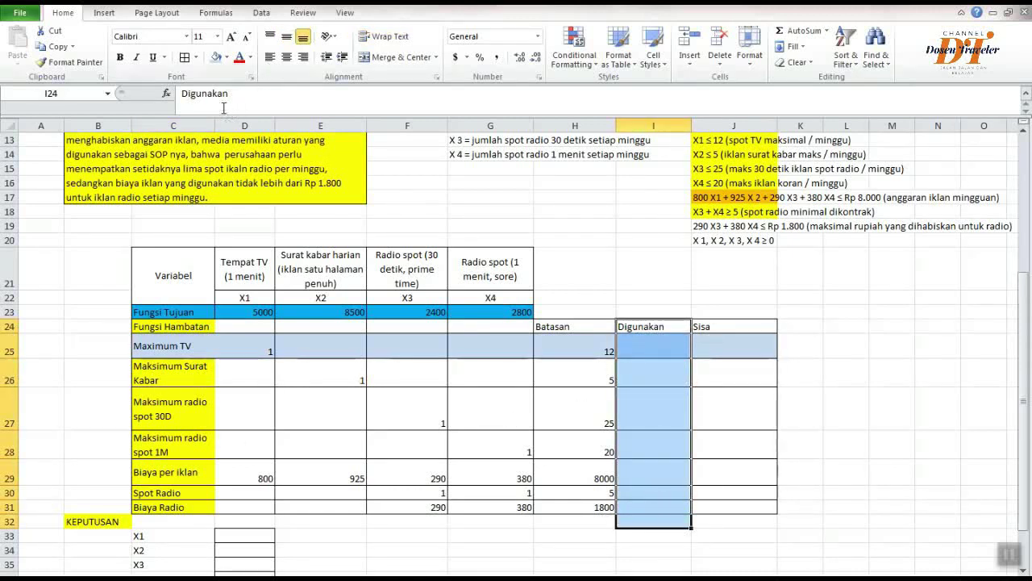
left_click(226, 57)
left_click(239, 85)
left_click(883, 326)
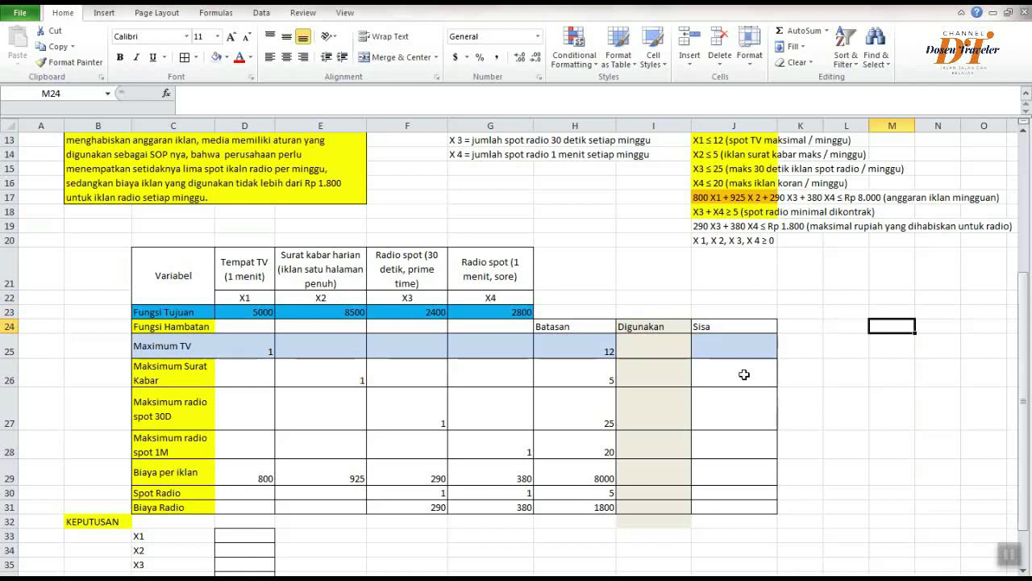
Begin the Maximum TV usage formula in I25 with the parenthesized product of D25 and the X1 decision cell D33
left_click(656, 345)
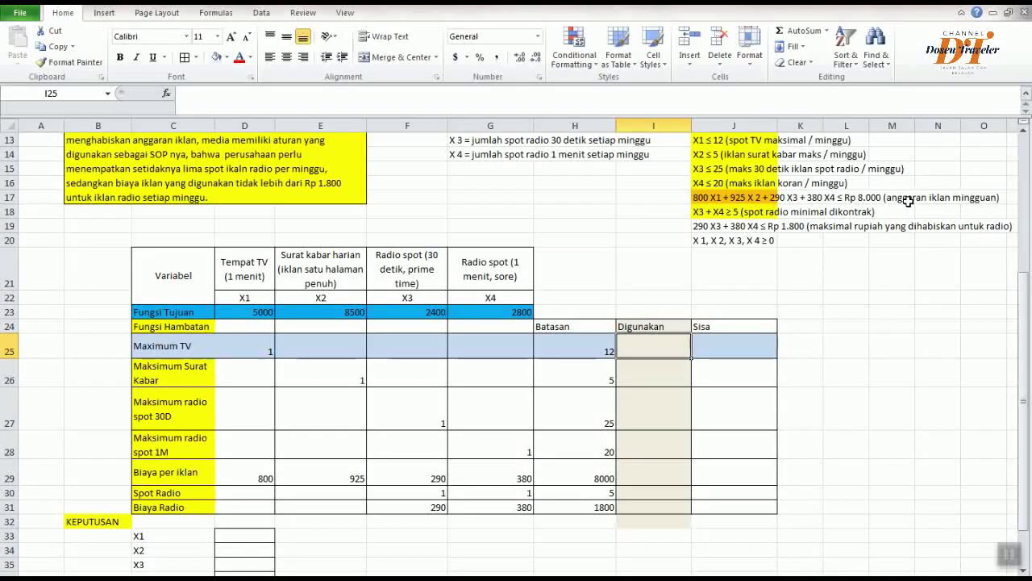
type("=")
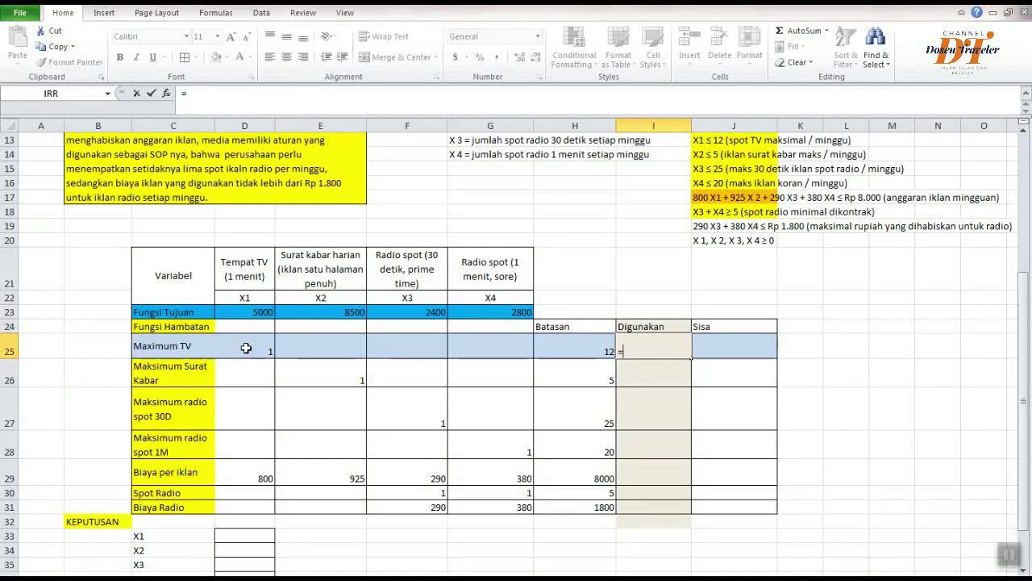
type("(")
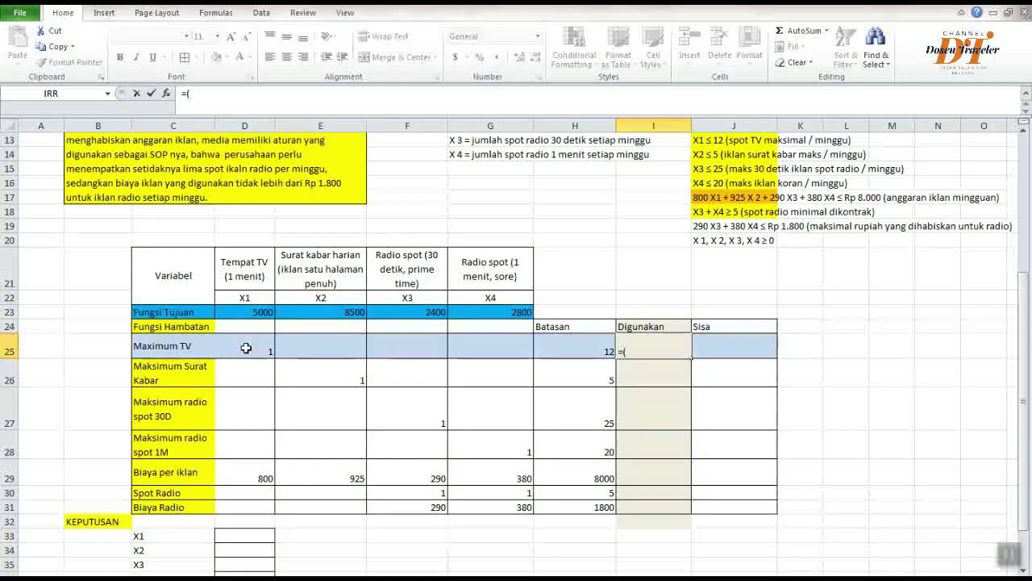
left_click(246, 348)
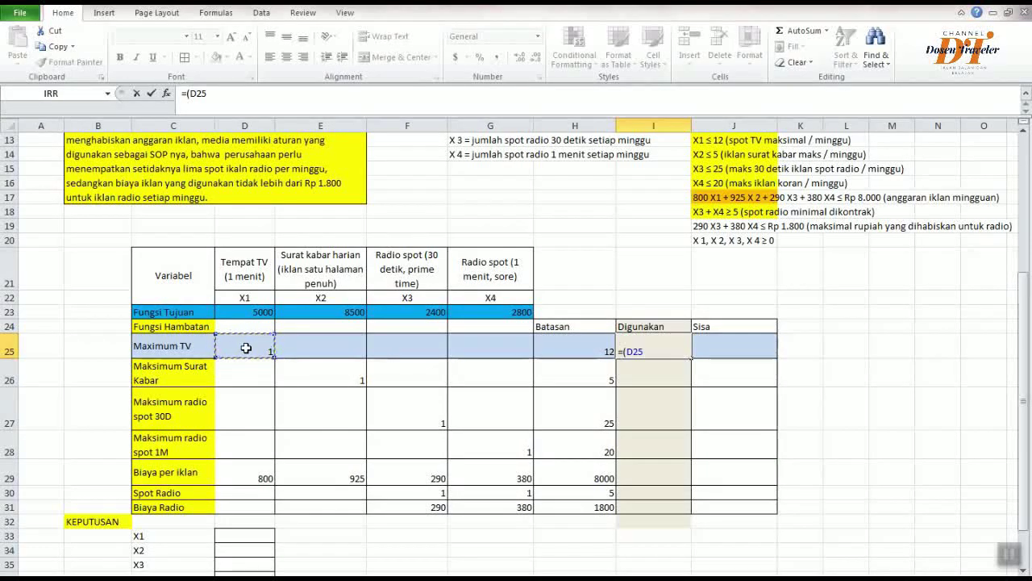
type("^")
type("*")
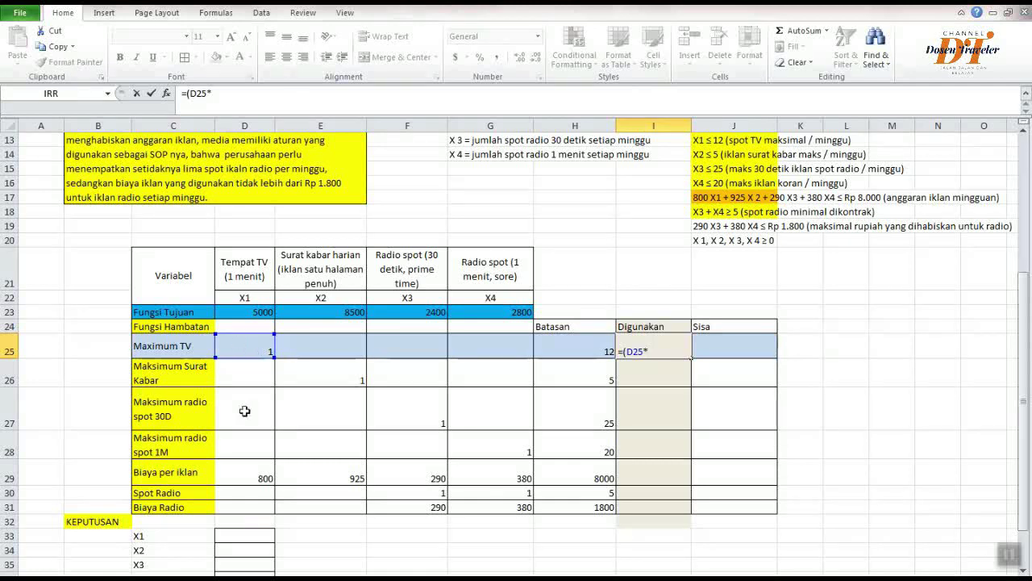
left_click(252, 538)
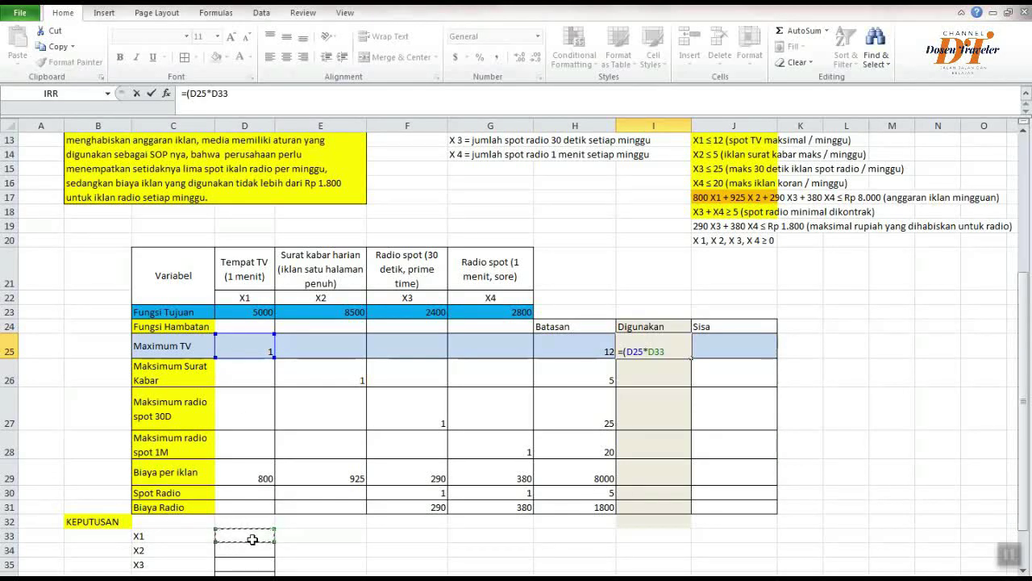
type(")+")
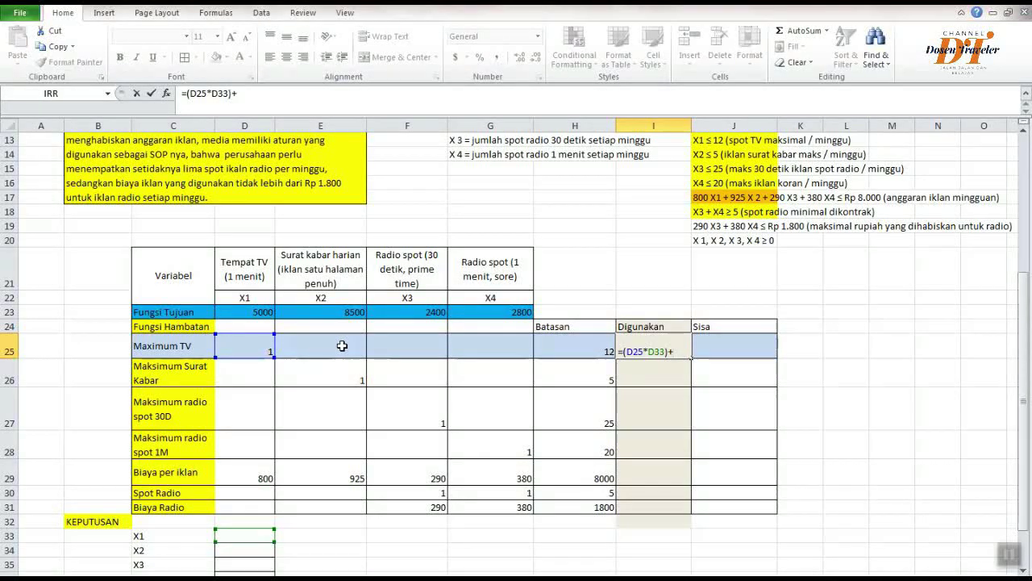
Extend the I25 formula by adding the parenthesized product of E25 and the X2 decision cell D34
left_click(342, 345)
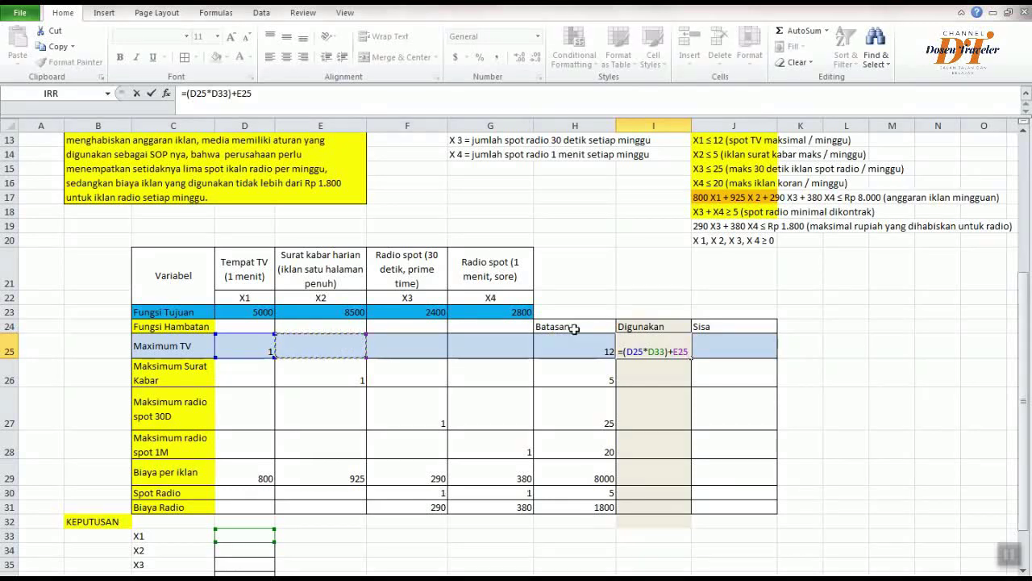
left_click(239, 97)
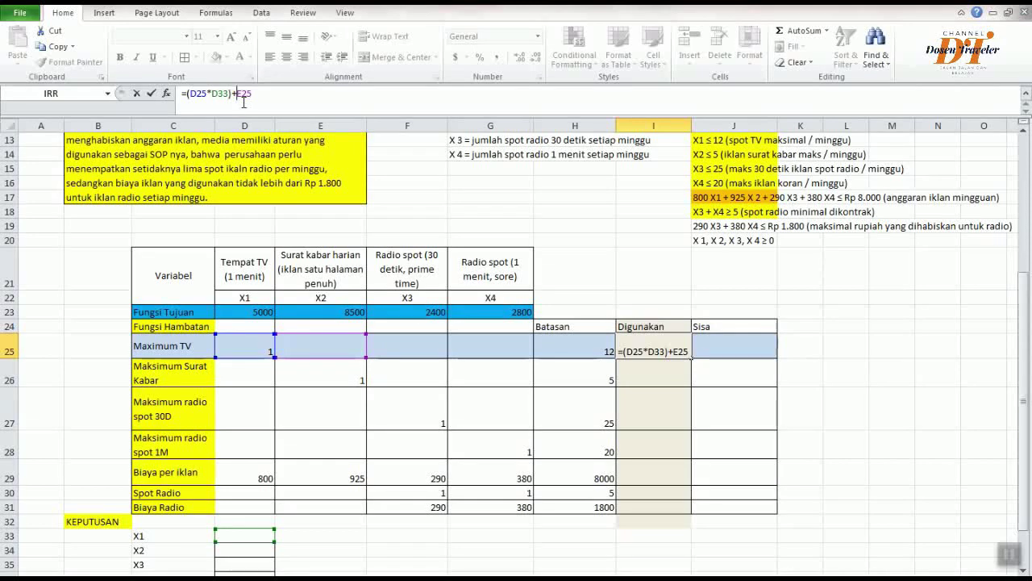
type("(")
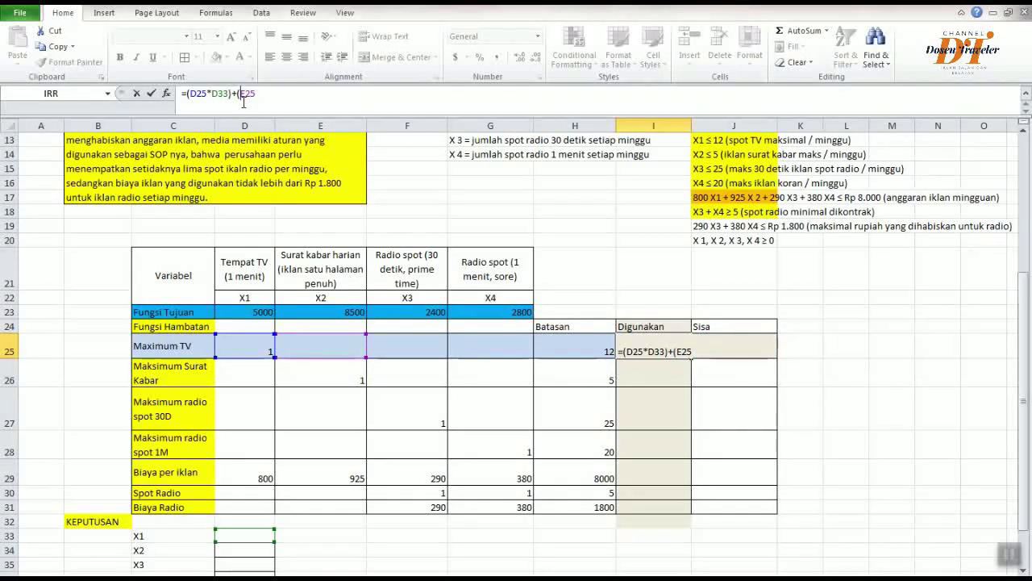
type("*")
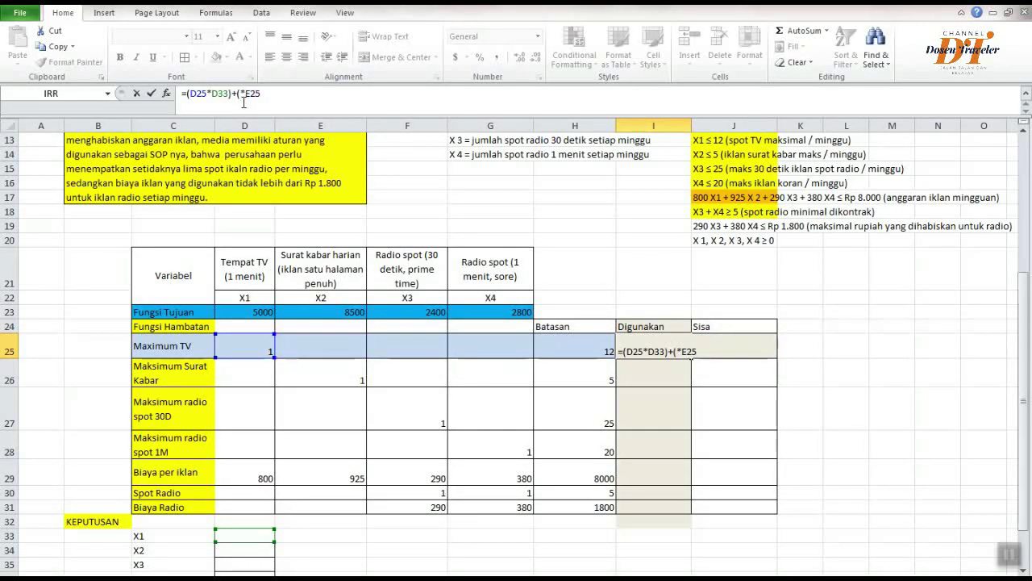
key("BackSpace")
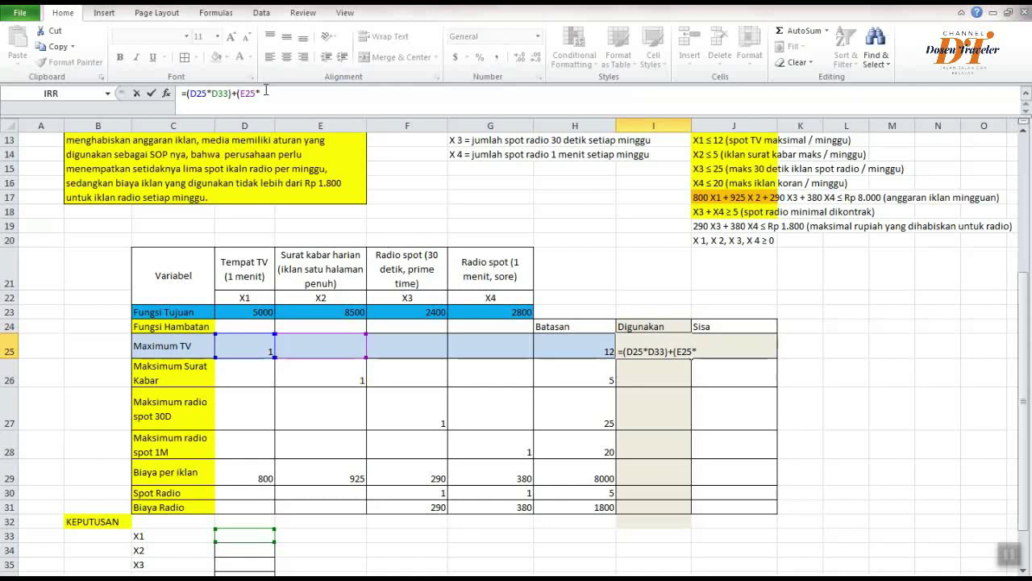
left_click(244, 550)
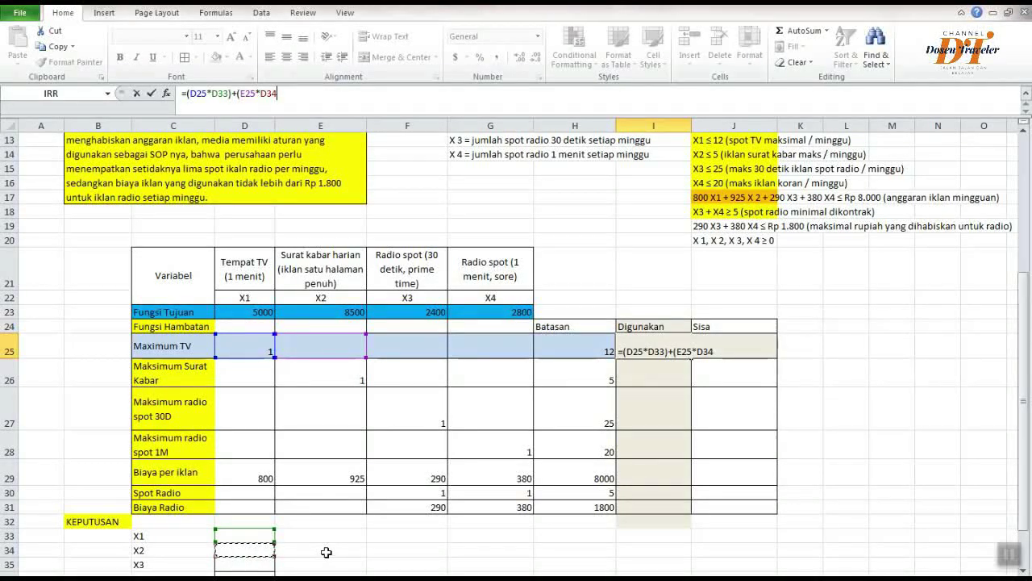
type(")+(")
Complete the I25 formula by adding the products F25*D35 and G25*D36 for X3 and X4
left_click(418, 347)
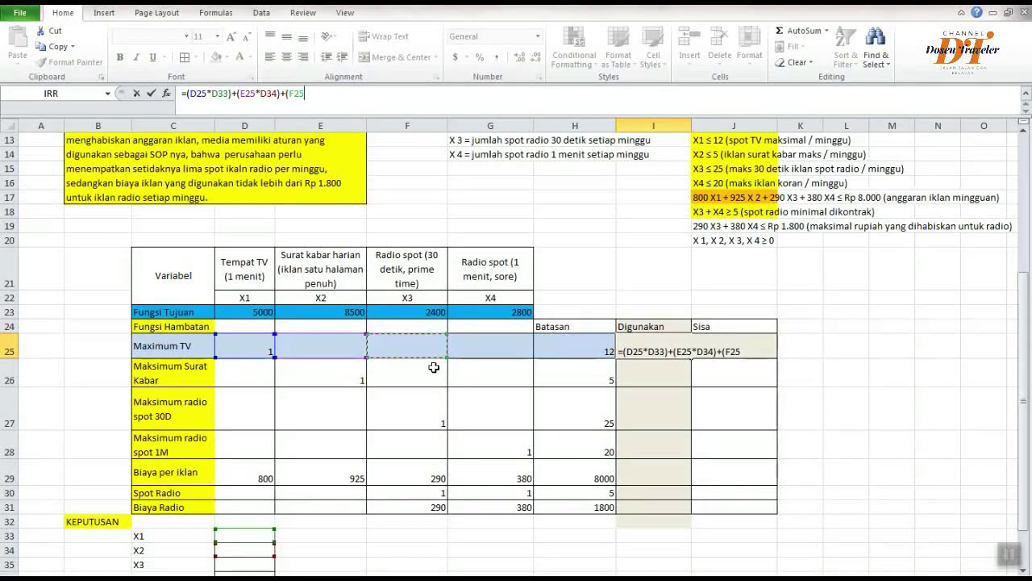
type("*")
left_click(253, 567)
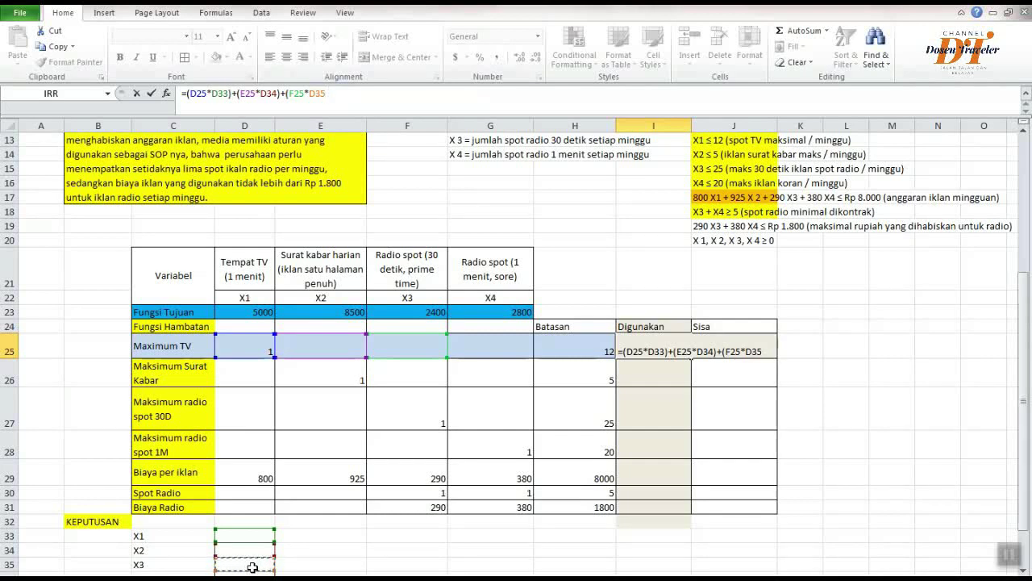
type(")+(")
left_click(487, 348)
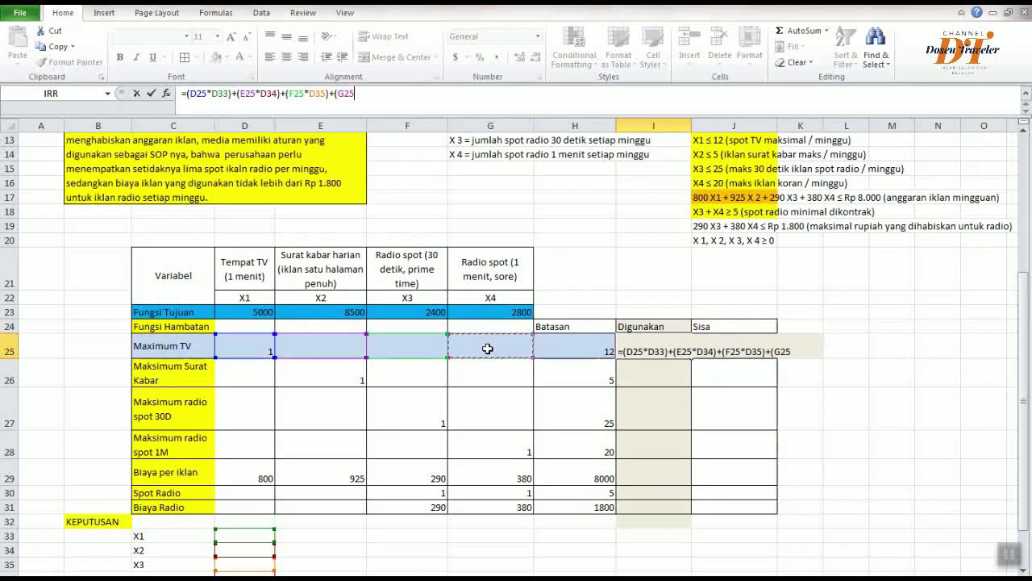
type("*")
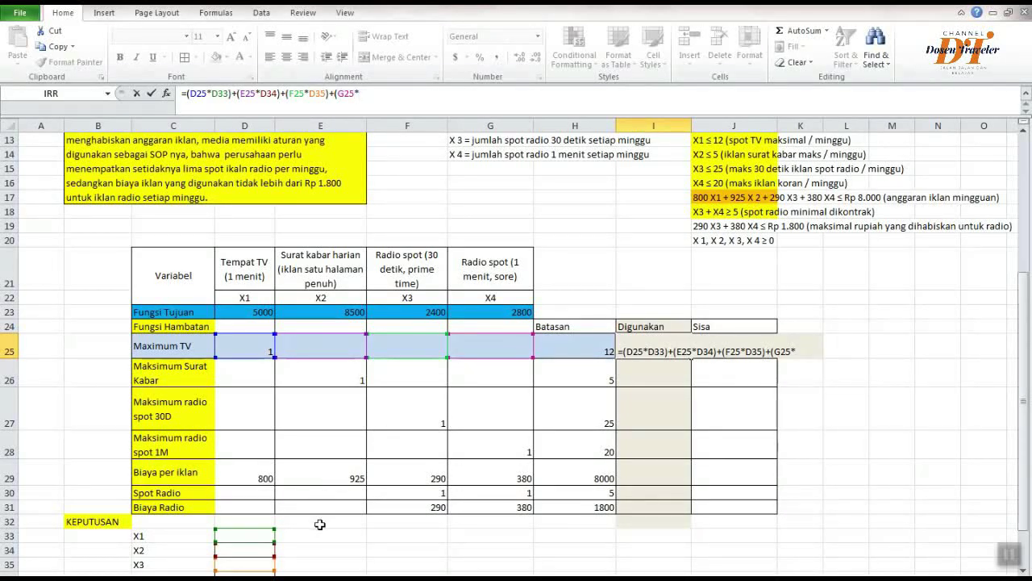
left_click(244, 576)
key("Return")
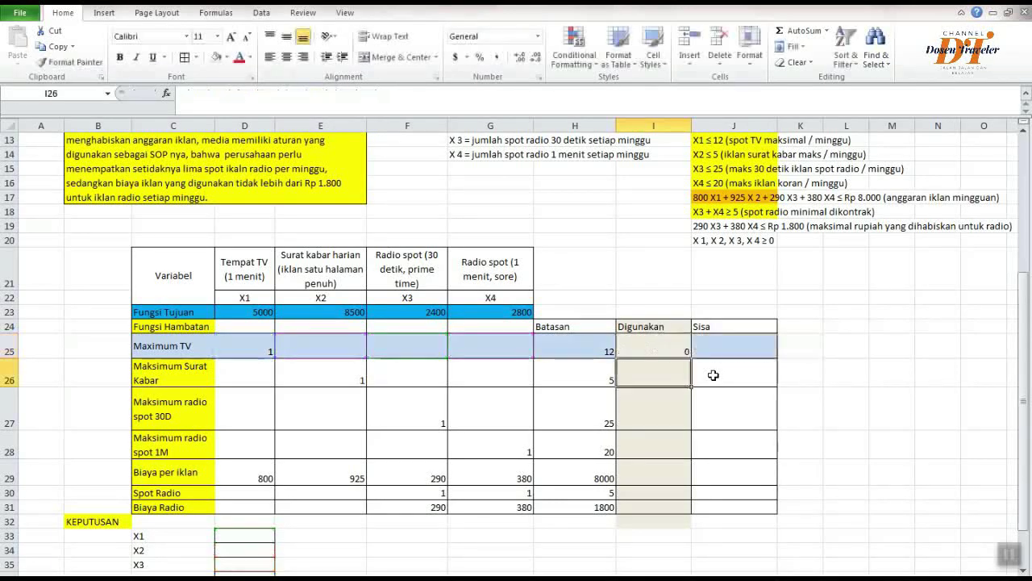
Copy the Maximum TV usage formula from I25 into I26 for Maksimum Surat Kabar
scroll(713, 375, "down", 2)
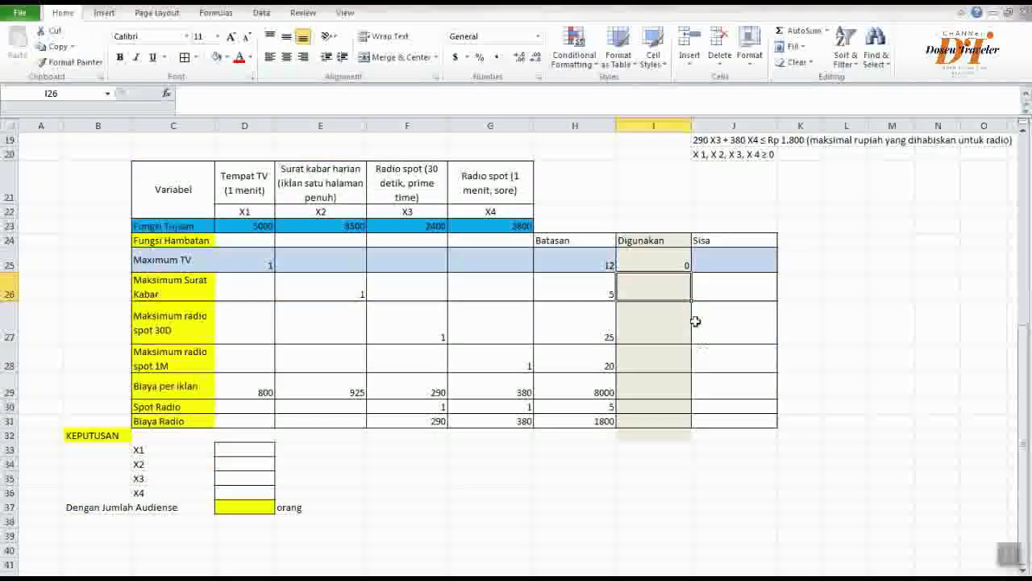
left_click(667, 260)
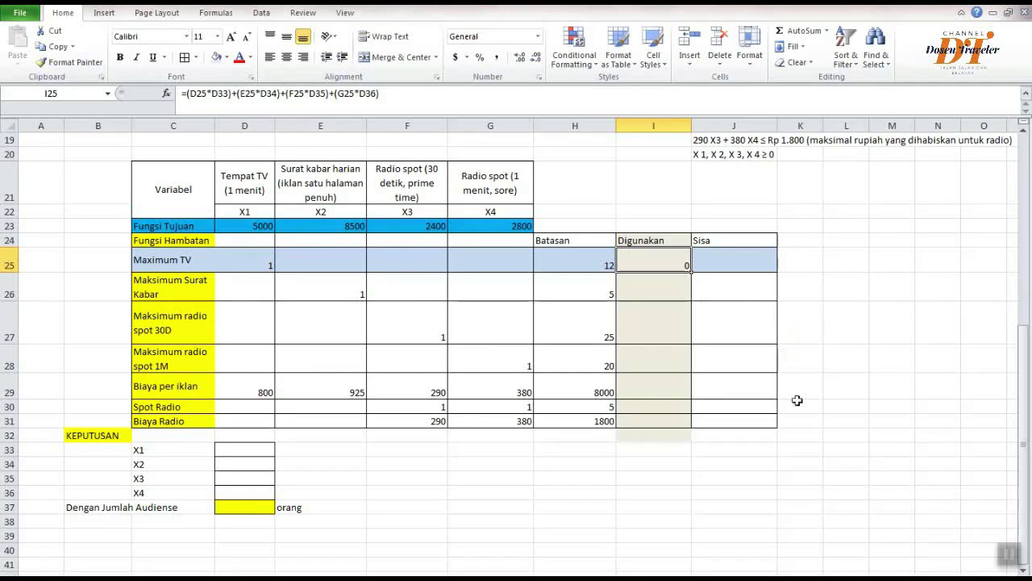
left_click(658, 290)
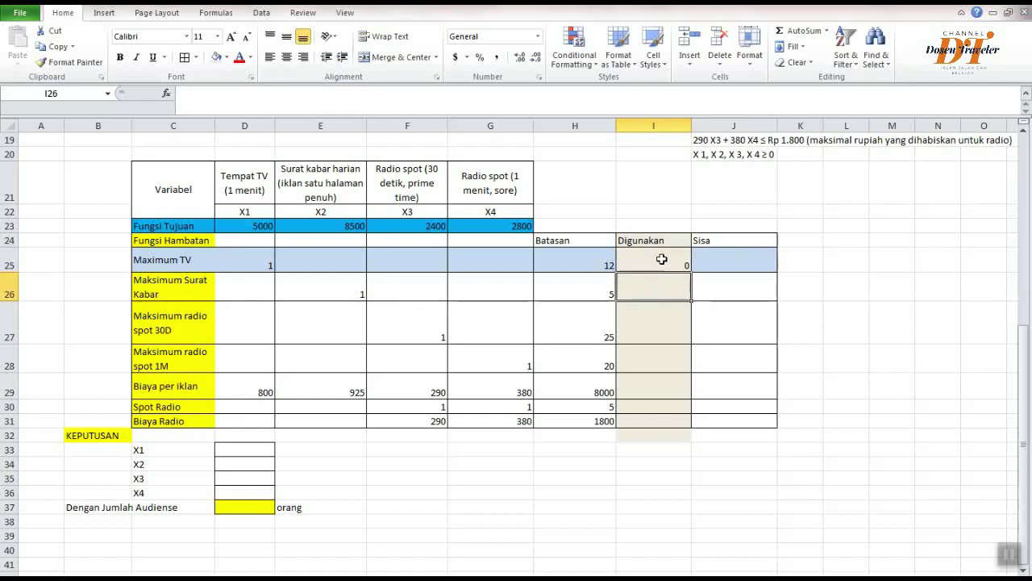
left_click(661, 259)
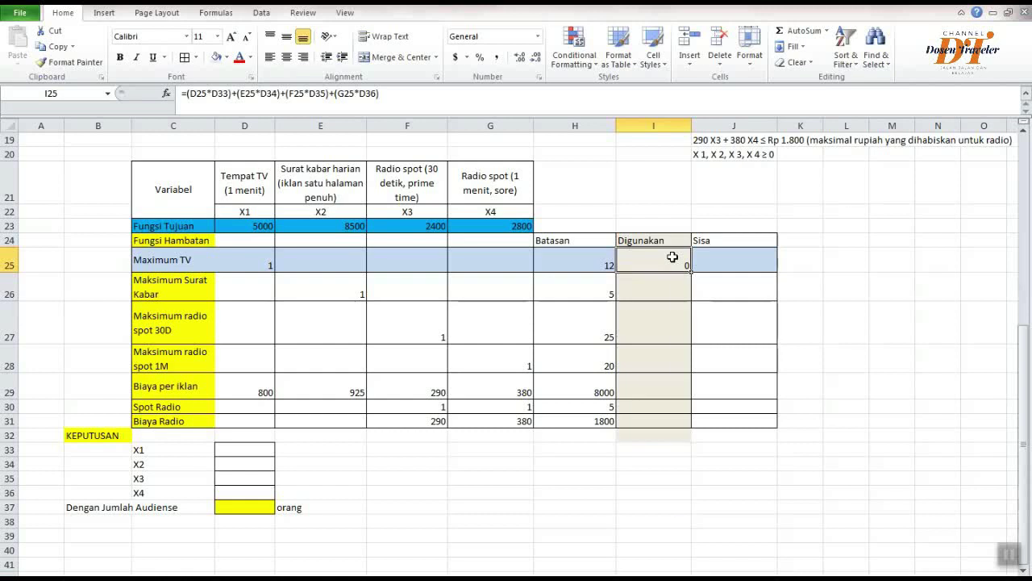
right_click(673, 257)
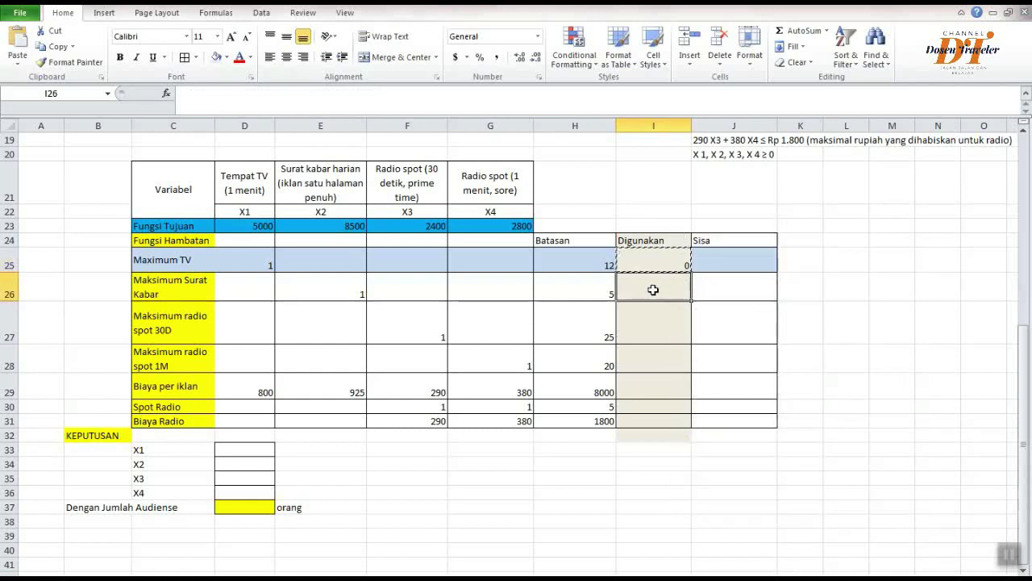
key("Return")
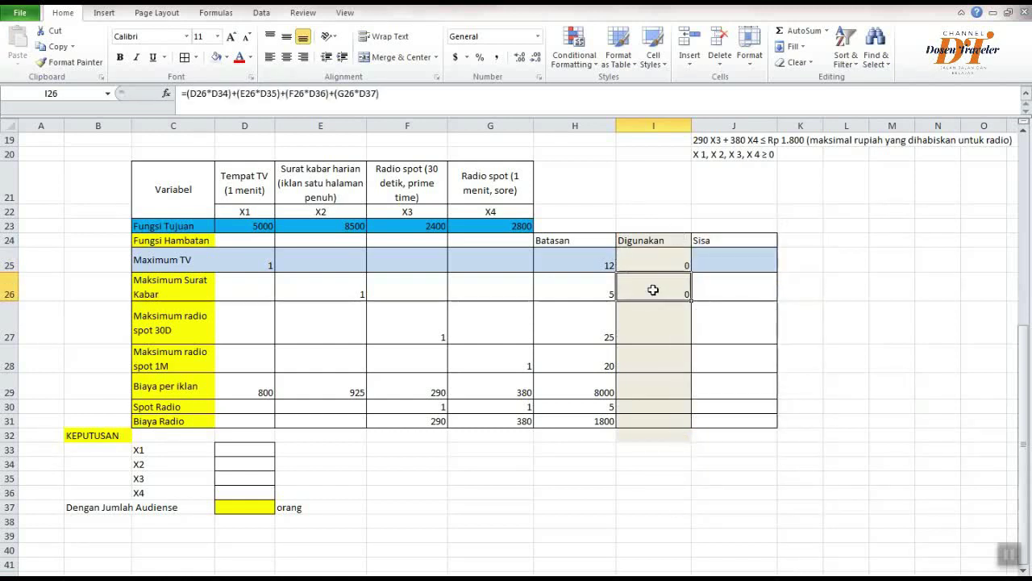
Correct the I26 formula's decision references so it reads =(D26*D33)+(E26*D34)+(F26*D35)+(G26*D36)
double_click(654, 290)
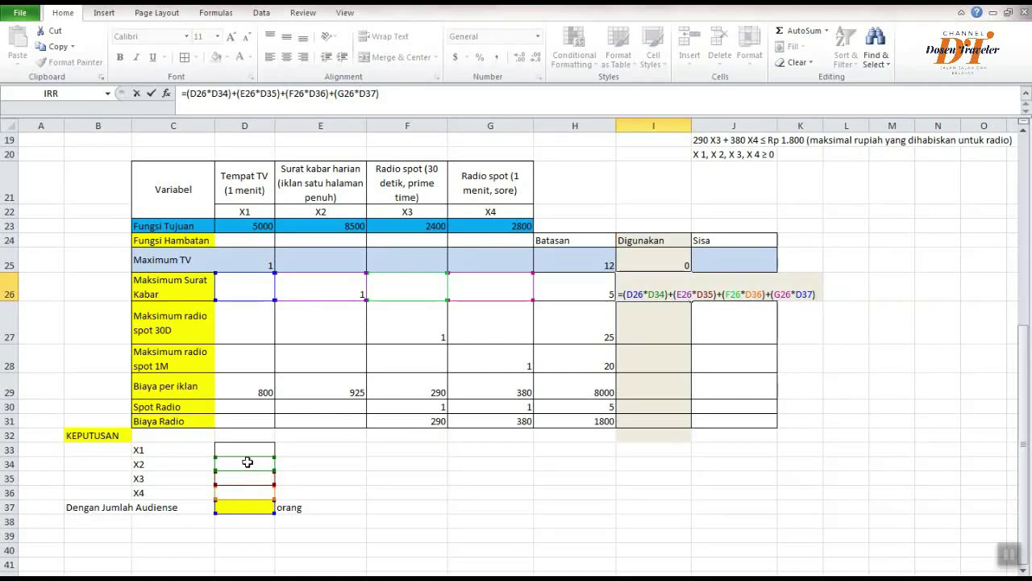
left_click_drag(251, 458, 248, 491)
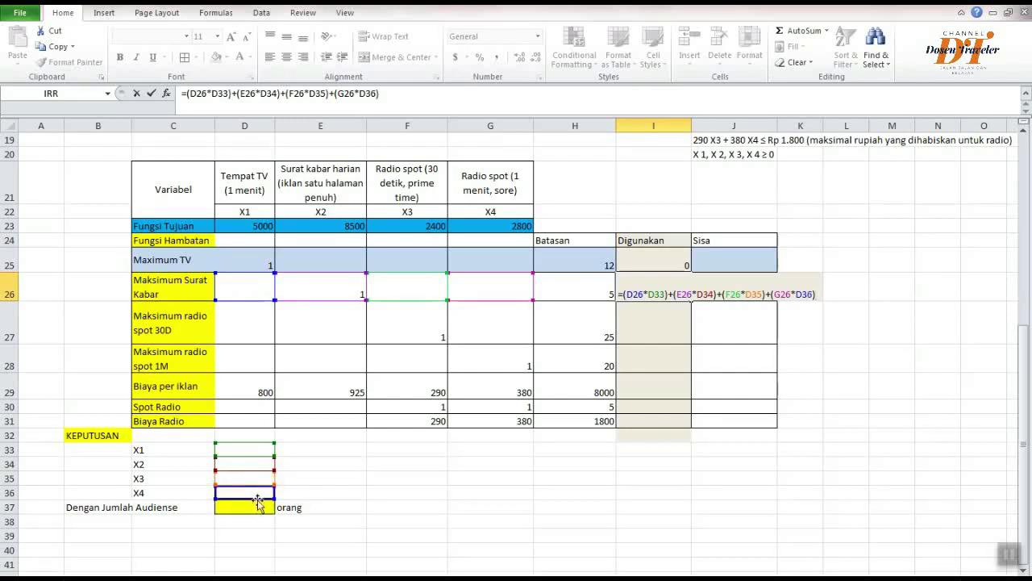
key("Return")
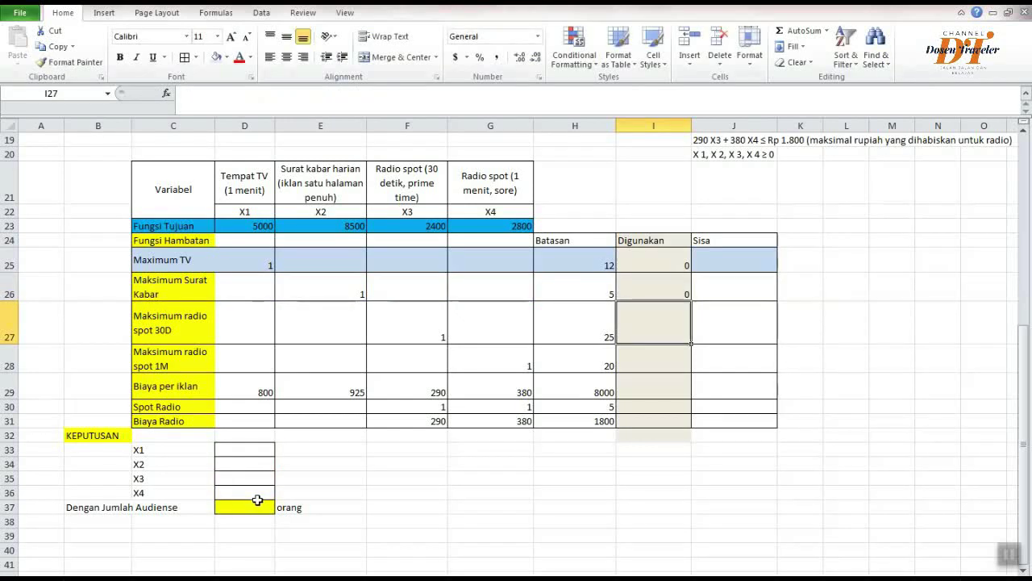
left_click(644, 283)
key("F2")
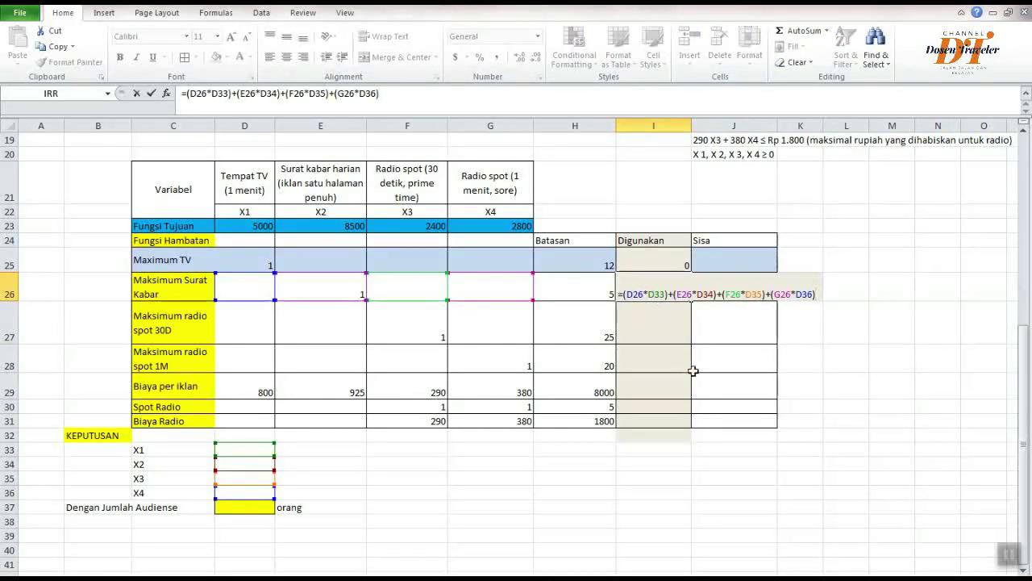
key("Return")
Copy the Maksimum Surat Kabar usage formula from I26 into I27 for Maksimum radio spot 30D
left_click(653, 286)
right_click(653, 286)
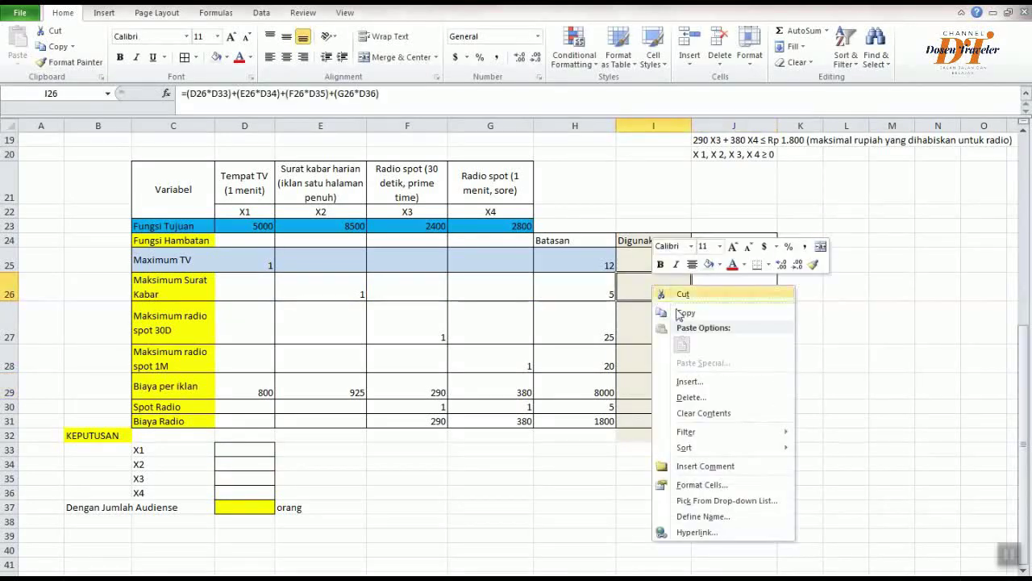
left_click(684, 313)
left_click(653, 316)
key("ctrl+v")
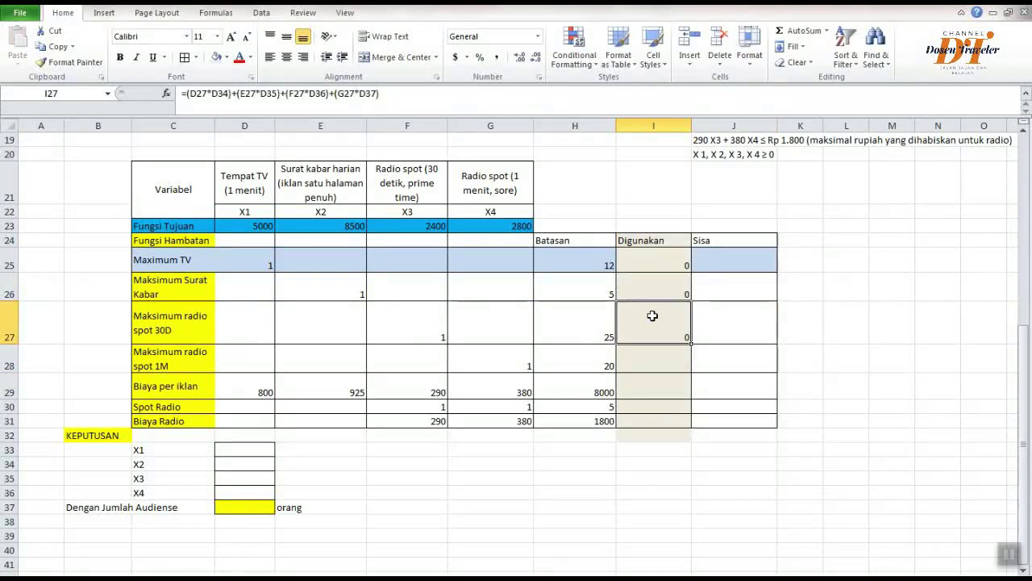
Correct the I27 formula's decision references so it reads =(D27*D33)+(E27*D34)+(F27*D35)+(G27*D36)
key("F2")
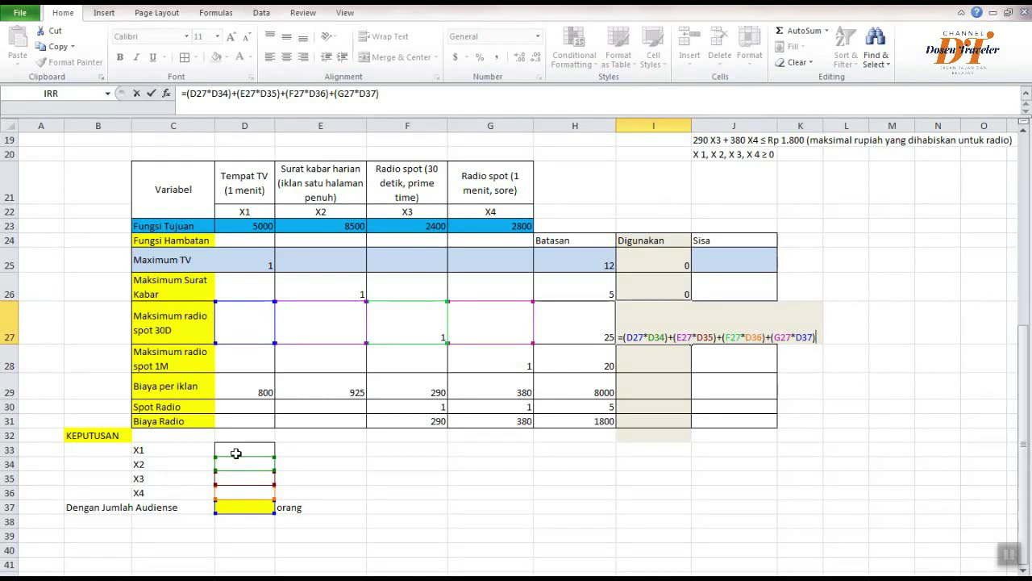
left_click(236, 450)
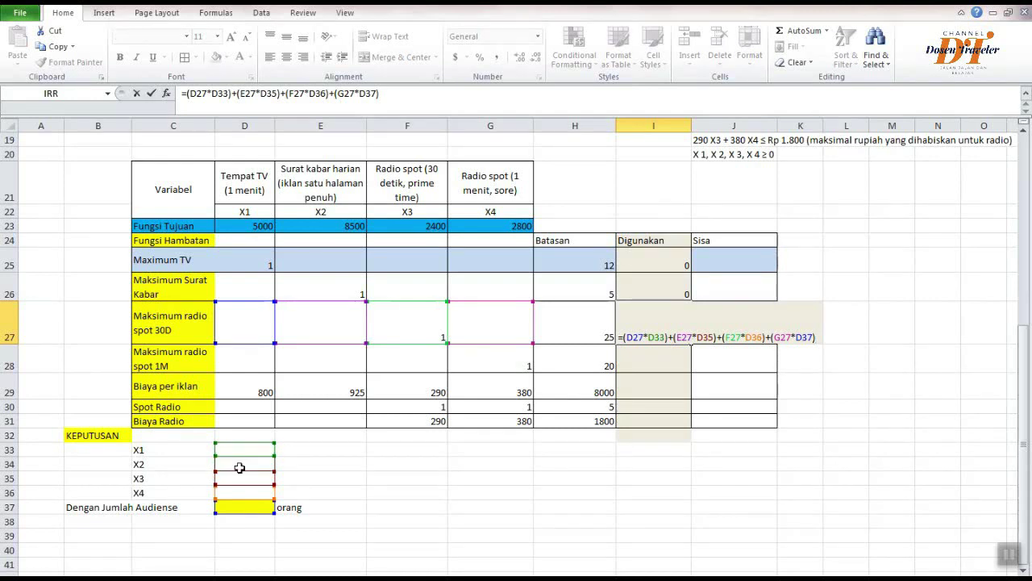
left_click(242, 464)
left_click(247, 480)
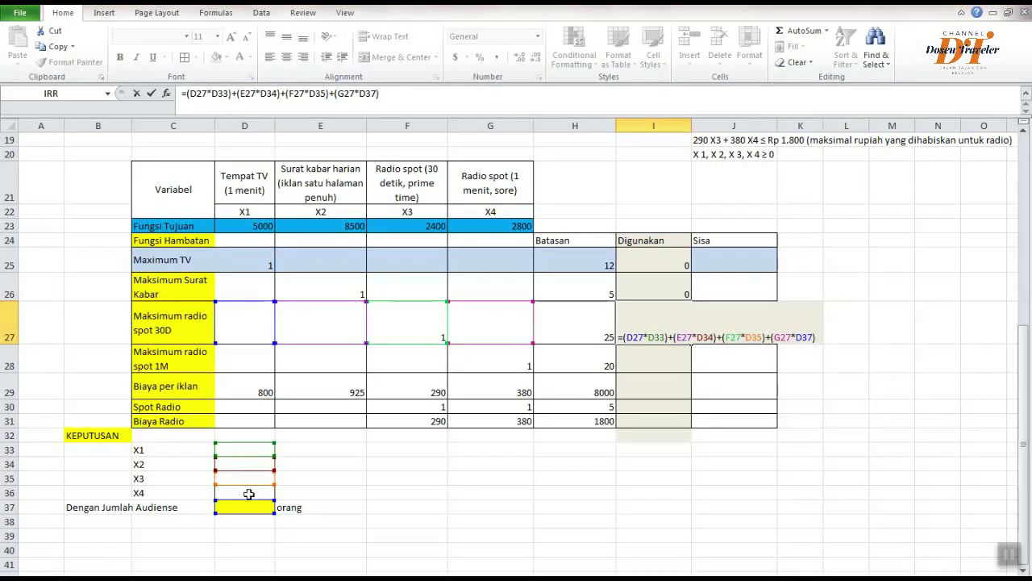
left_click(250, 492)
key("Return")
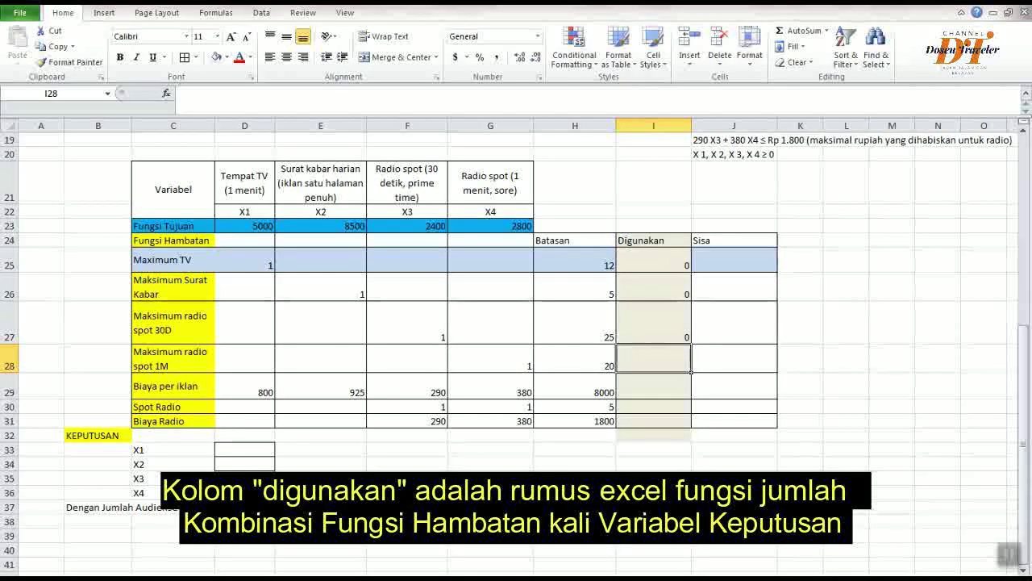
Copy the Maksimum radio spot 30D usage formula from I27 into I28 for Maksimum radio spot 1M
left_click(674, 333)
right_click(674, 333)
left_click(709, 360)
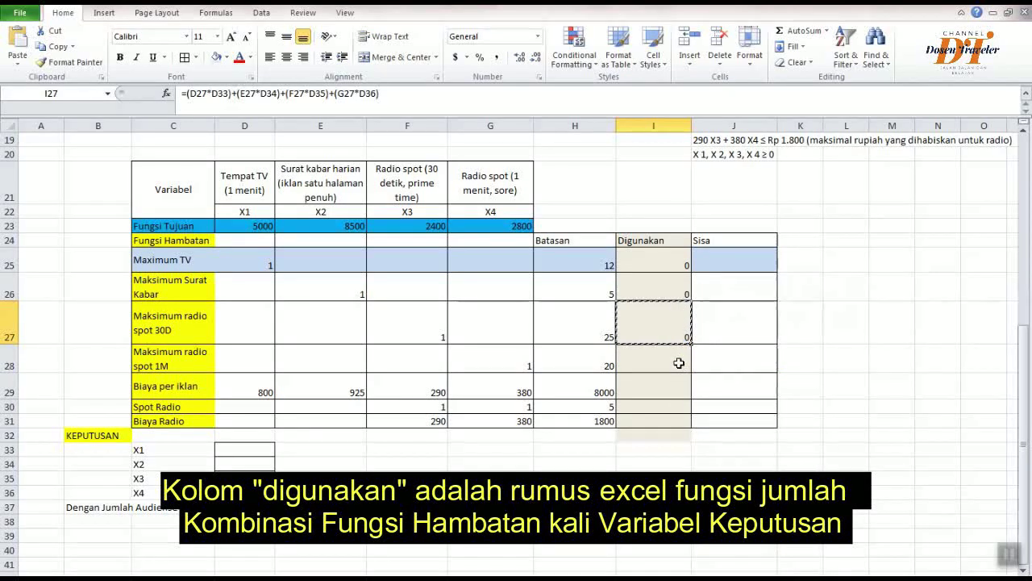
left_click(679, 364)
key("ctrl+v")
key("Escape")
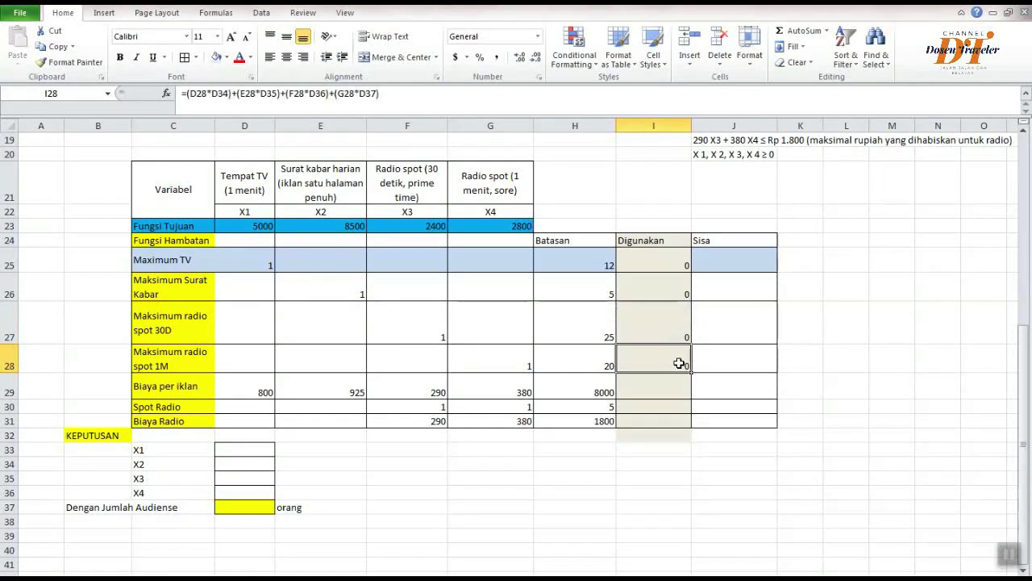
Correct the I28 formula's decision references so it reads =(D28*D33)+(E28*D34)+(F28*D35)+(G28*D36)
double_click(680, 364)
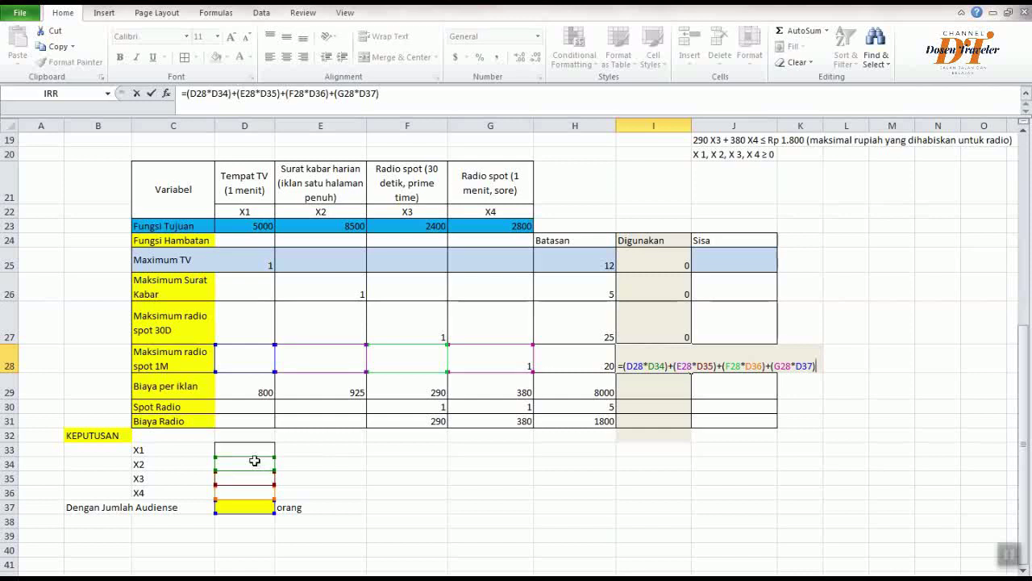
left_click_drag(253, 454, 253, 493)
key("Return")
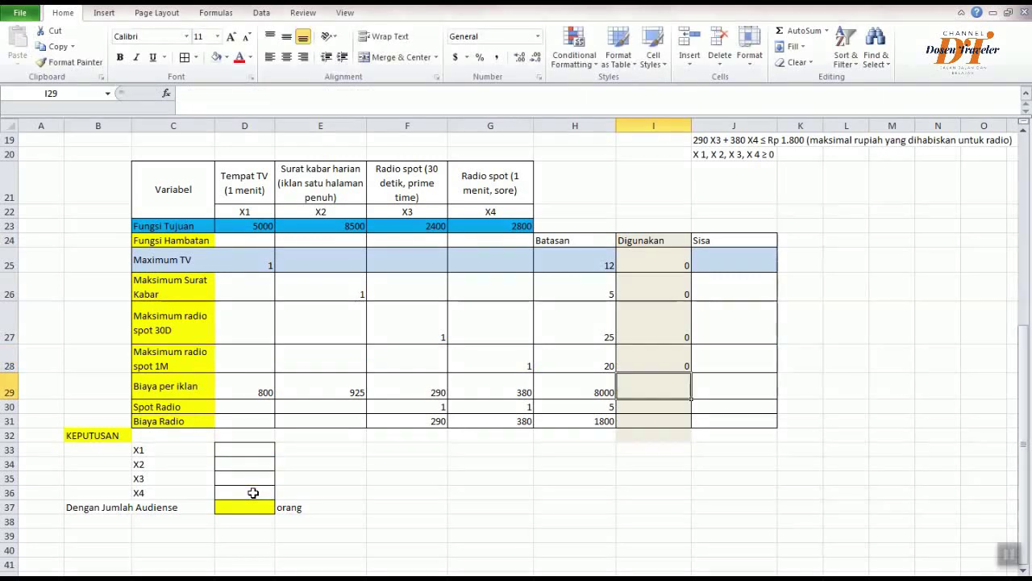
Copy the Maksimum radio spot 1M usage formula from I28 into I29 for Biaya per iklan
left_click(664, 363)
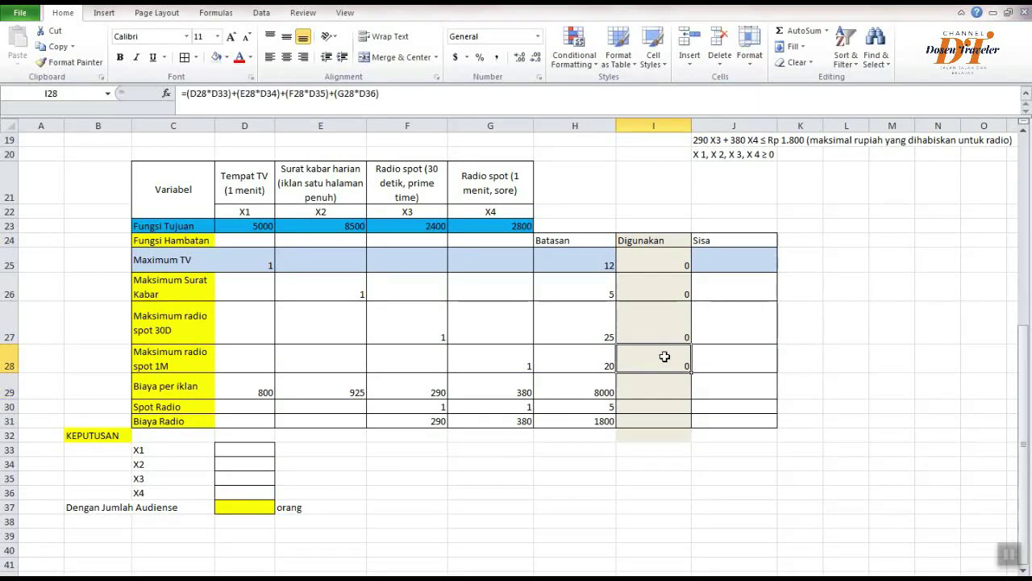
right_click(676, 367)
left_click(699, 129)
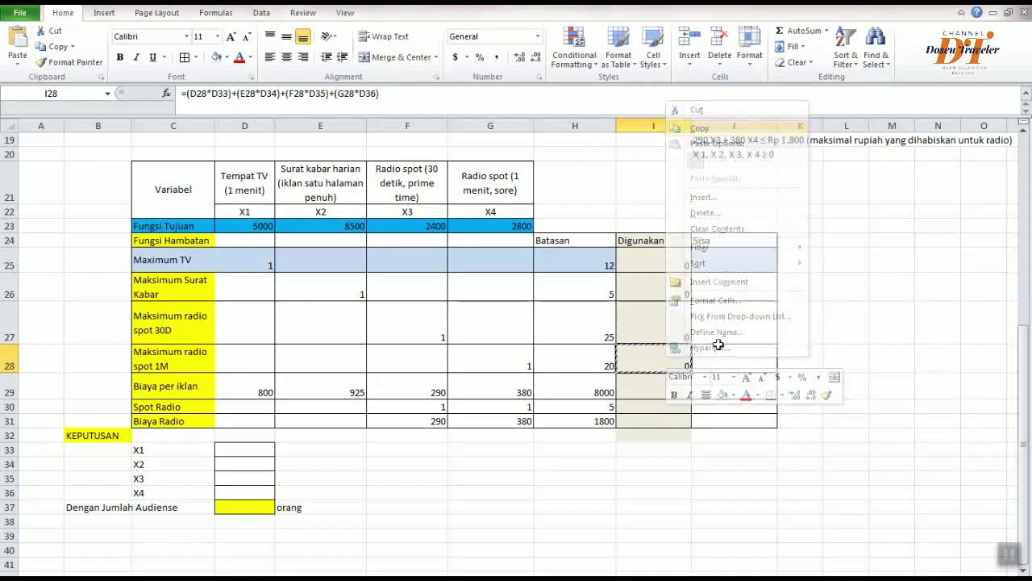
left_click(668, 387)
key("Return")
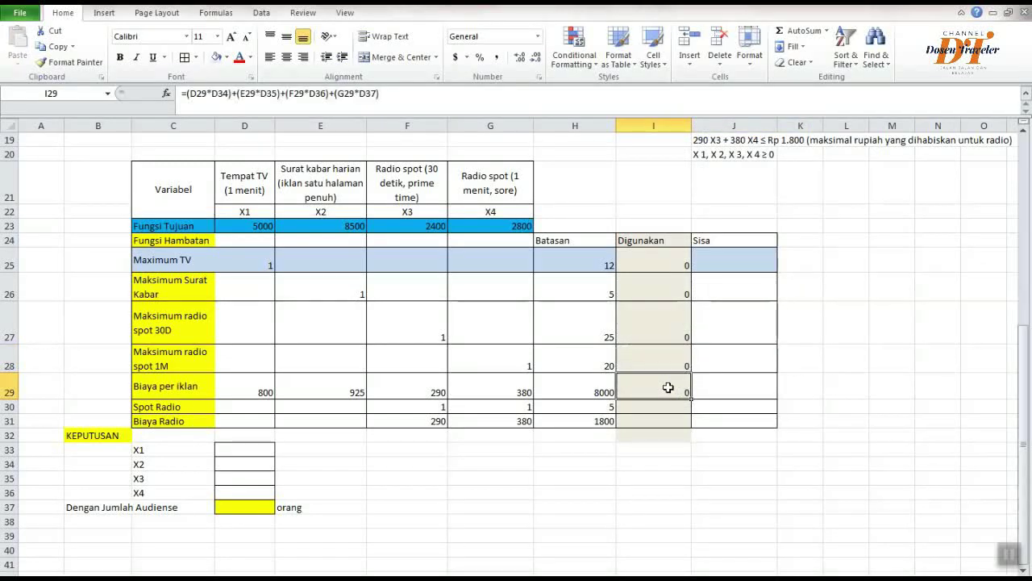
Correct the I29 formula's decision references so it reads =(D29*D33)+(E29*D34)+(F29*D35)+(G29*D36)
key("F2")
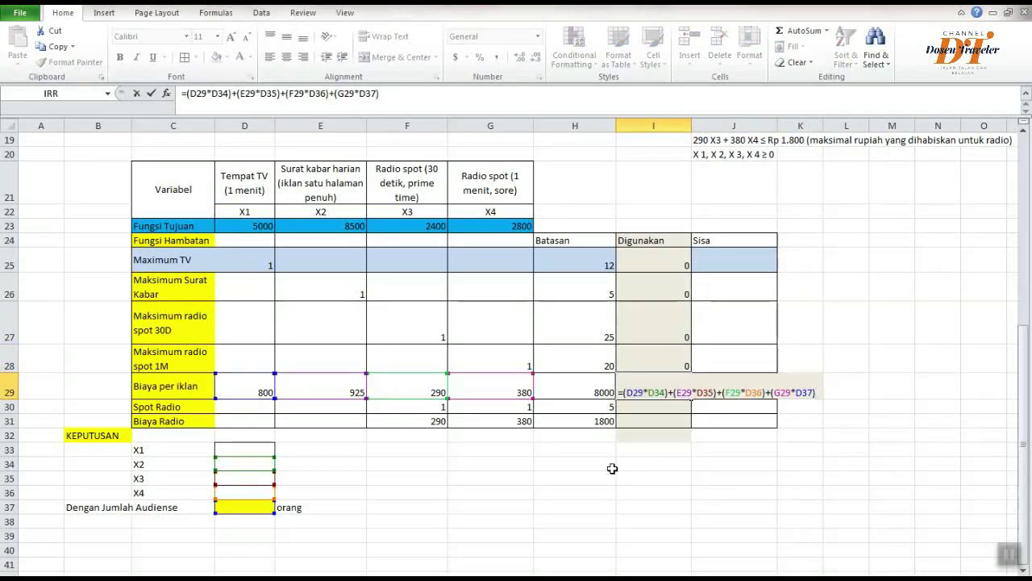
left_click_drag(242, 469, 249, 500)
key("Return")
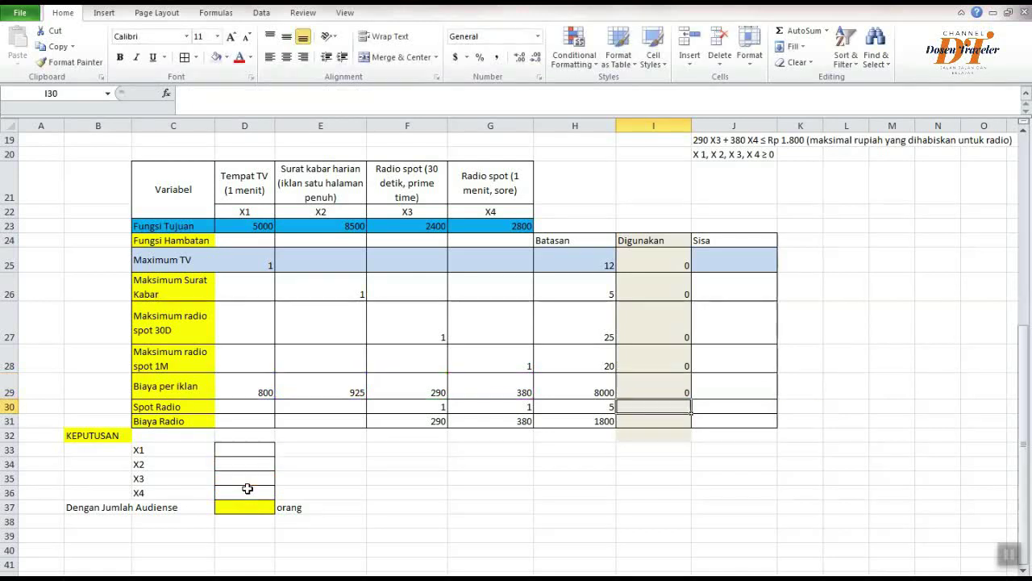
Copy the Biaya per iklan usage formula from I29 into I30 for Spot Radio
left_click(654, 384)
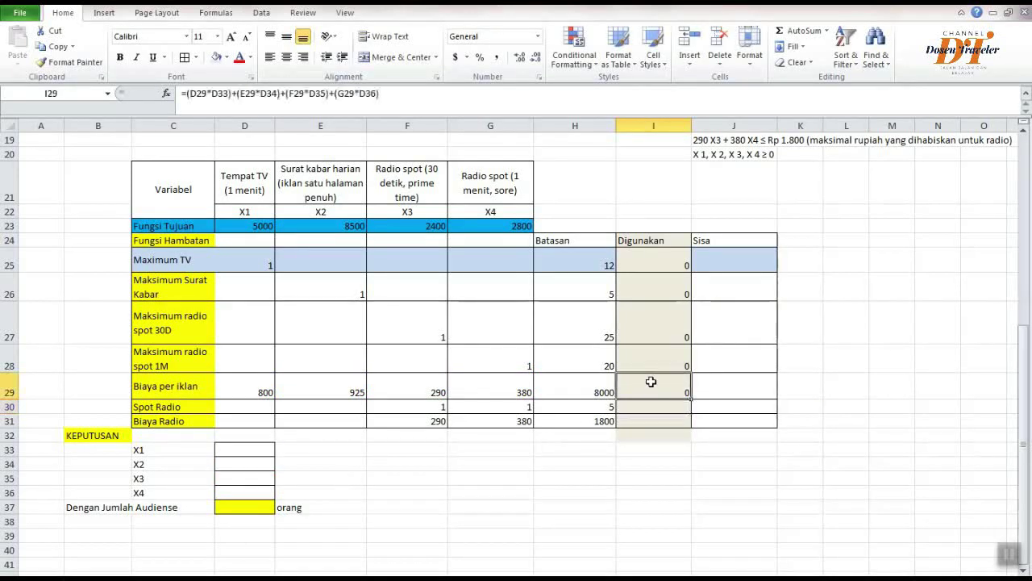
right_click(654, 385)
left_click(686, 153)
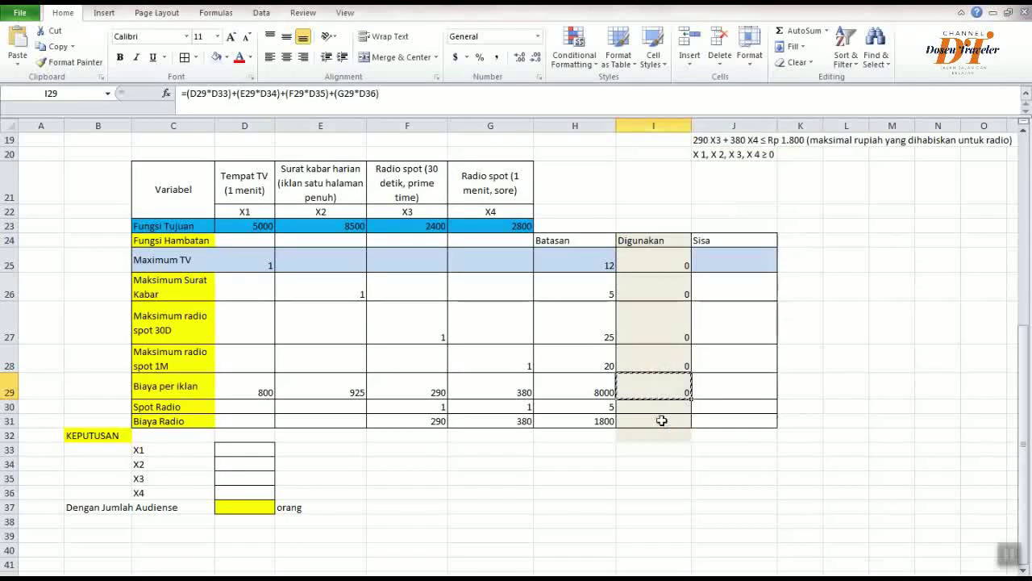
left_click(661, 408)
key("Return")
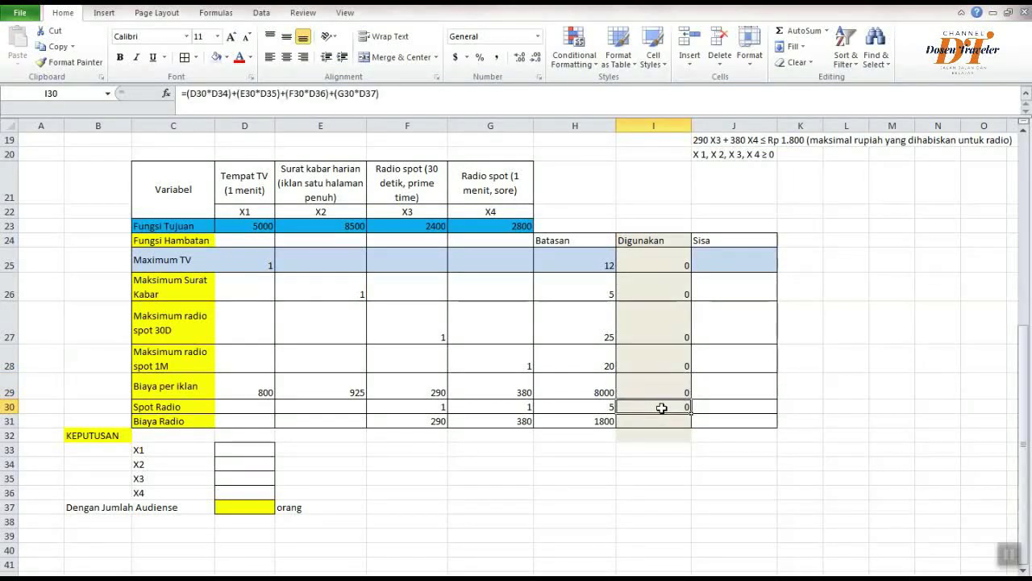
Correct the I30 formula's decision references so it reads =(D30*D33)+(E30*D34)+(F30*D35)+(G30*D36)
double_click(661, 408)
left_click_drag(241, 450, 252, 488)
key("Return")
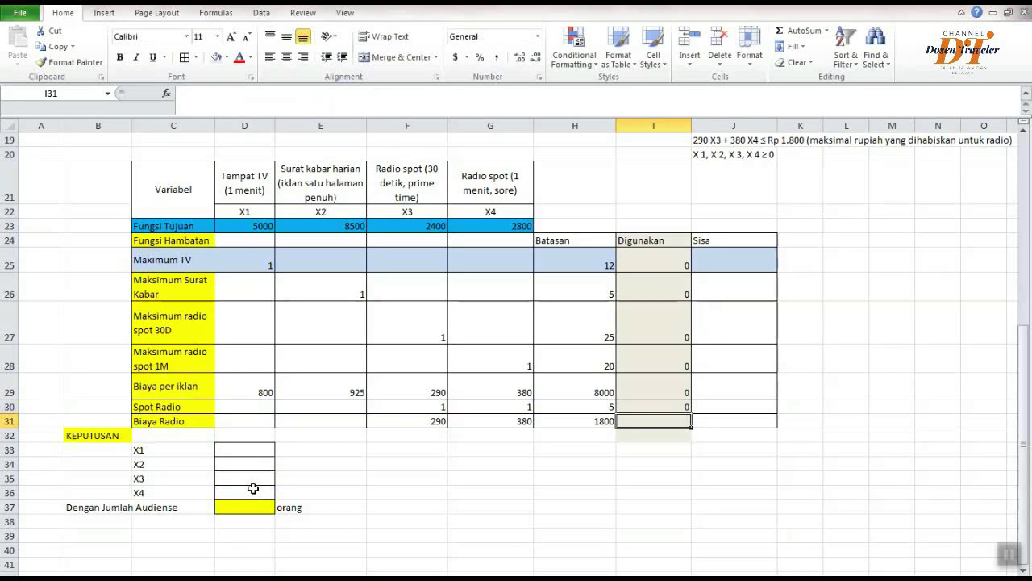
Copy the Spot Radio usage formula from I30 into I31 for Biaya Radio
right_click(654, 406)
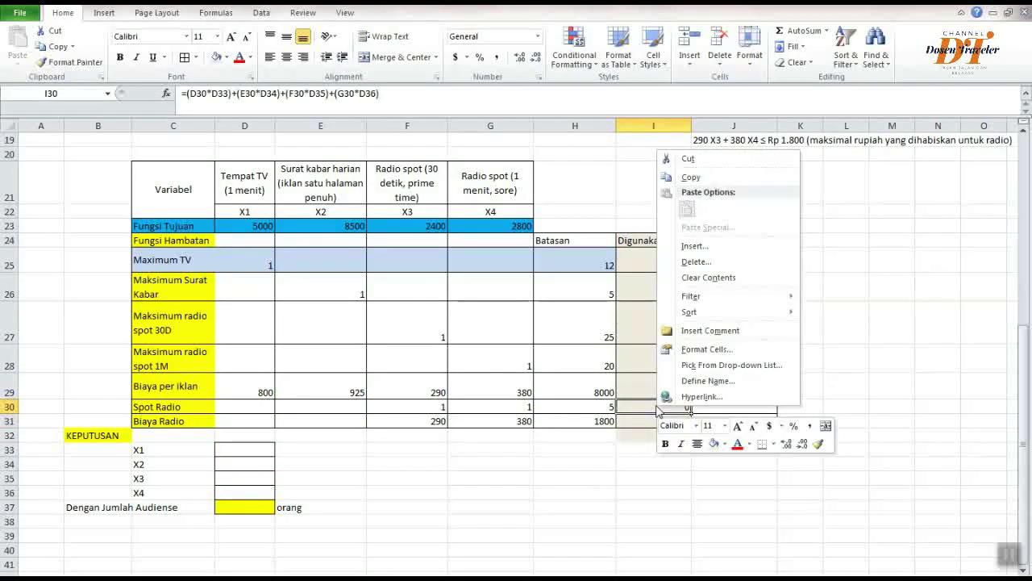
left_click(685, 177)
left_click(664, 421)
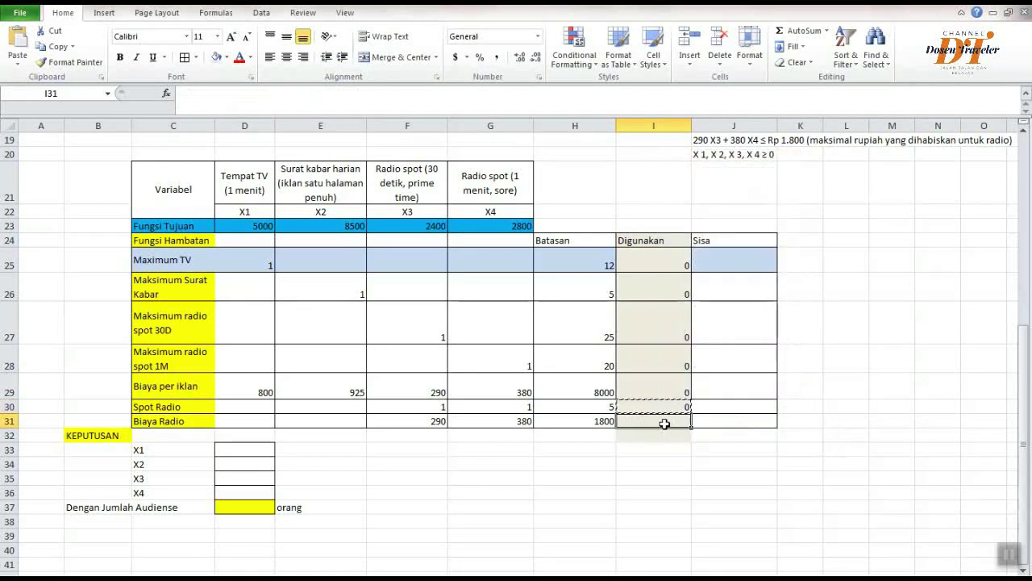
key("Return")
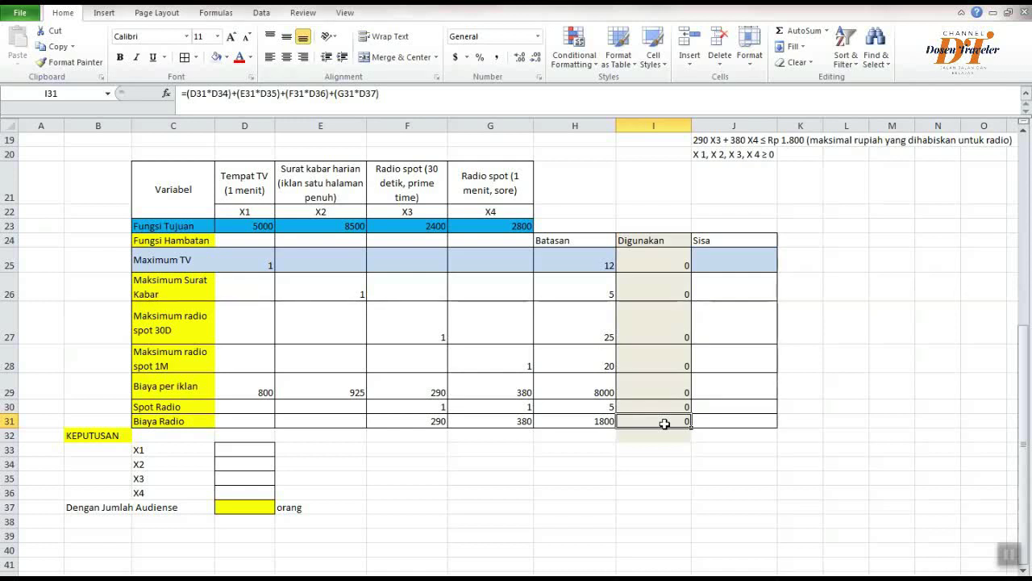
Correct the Biaya Radio formula in I31 so its decision references point to the X1 to X4 cells, starting with D33
double_click(665, 424)
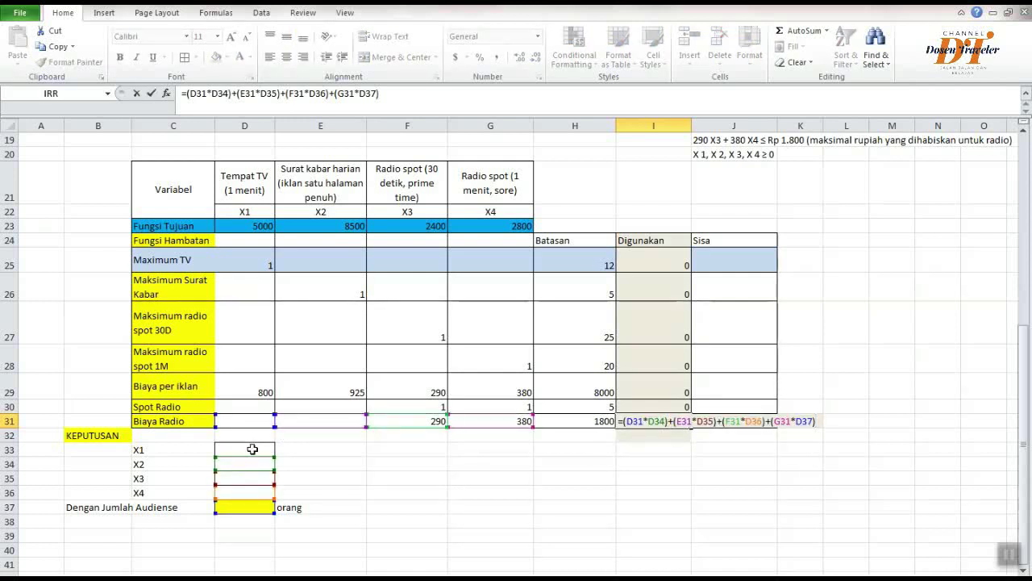
left_click_drag(246, 457, 246, 443)
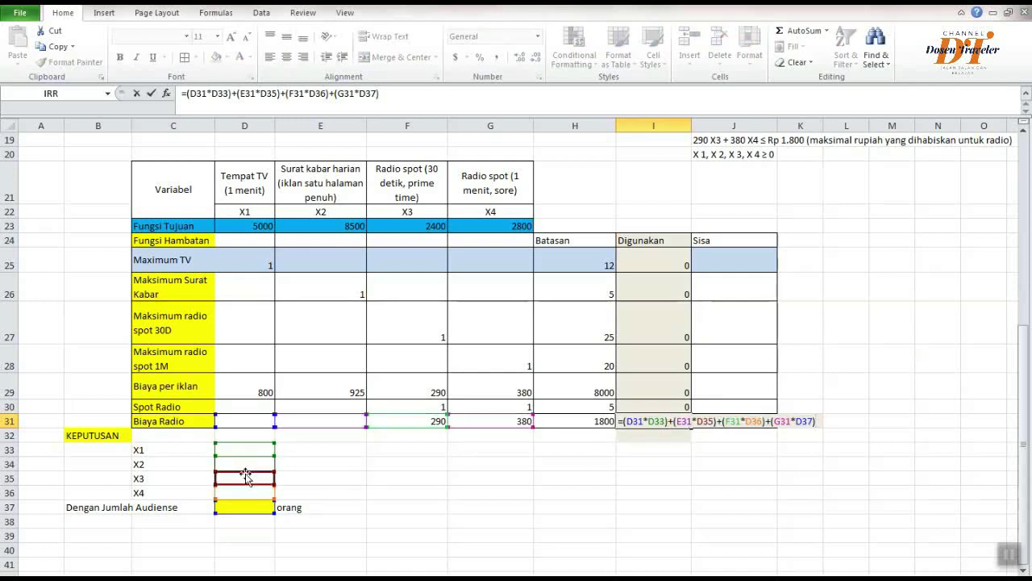
left_click(246, 477)
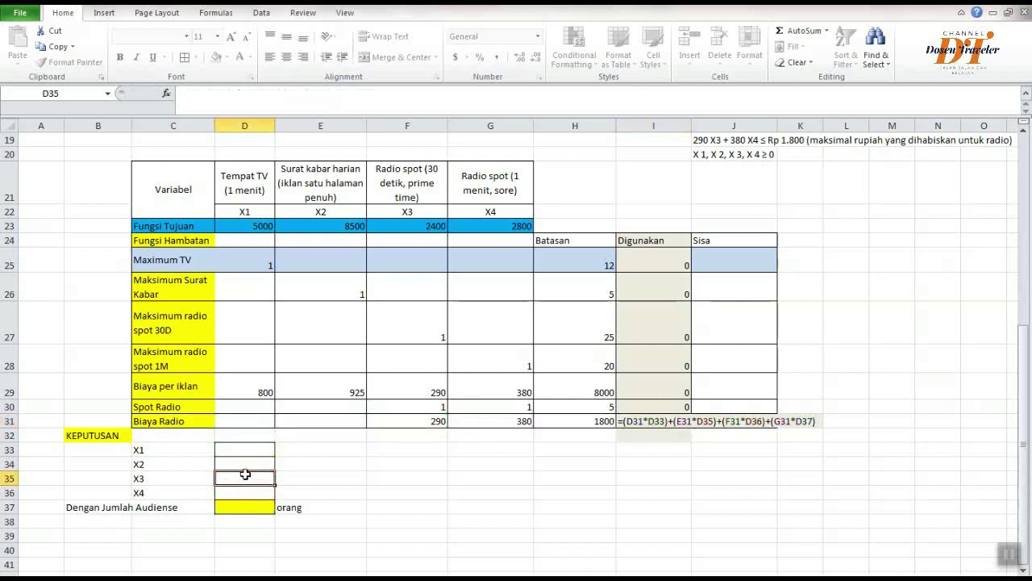
left_click(669, 421)
double_click(669, 422)
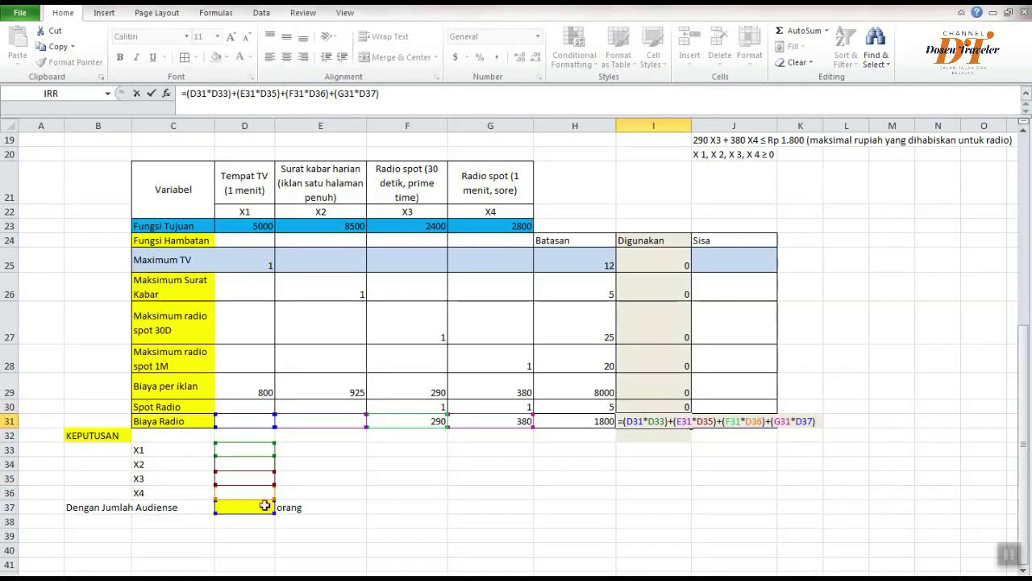
mouse_move(242, 486)
left_mouse_down()
mouse_move(245, 475)
mouse_move(242, 491)
left_mouse_up()
key("Return")
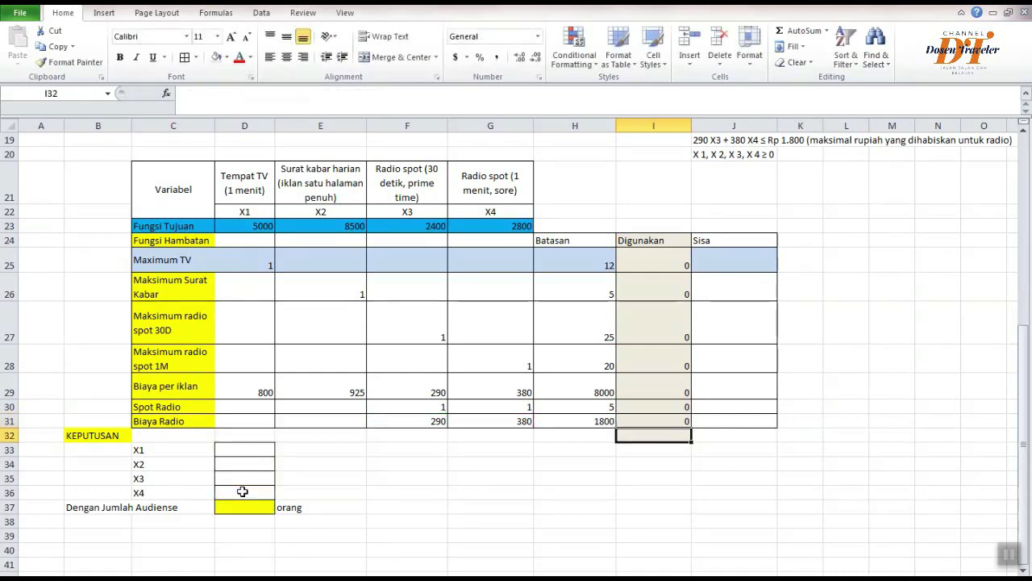
Start the Dengan Jumlah Audiense formula in D37 with the X1 term, =(D23*D33)+
left_click(242, 509)
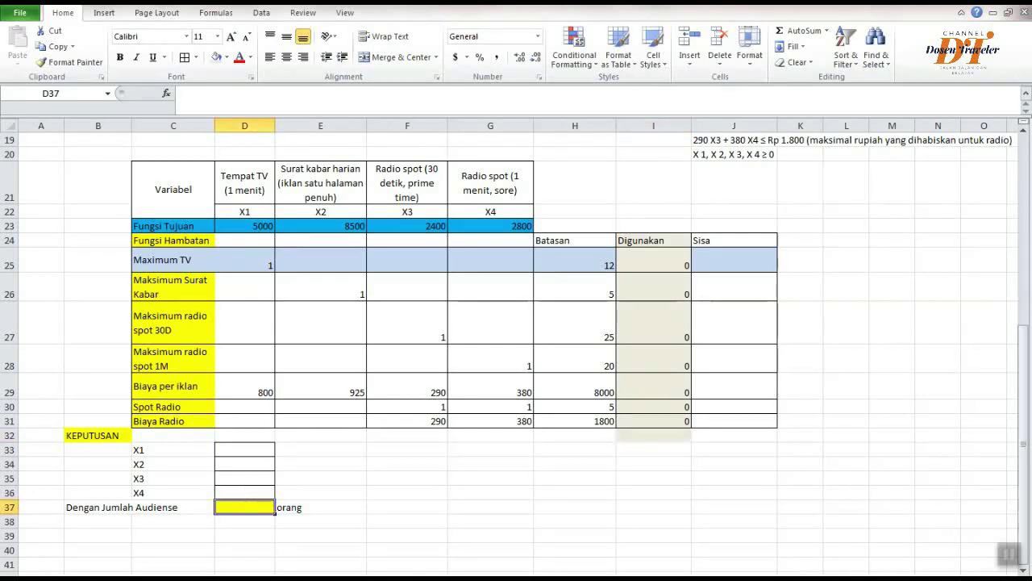
mouse_move(326, 580)
type("=")
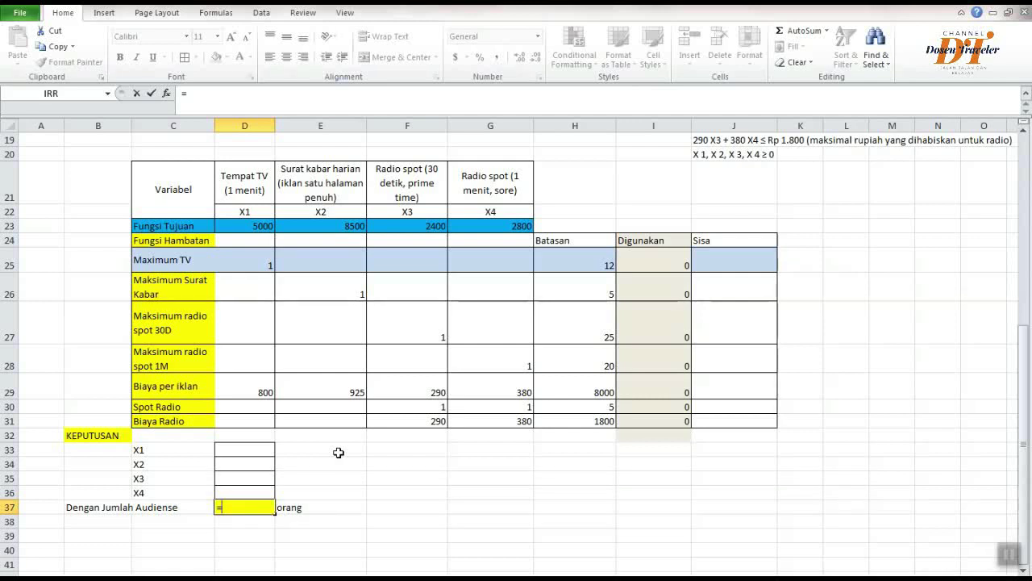
type("(")
left_click(244, 223)
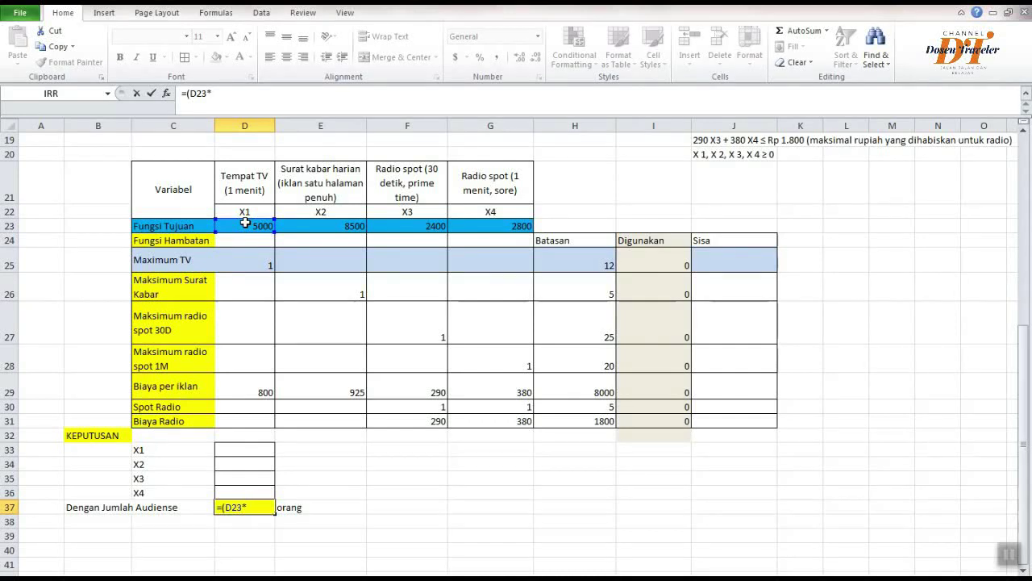
left_click(247, 451)
type(")+")
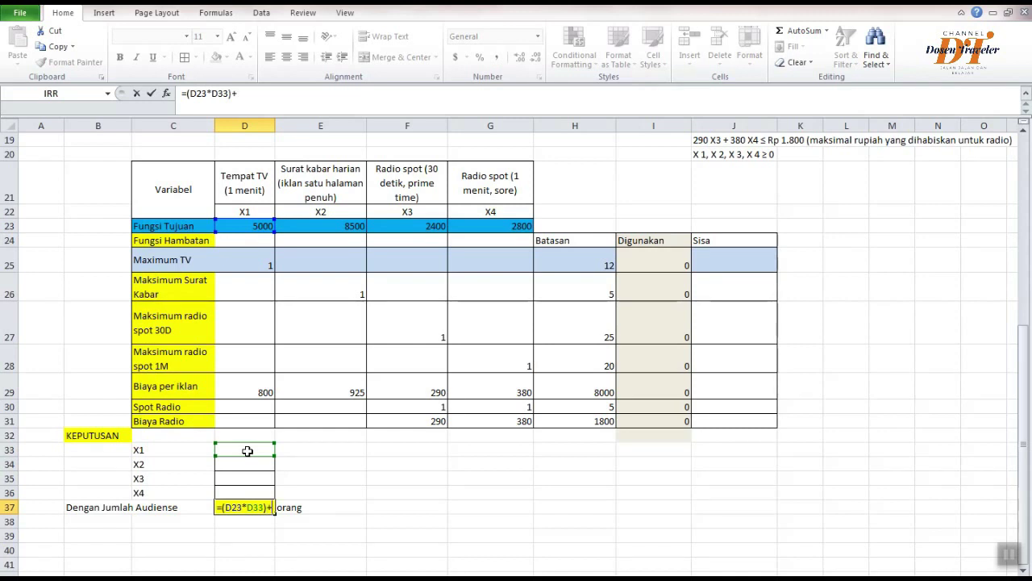
Add the X2 term (E23*D34) to the D37 audience formula and open a parenthesis for the X3 term
left_click(328, 224)
key("BackSpace")
key("BackSpace")
key("BackSpace")
type("(")
left_click(349, 226)
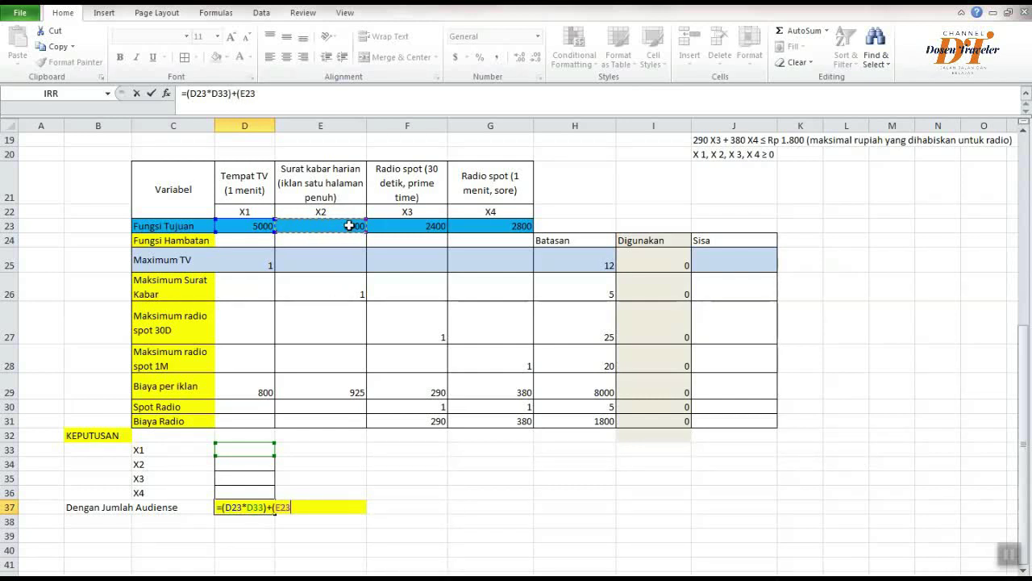
left_click(252, 466)
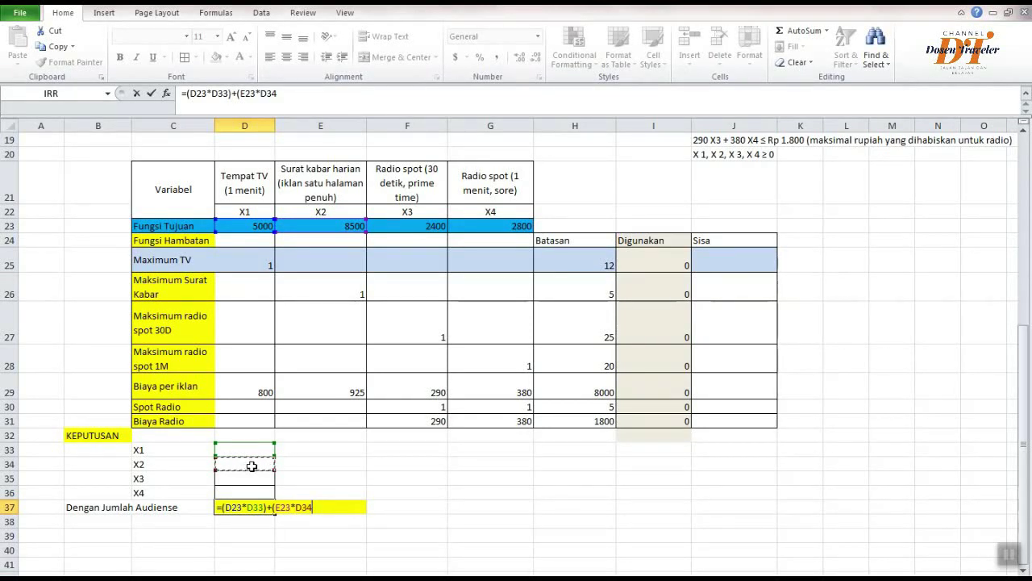
type("_")
key("BackSpace")
key("BackSpace")
type(")+(")
Complete the D37 audience formula with the X3 and X4 terms so it reads =(D23*D33)+(E23*D34)+(F23*D35)+(G23*D36)
left_click(411, 226)
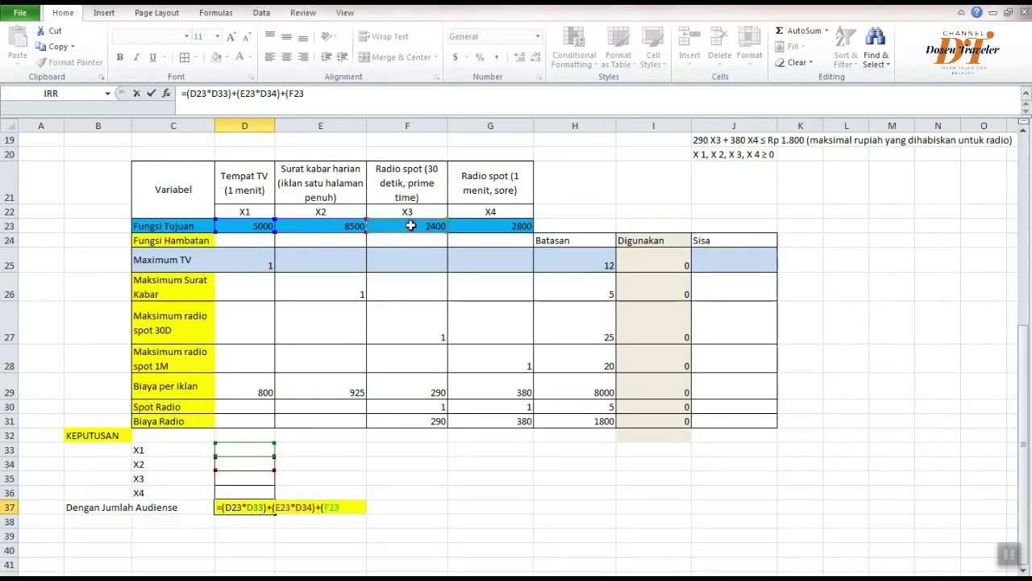
type("*")
left_click(252, 481)
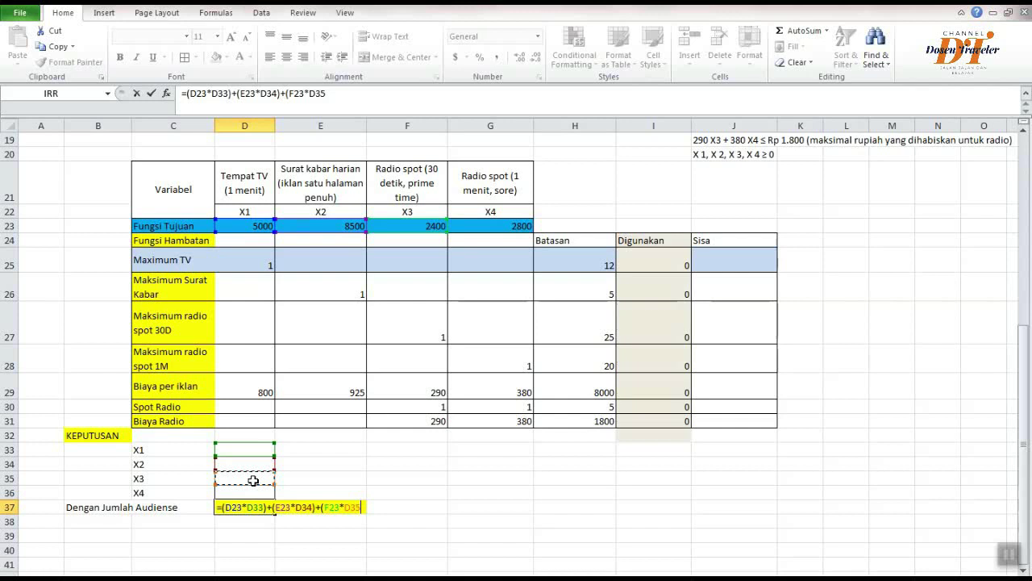
type(")+(")
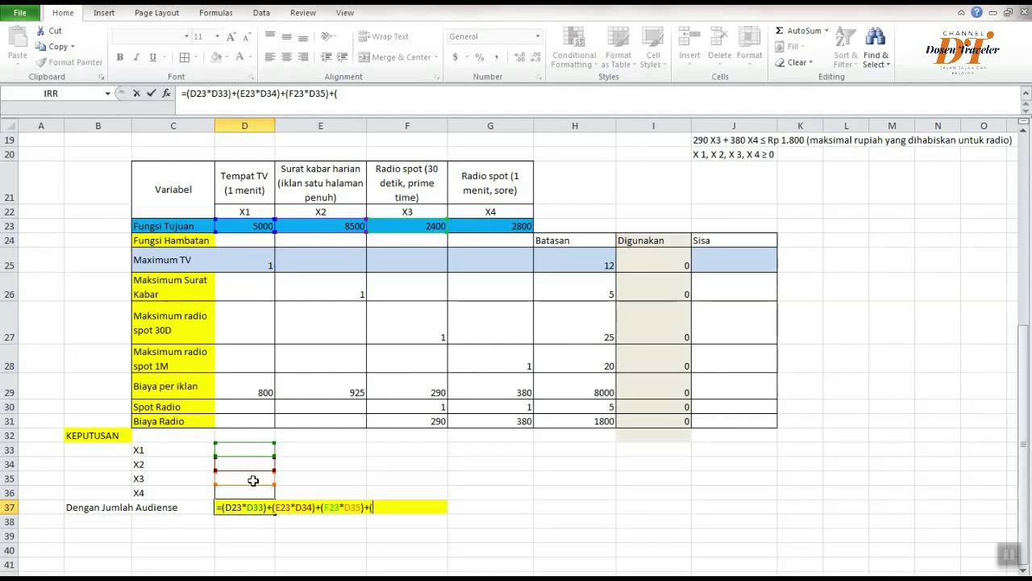
left_click(514, 229)
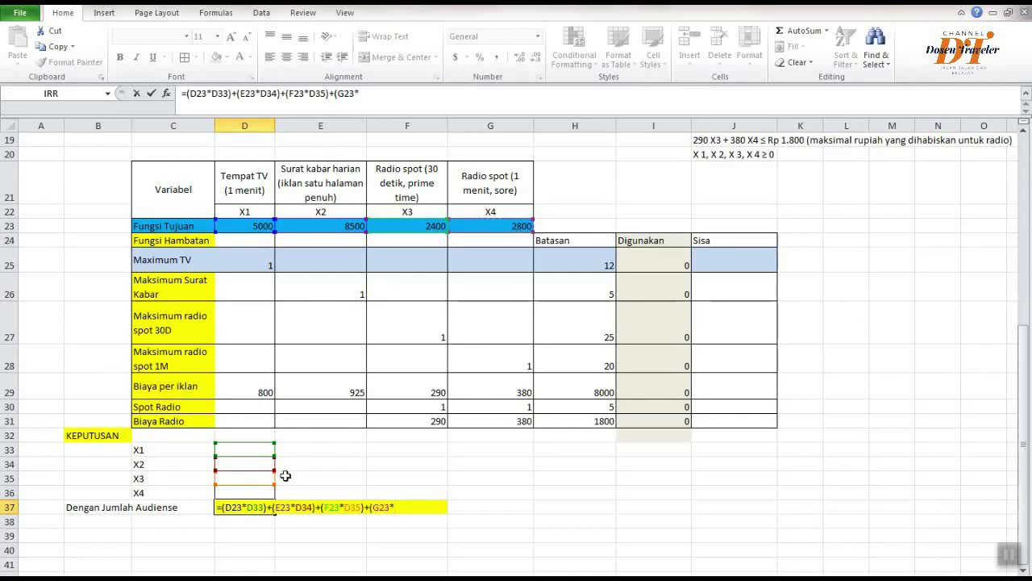
left_click(253, 494)
type(")")
key("Return")
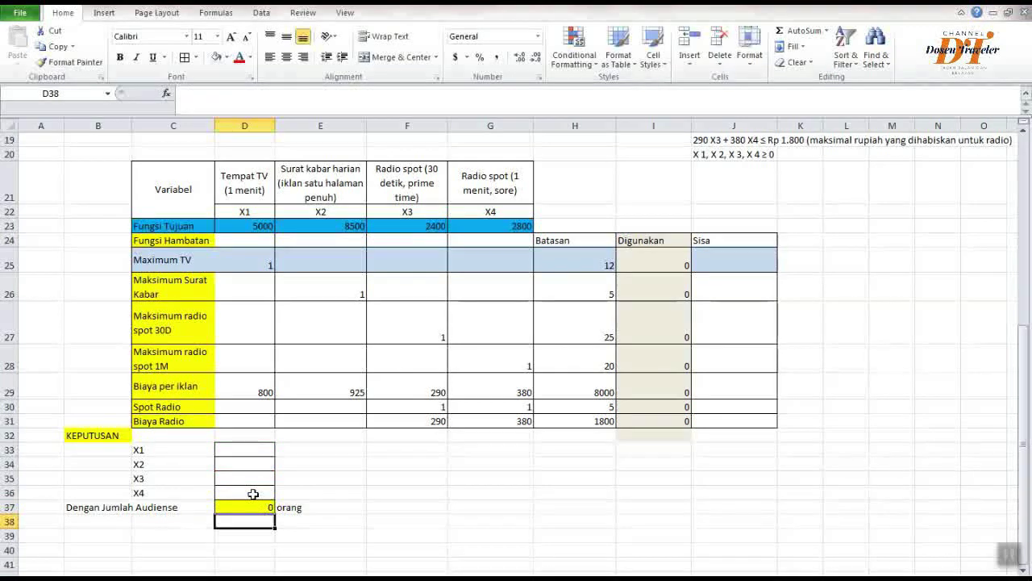
left_click(244, 508)
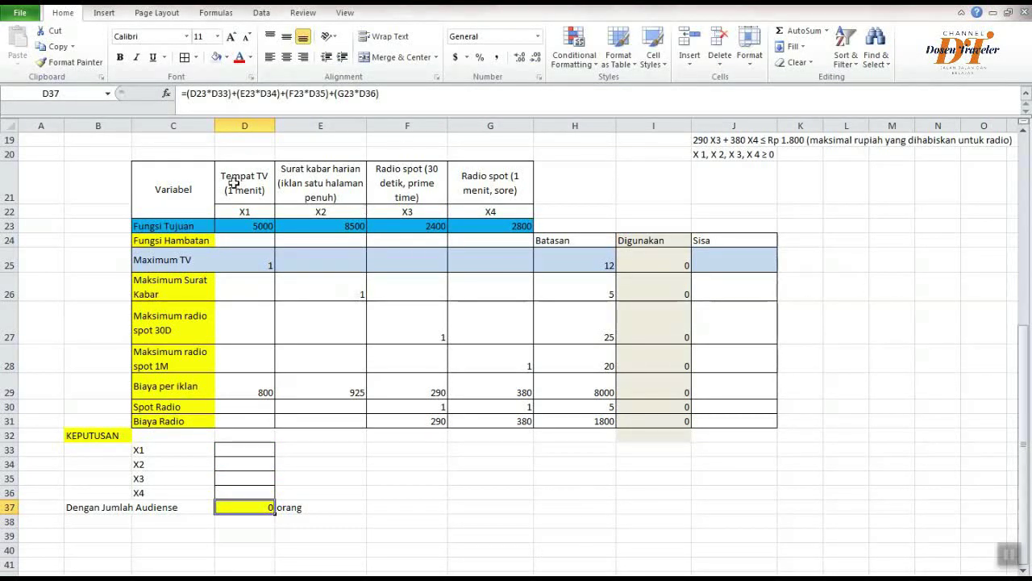
Enter the Sisa formula =H25-I25 for the Maximum TV row in J25
left_click(714, 262)
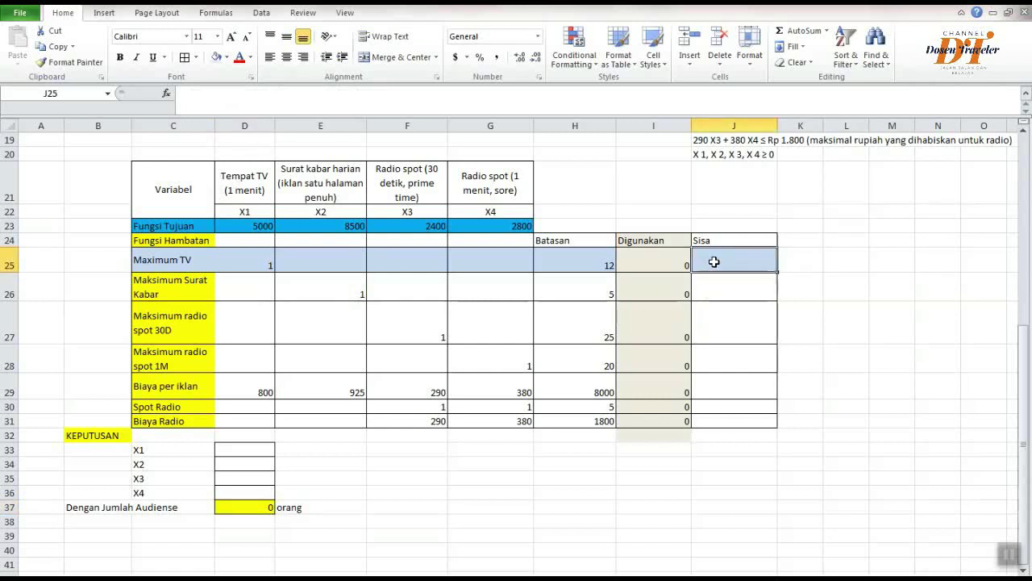
double_click(714, 262)
type("=")
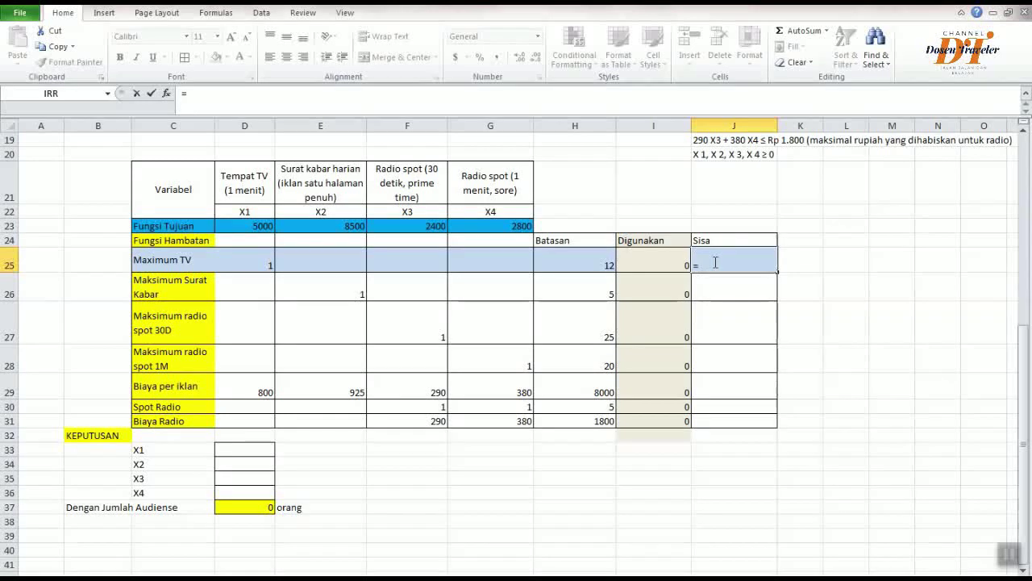
left_click(594, 259)
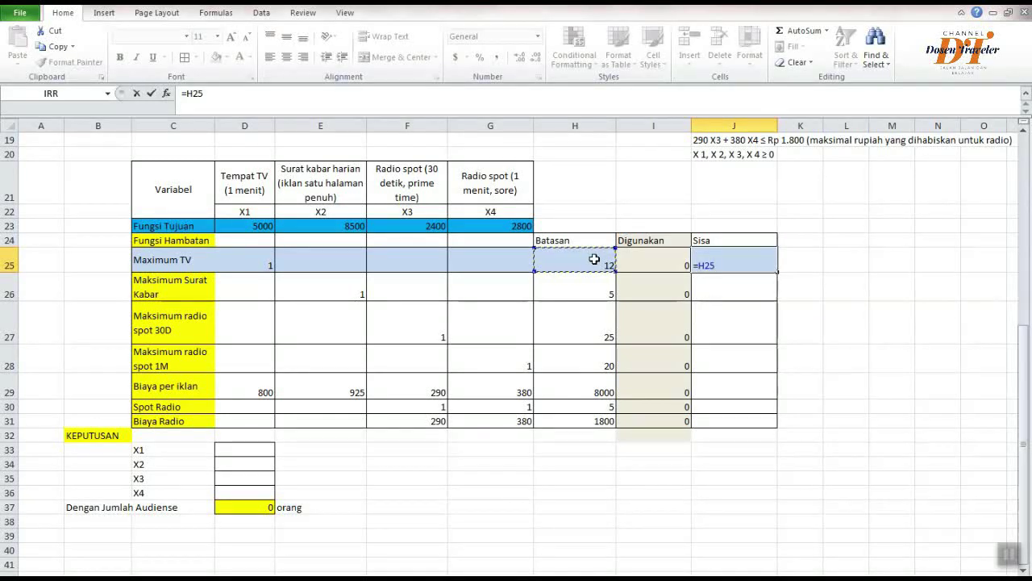
type("-")
left_click(662, 266)
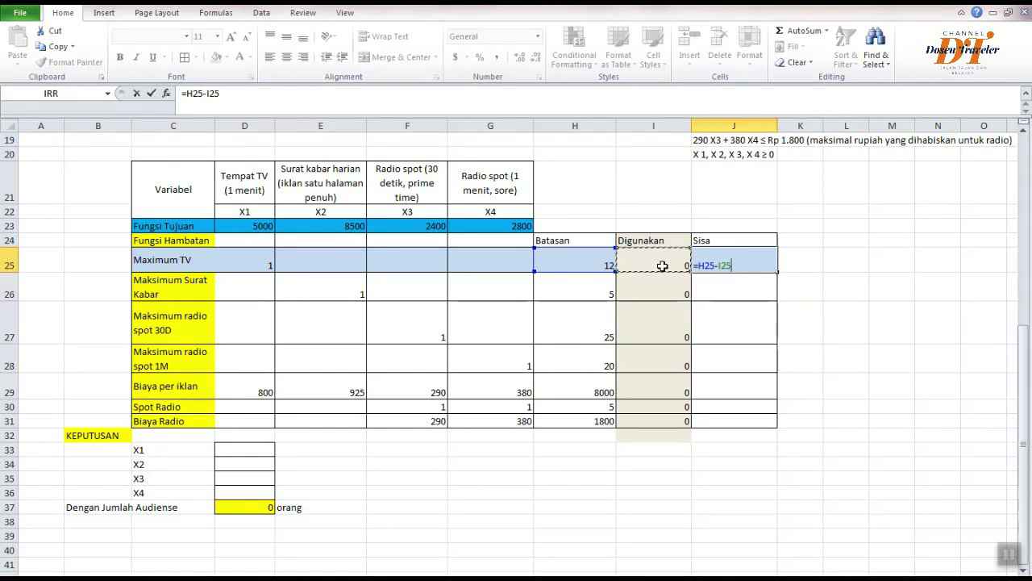
key("Return")
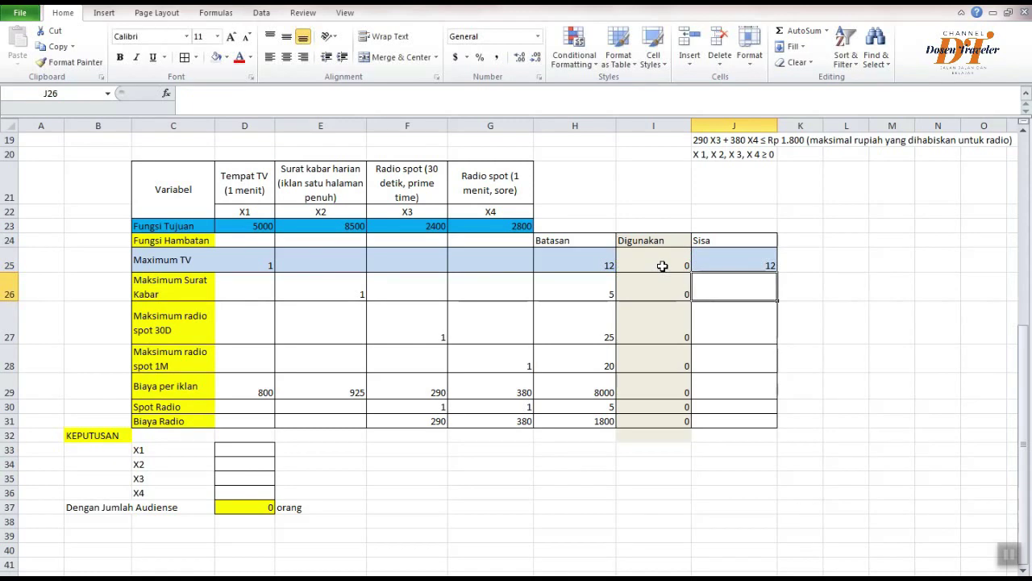
Copy the J25 Sisa formula down through the Biaya Radio row in J31
left_click(722, 262)
left_click_drag(777, 271, 783, 429)
left_click(855, 429)
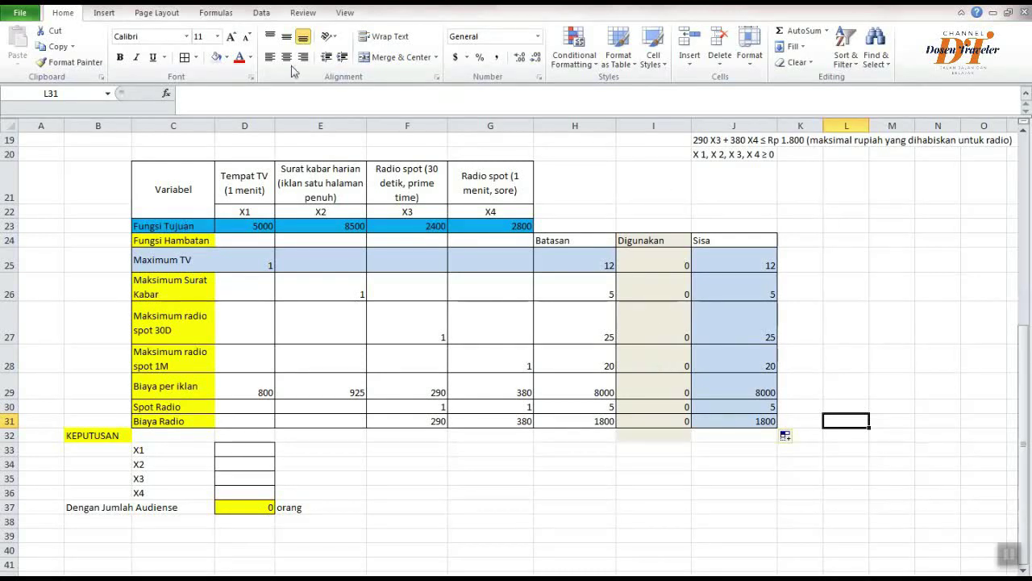
Set up Solver to maximize the audience total in D37 by changing the decision cells D33:D36
left_click(262, 13)
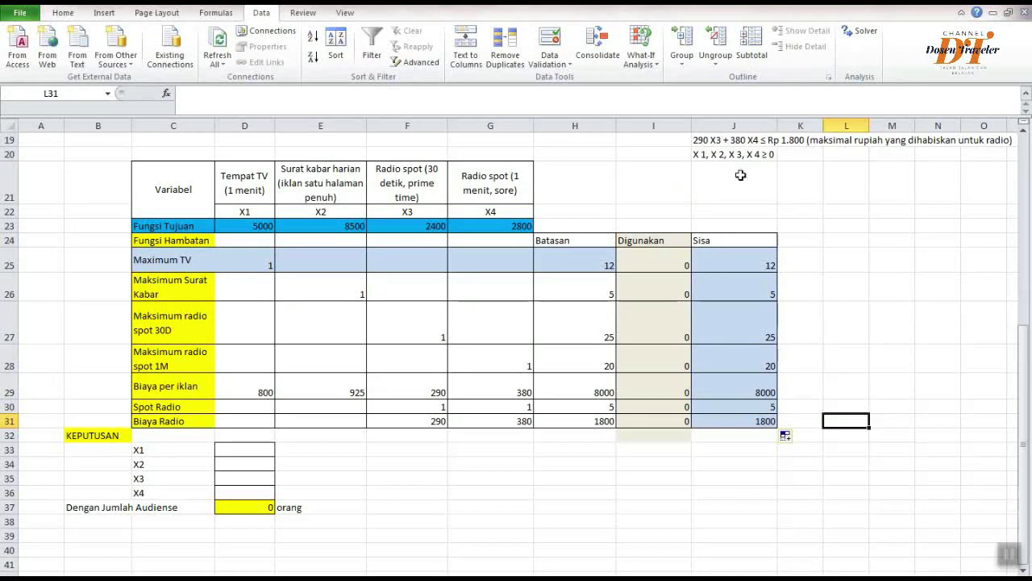
left_click(256, 508)
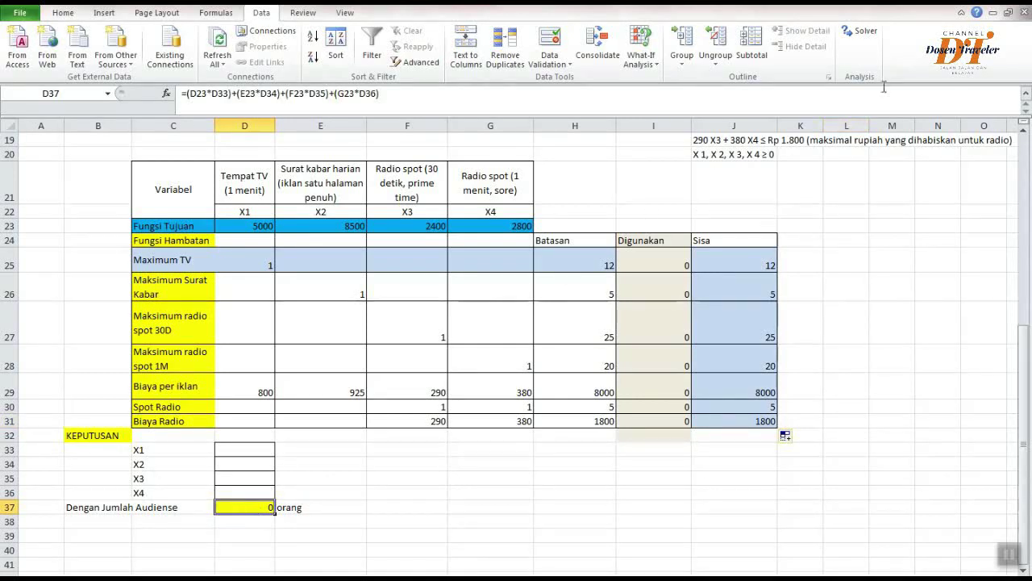
left_click(866, 34)
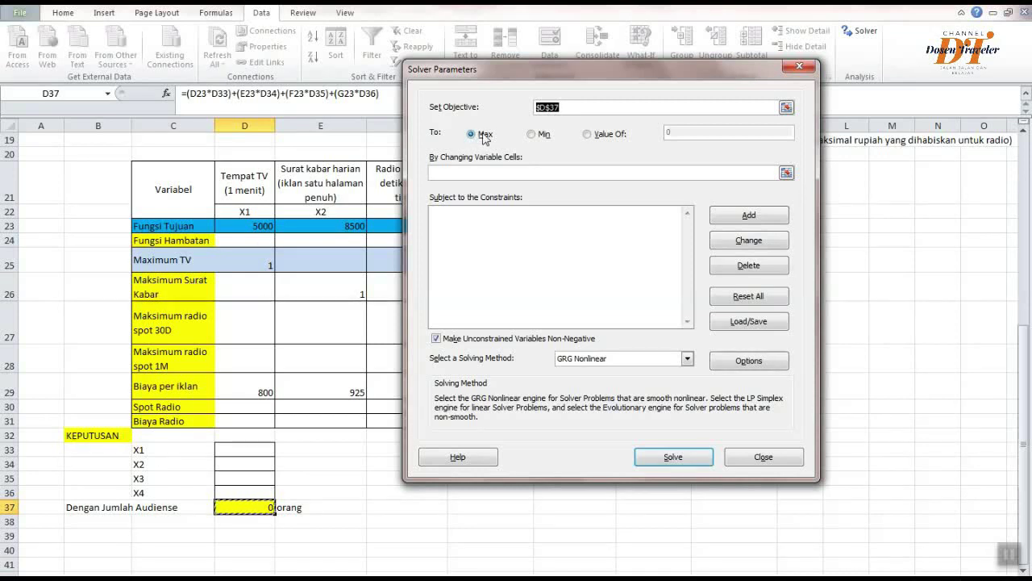
left_click(516, 171)
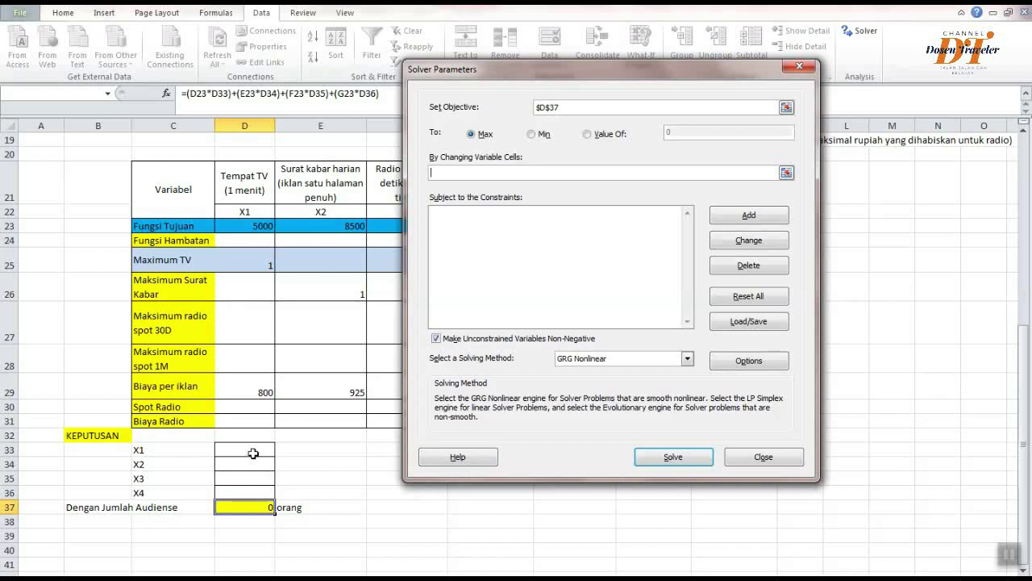
left_click_drag(253, 450, 259, 491)
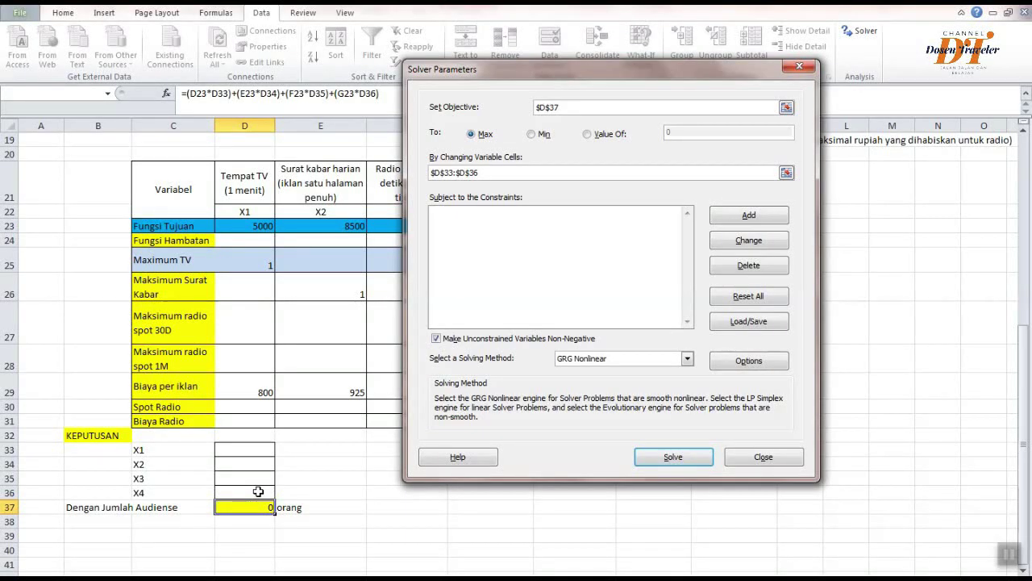
left_click(570, 228)
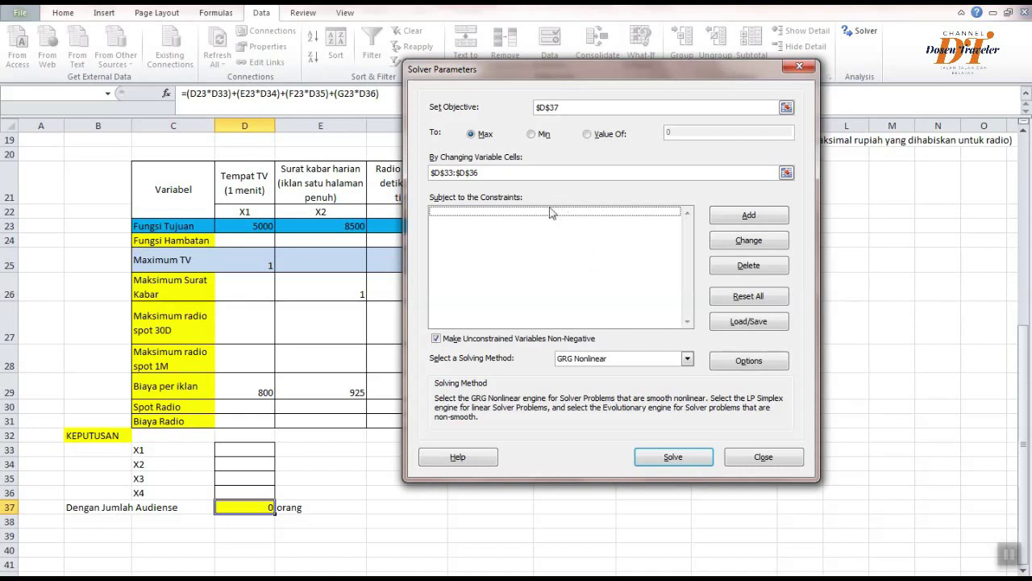
Add the Maximum TV constraint I25 <= H25 to the Solver model, moving the dialogs clear of the table
left_click_drag(520, 71, 486, 330)
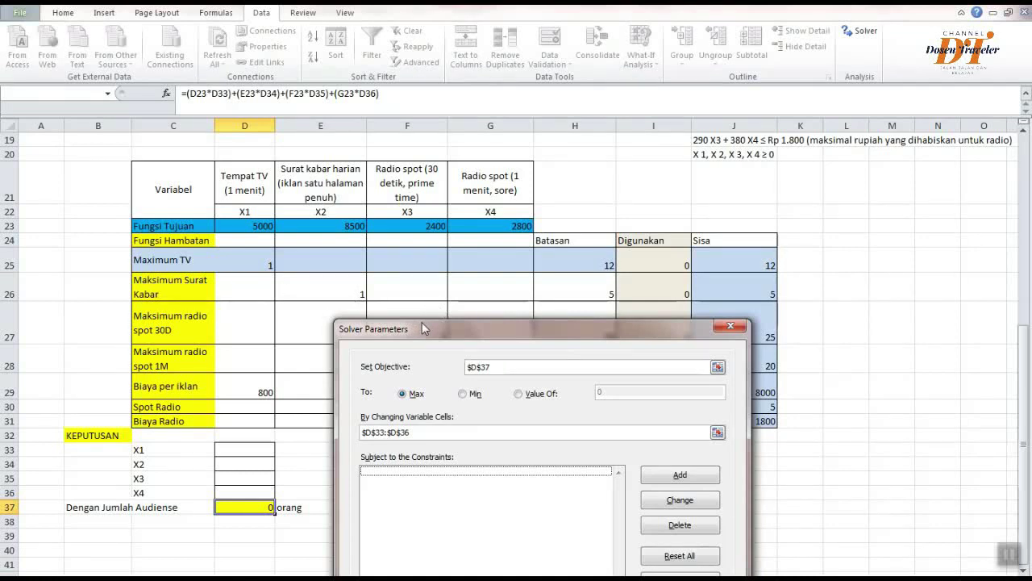
left_click(692, 476)
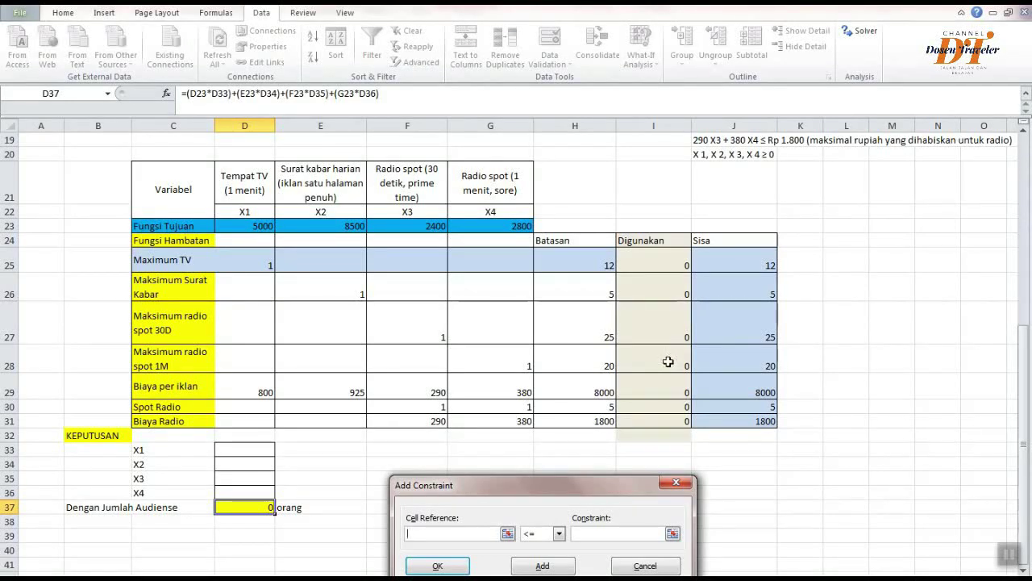
left_click(657, 261)
left_click(579, 533)
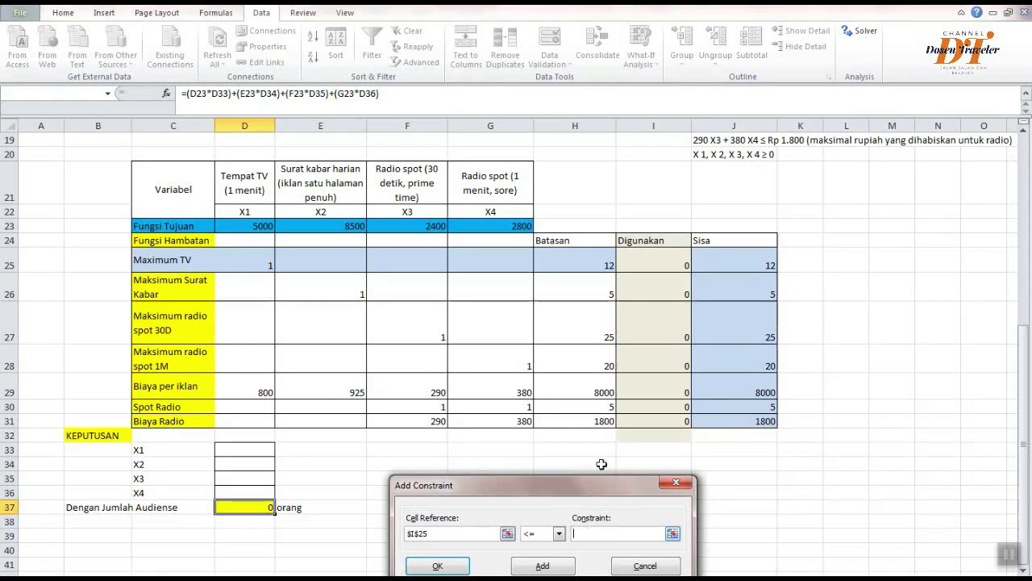
left_click(570, 261)
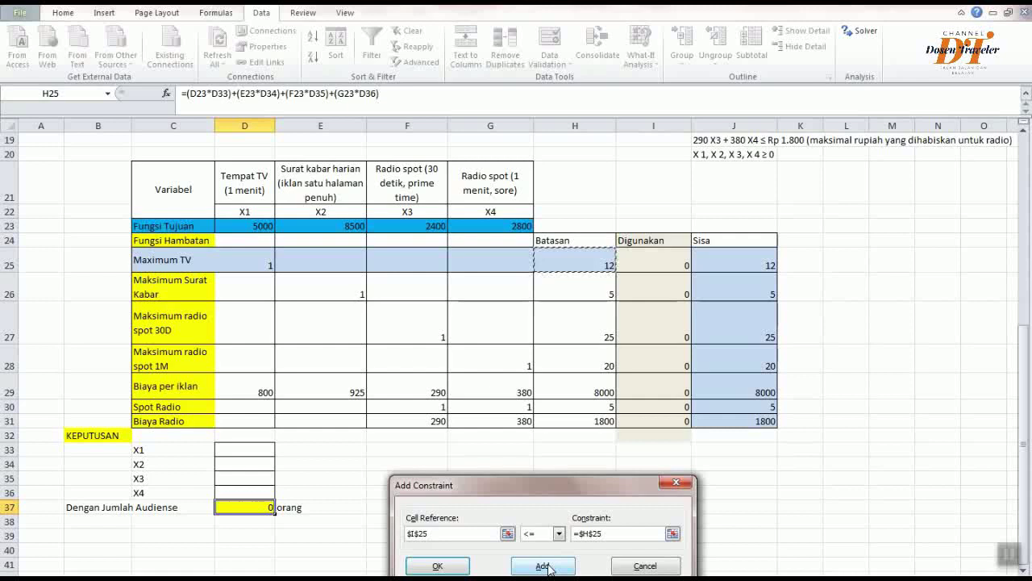
left_click_drag(585, 486, 599, 446)
left_click(561, 530)
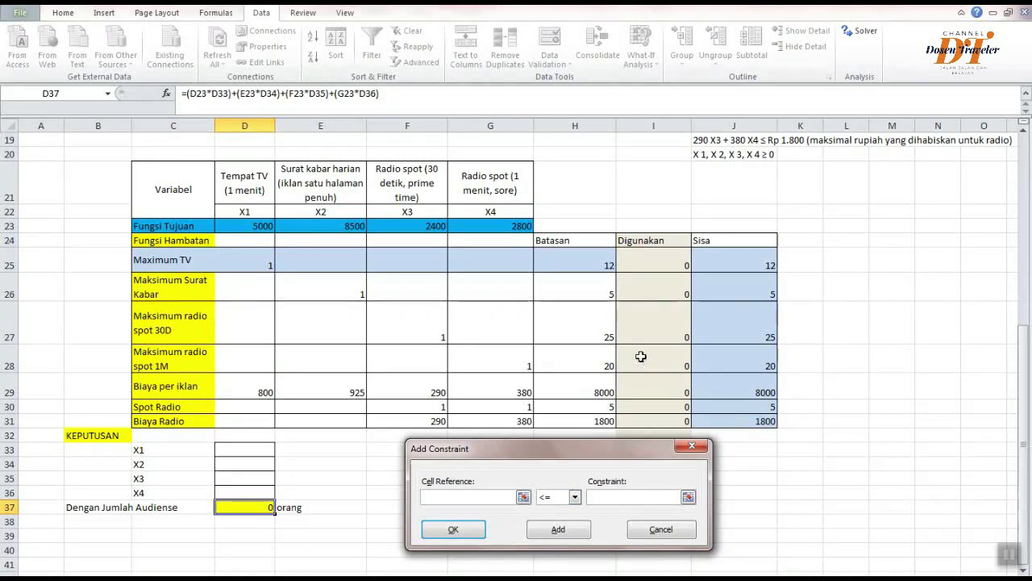
Add the Maksimum Surat Kabar constraint I26 <= H26 to the Solver model
left_click(645, 290)
left_click(617, 495)
left_click(594, 295)
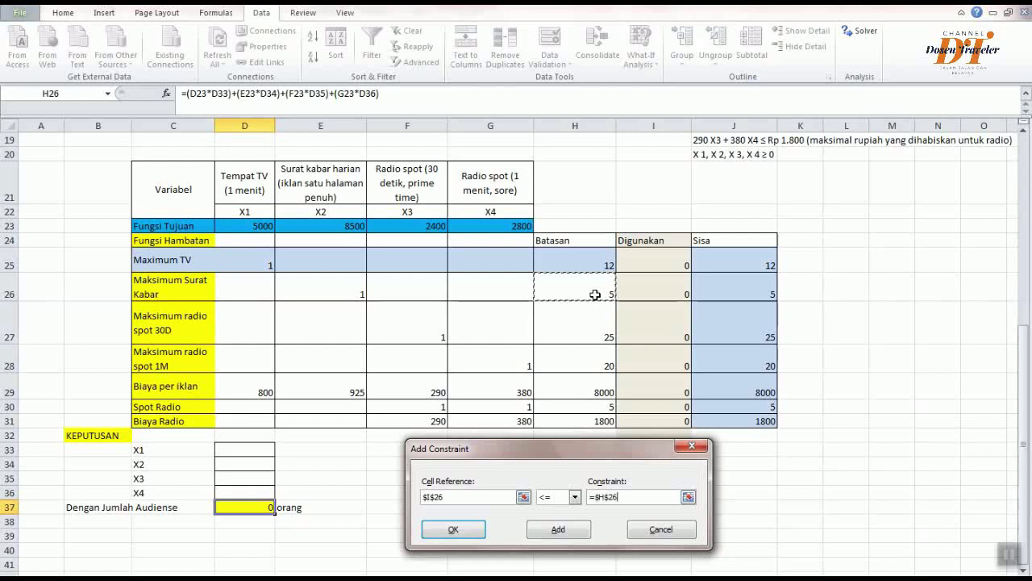
left_click(559, 529)
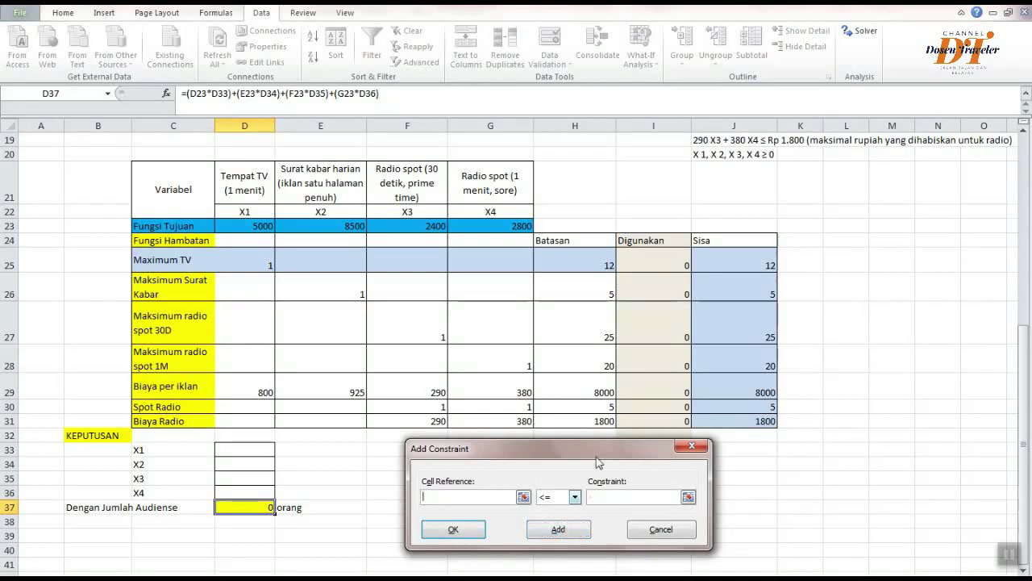
Add the Maksimum radio spot 30D constraint I27 <= H27 to the Solver model
left_click(653, 329)
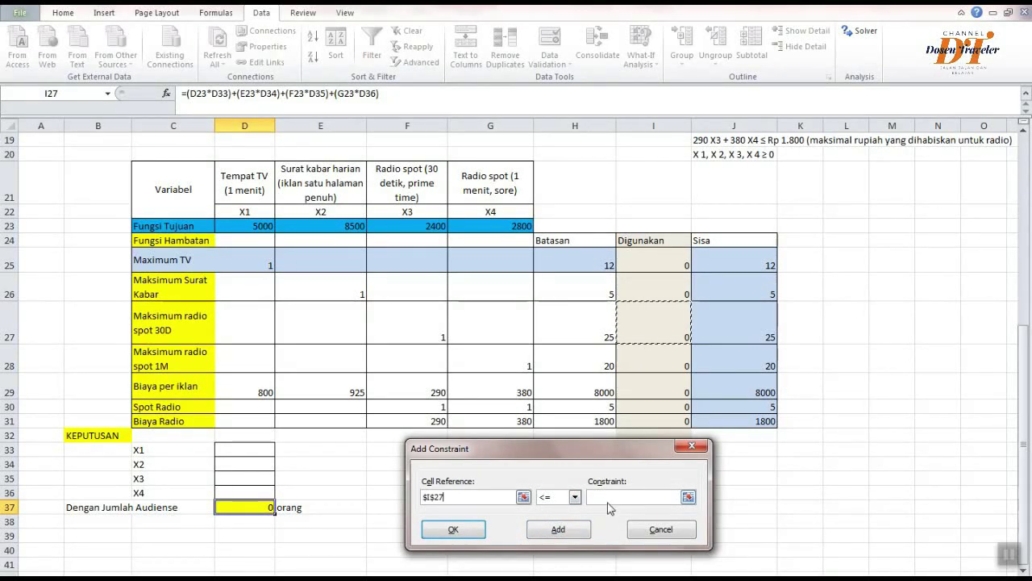
left_click(614, 496)
left_click(575, 327)
left_click(574, 535)
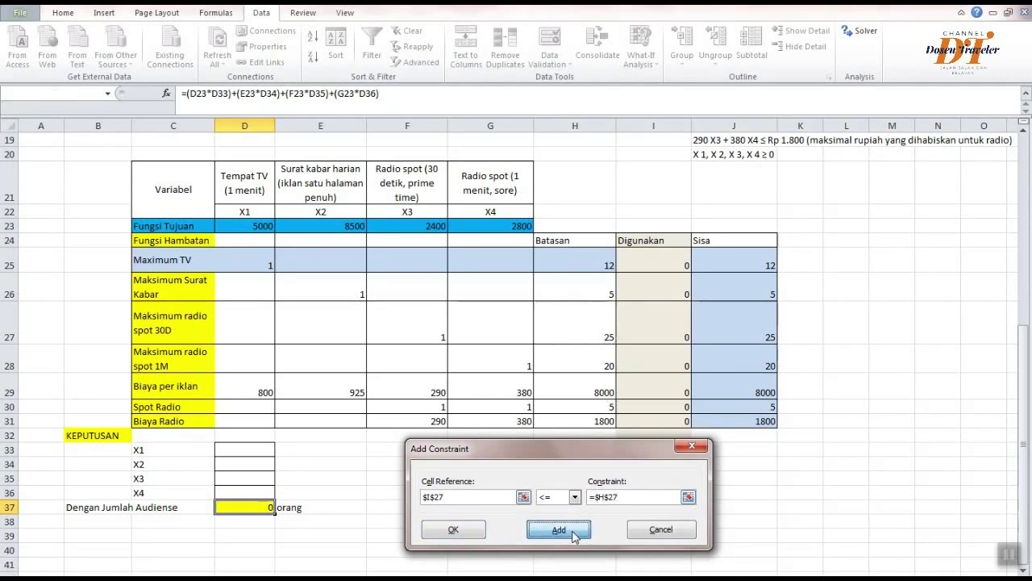
Add the Maksimum radio spot 1M constraint I28 <= H28 to the Solver model
left_click(659, 362)
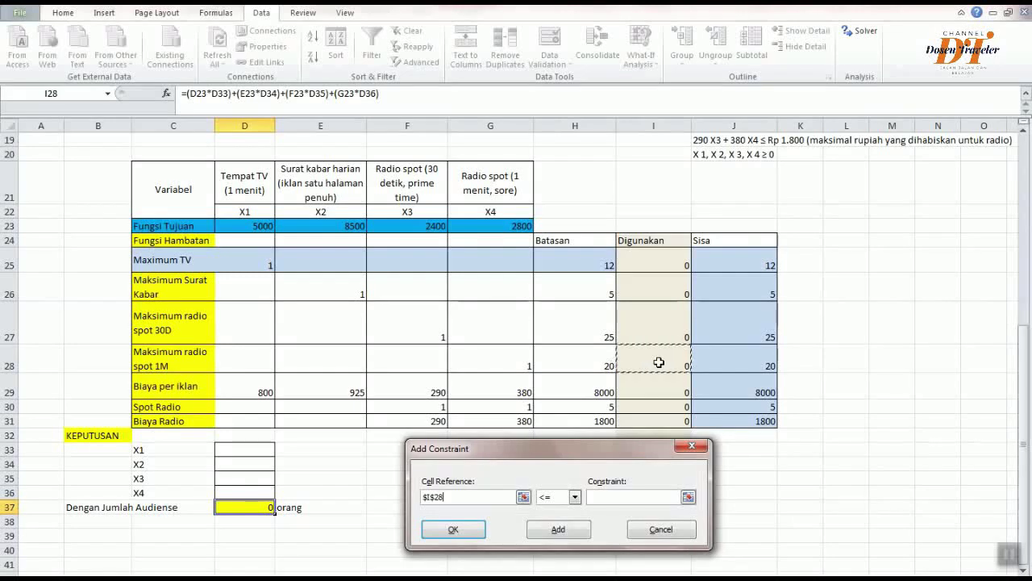
left_click(611, 497)
left_click(580, 357)
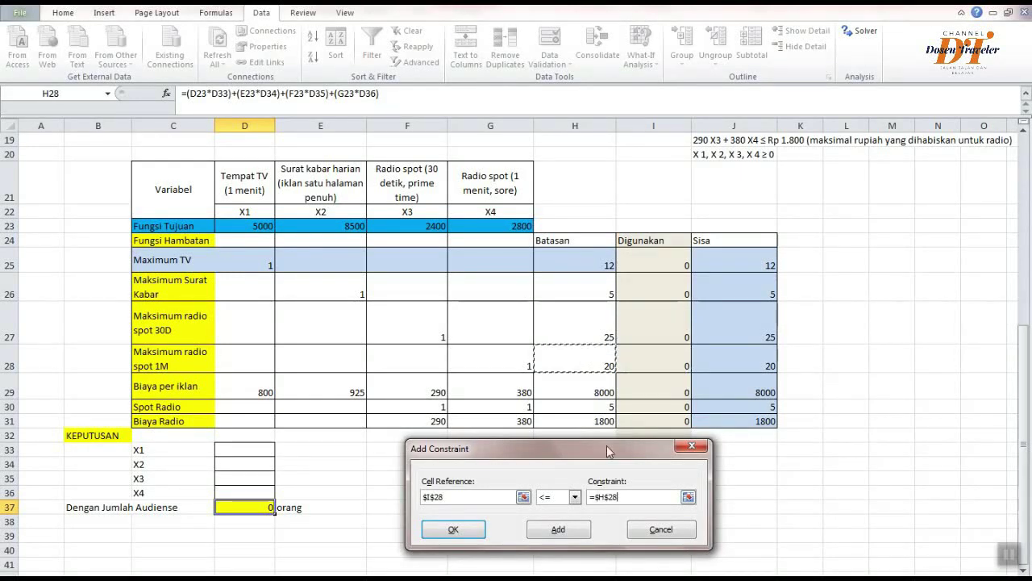
left_click(569, 531)
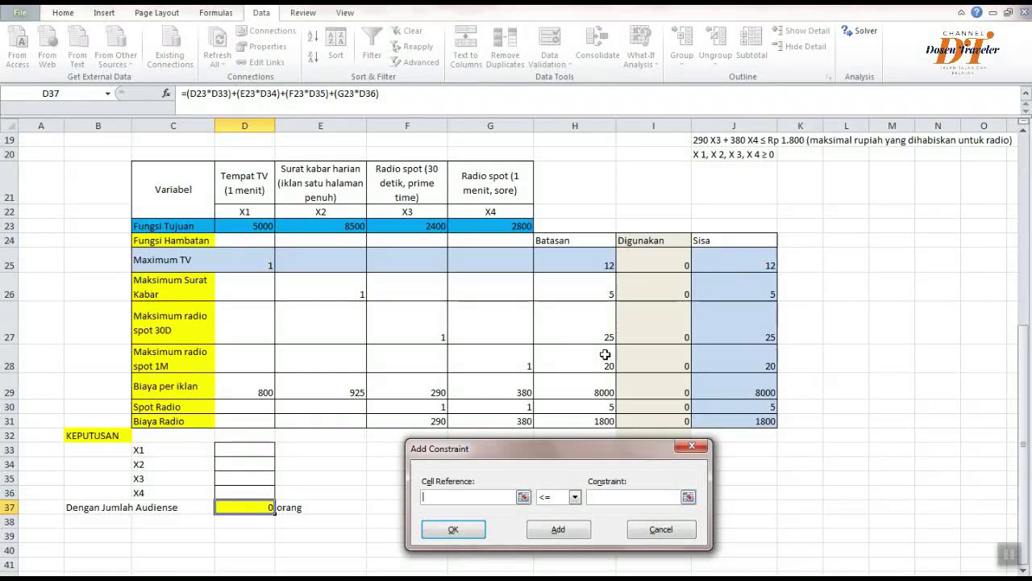
Add the Biaya per iklan constraint I29 <= H29 to the Solver model
left_click(642, 395)
left_click(601, 497)
left_click(588, 393)
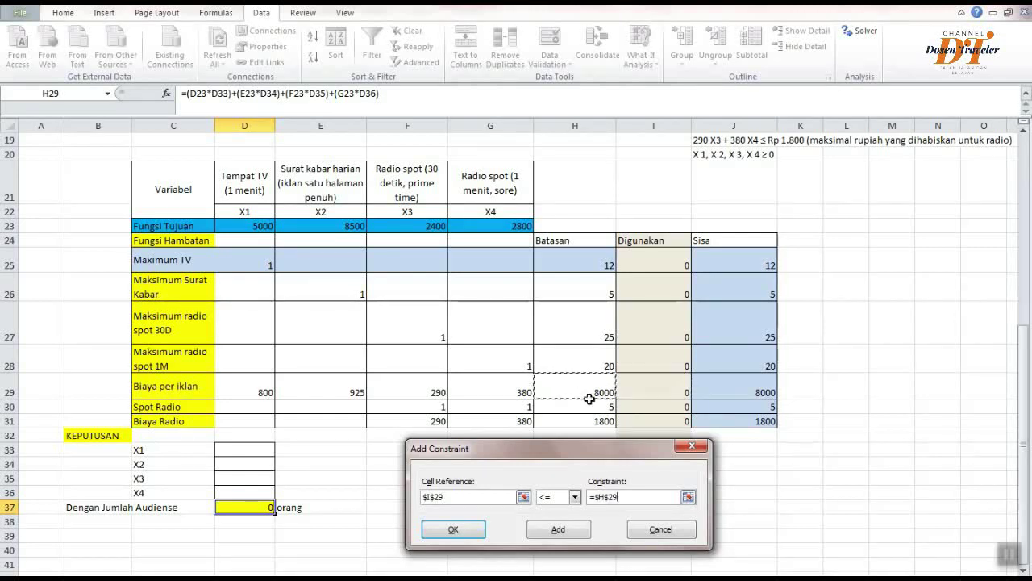
left_click(558, 530)
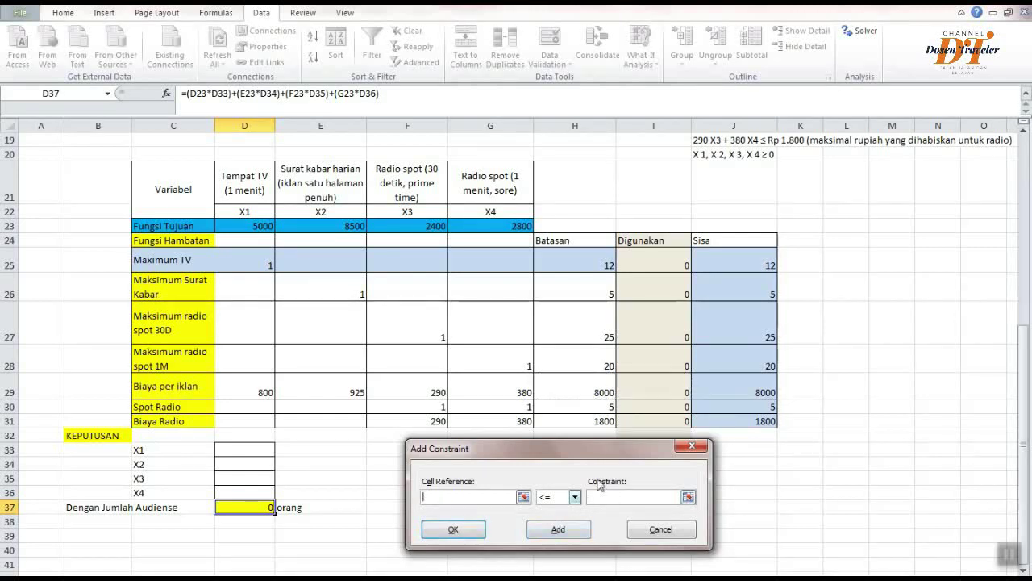
Add the Spot Radio constraint I30 >= H30, checking its inequality direction against the written Fungsi Hambatan list
left_click(648, 412)
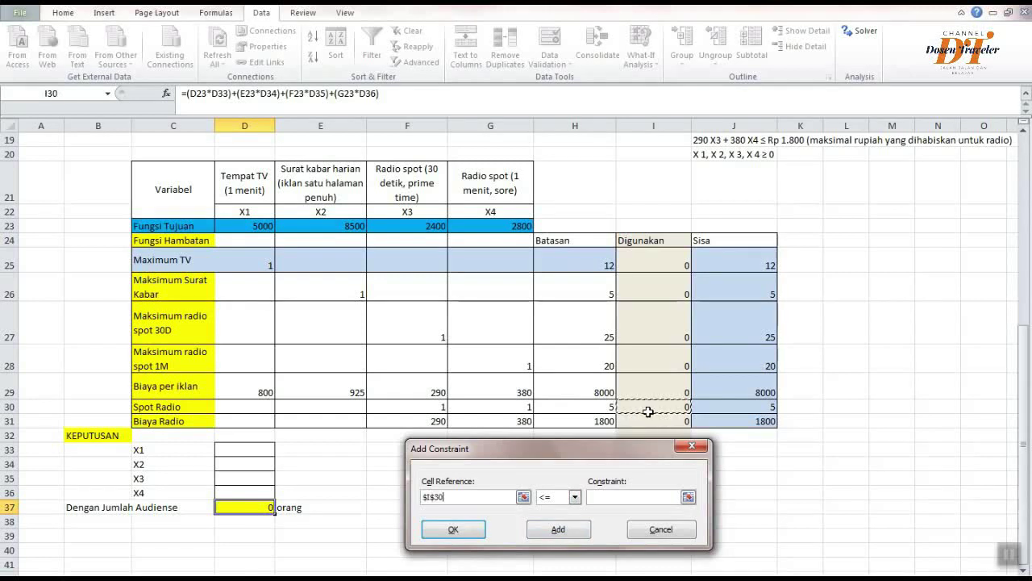
left_click(604, 497)
left_click(590, 407)
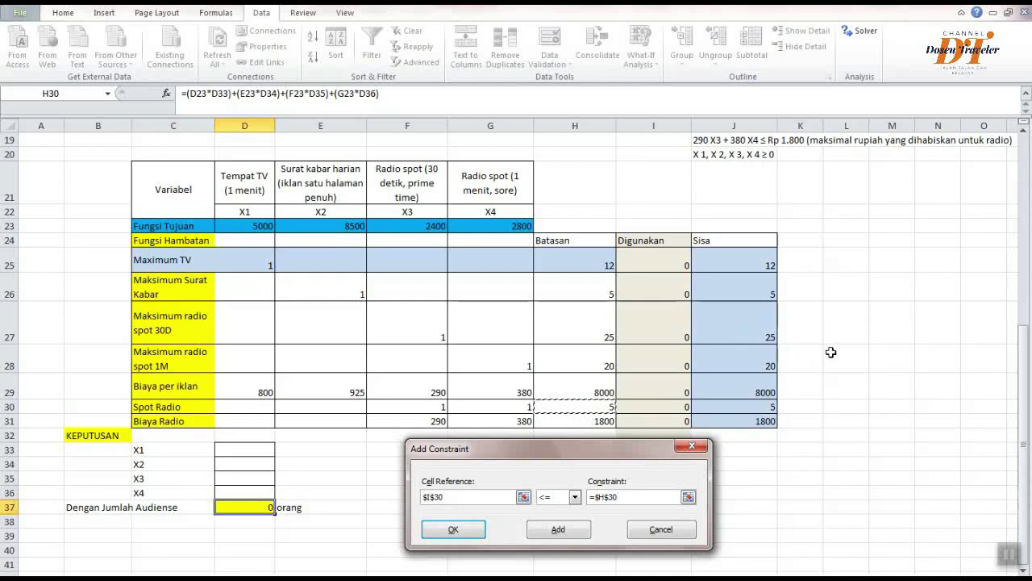
scroll(826, 355, "up", 2)
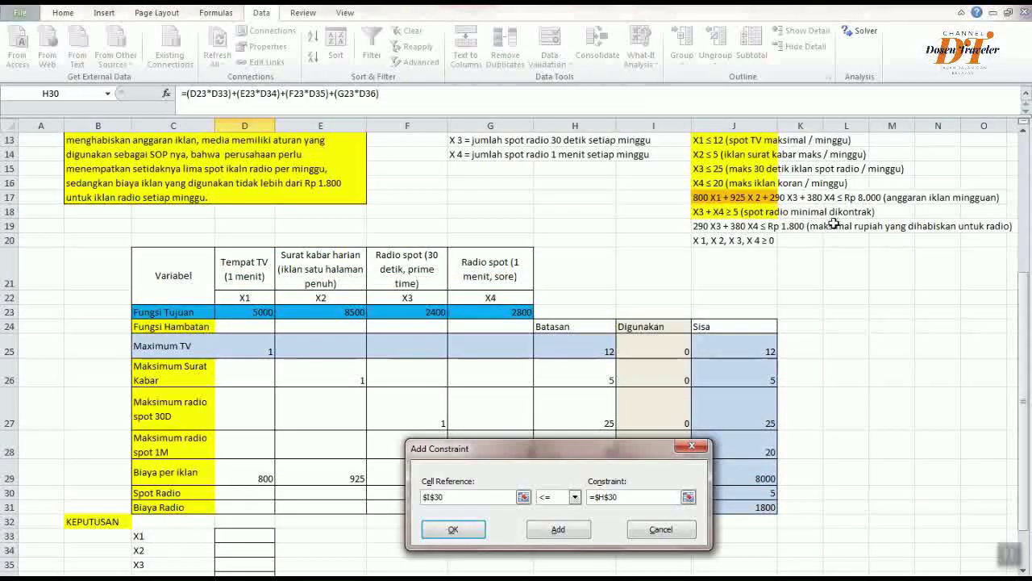
scroll(760, 228, "down", 1)
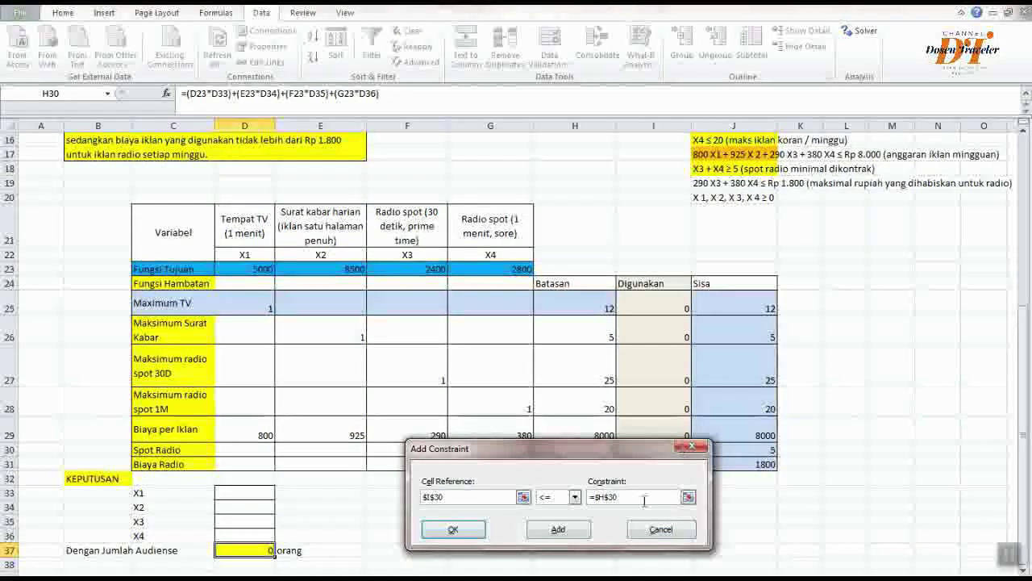
left_click(575, 497)
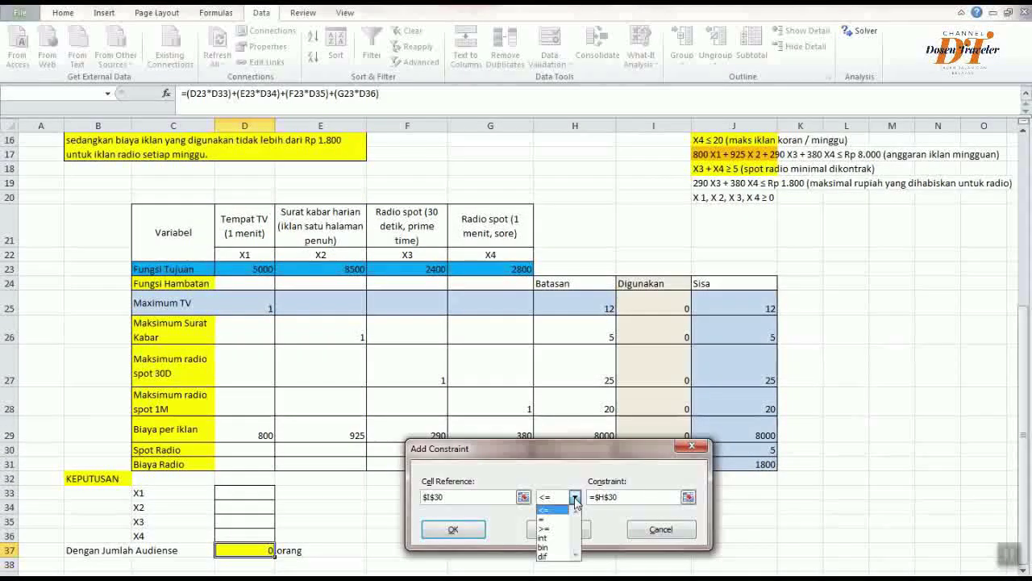
left_click(544, 528)
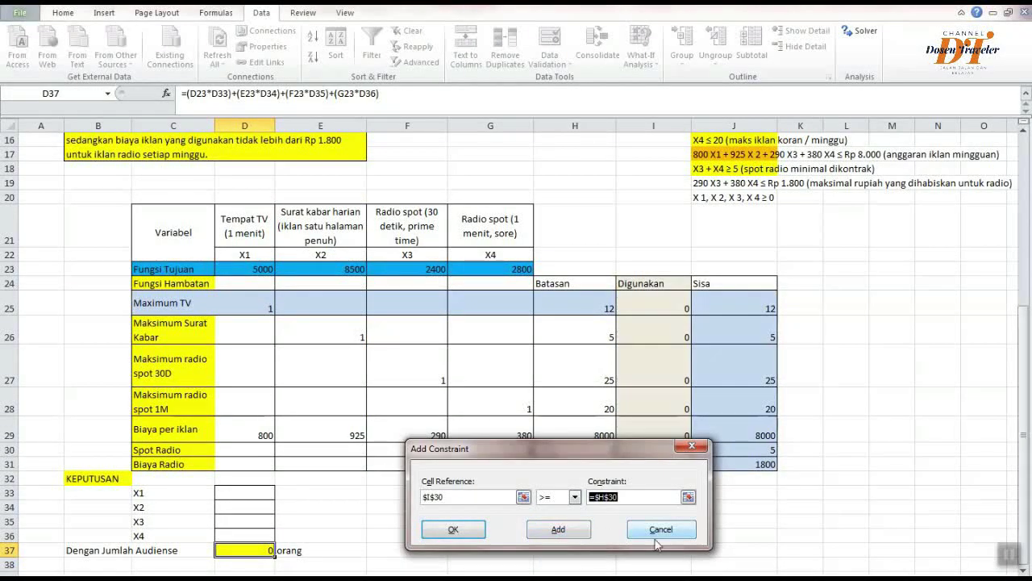
left_click(556, 531)
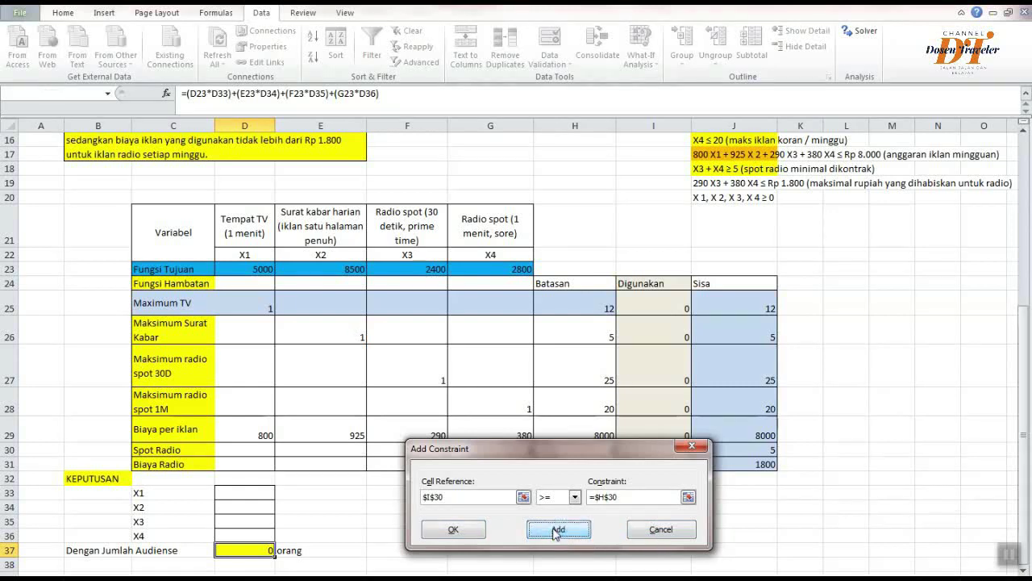
Add the Biaya Radio constraint I31 <= H31 as the final Solver constraint and return to the Solver parameters
scroll(794, 419, "down", 1)
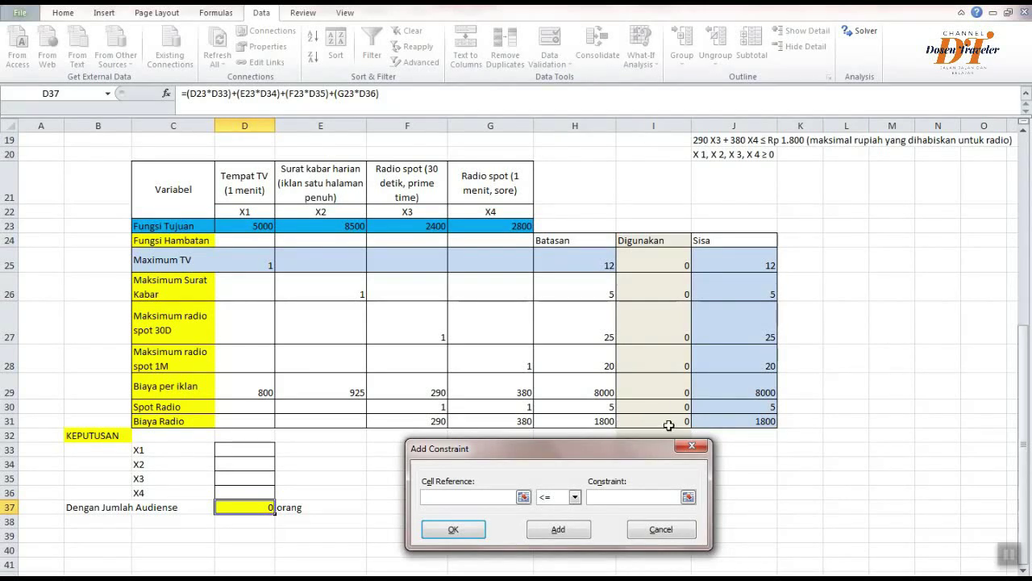
left_click(601, 421)
scroll(787, 394, "up", 3)
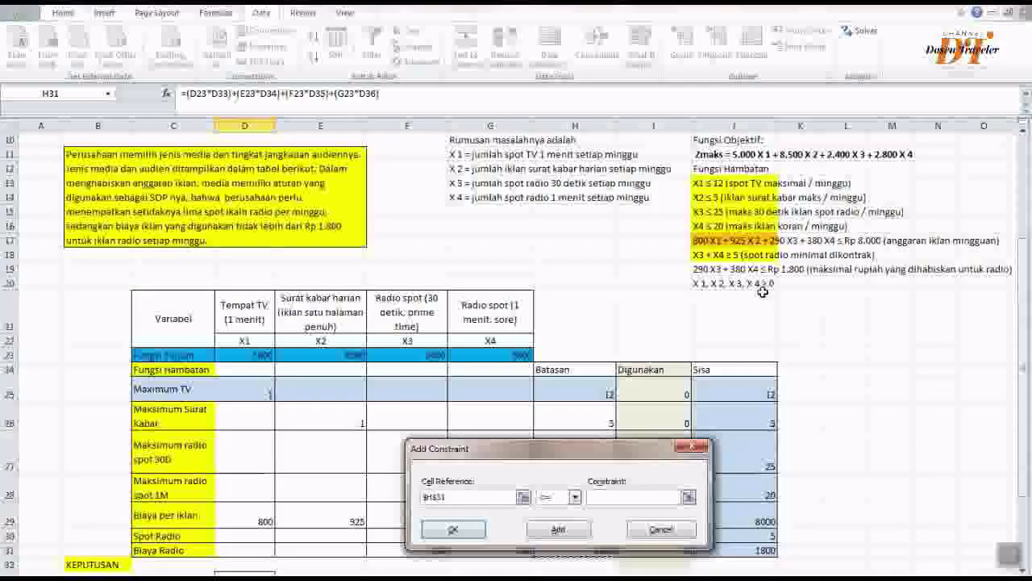
scroll(776, 295, "down", 3)
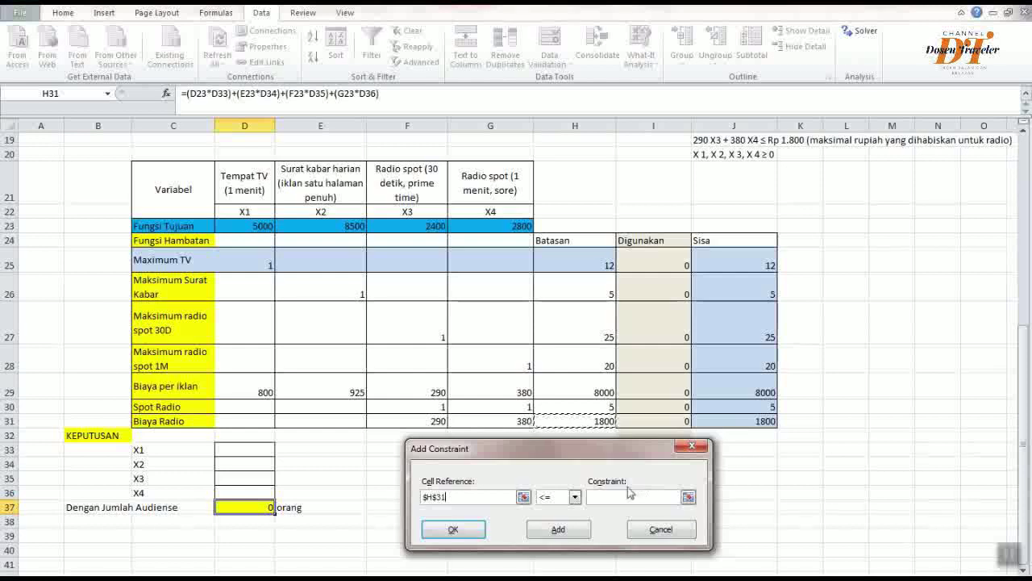
left_click(492, 497)
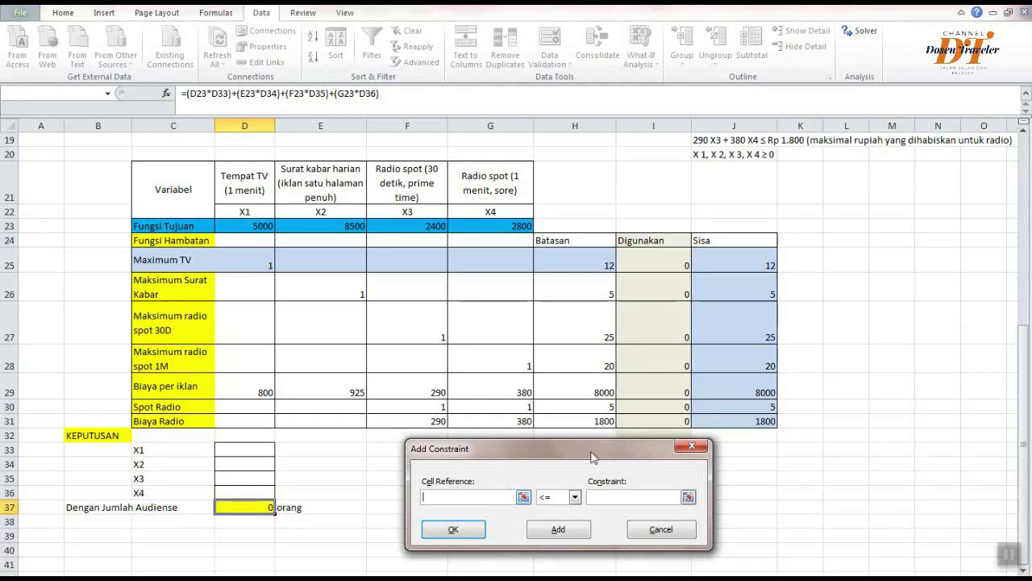
left_click(668, 419)
left_click(610, 497)
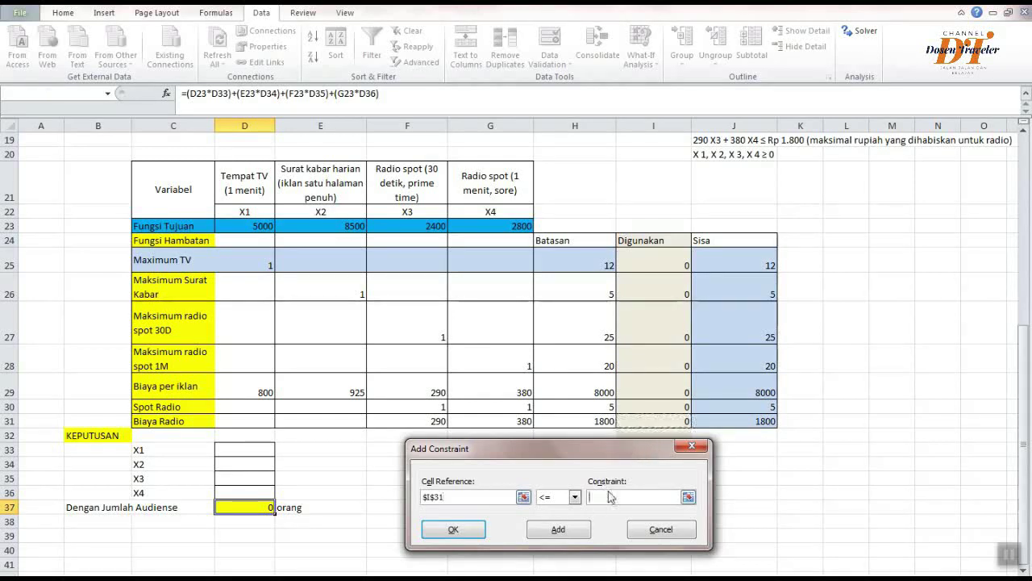
left_click(595, 420)
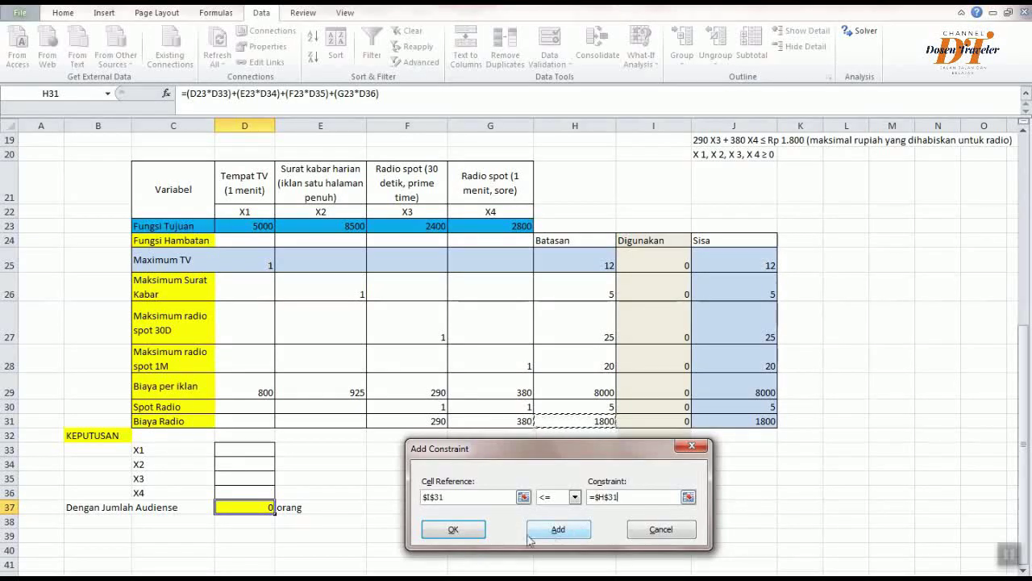
left_click(457, 529)
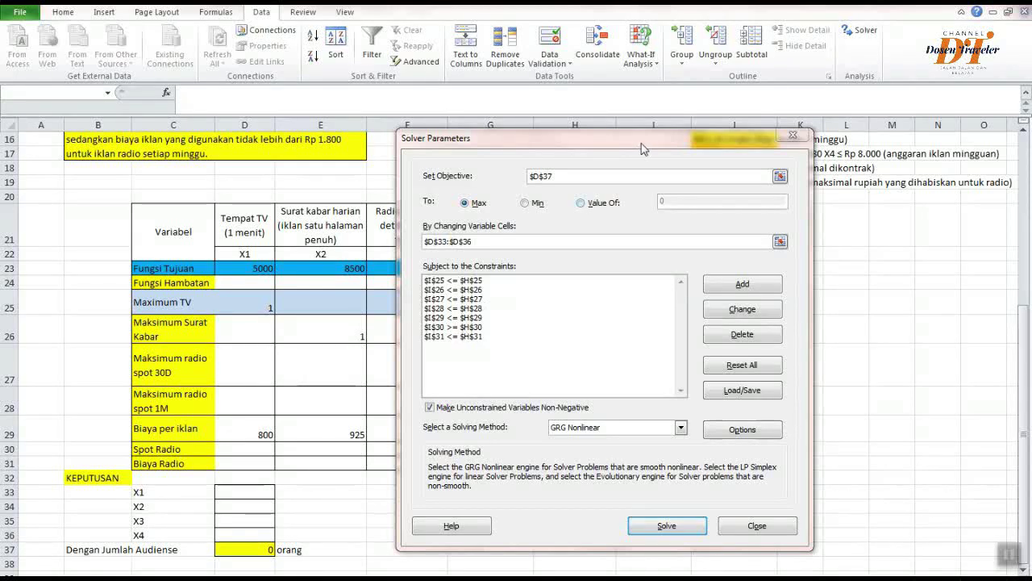
Solve the model with the Simplex LP method and keep the Solver solution
left_click_drag(648, 137, 376, 127)
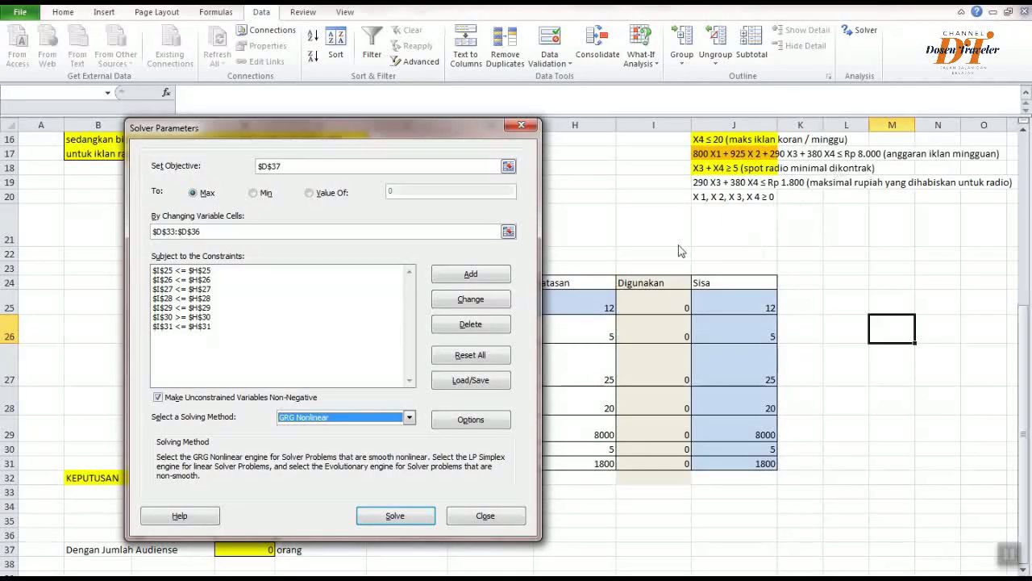
left_click(408, 418)
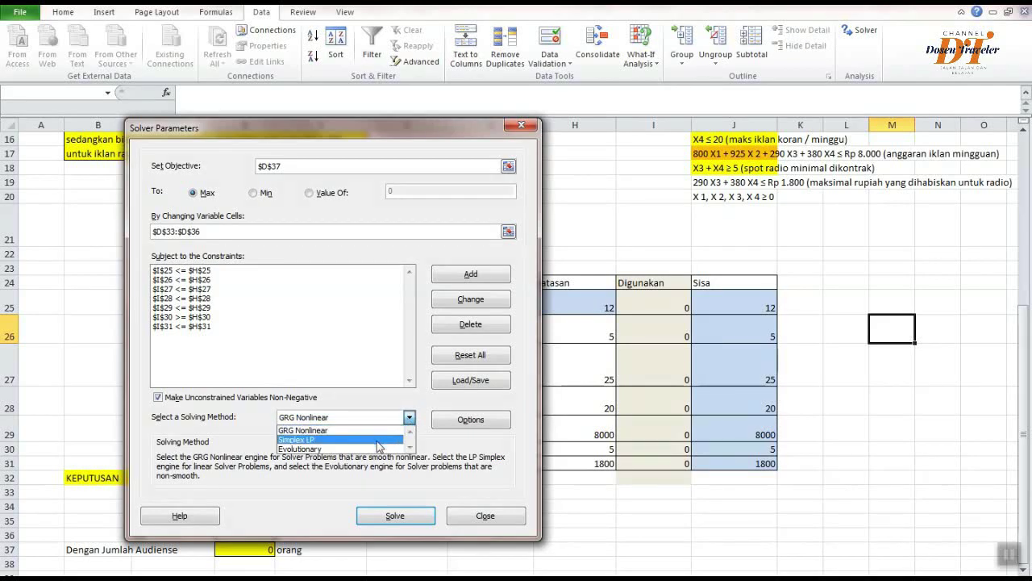
left_click(377, 440)
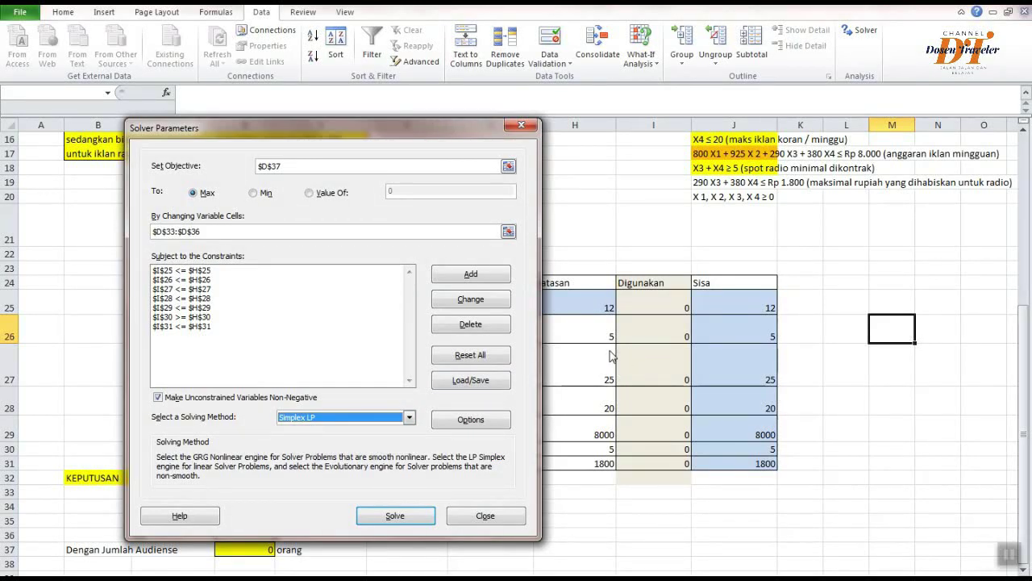
left_click(397, 517)
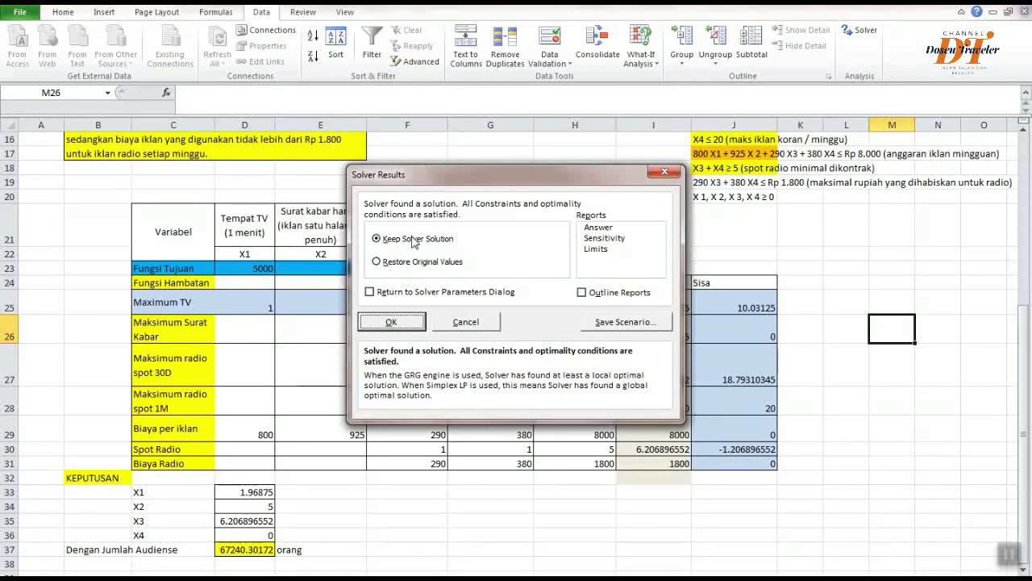
left_click(391, 322)
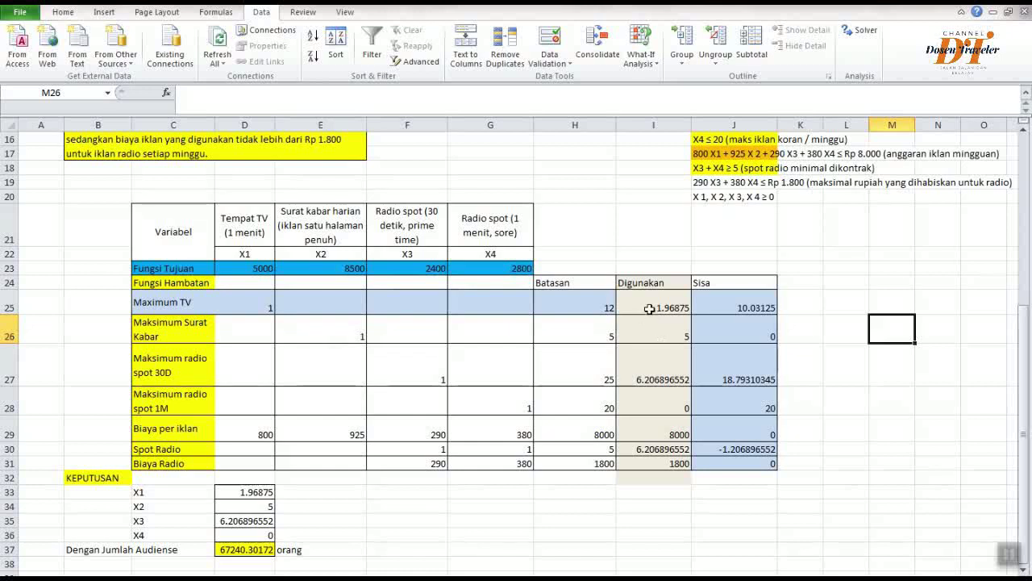
scroll(428, 407, "down", 2)
scroll(379, 439, "up", 1)
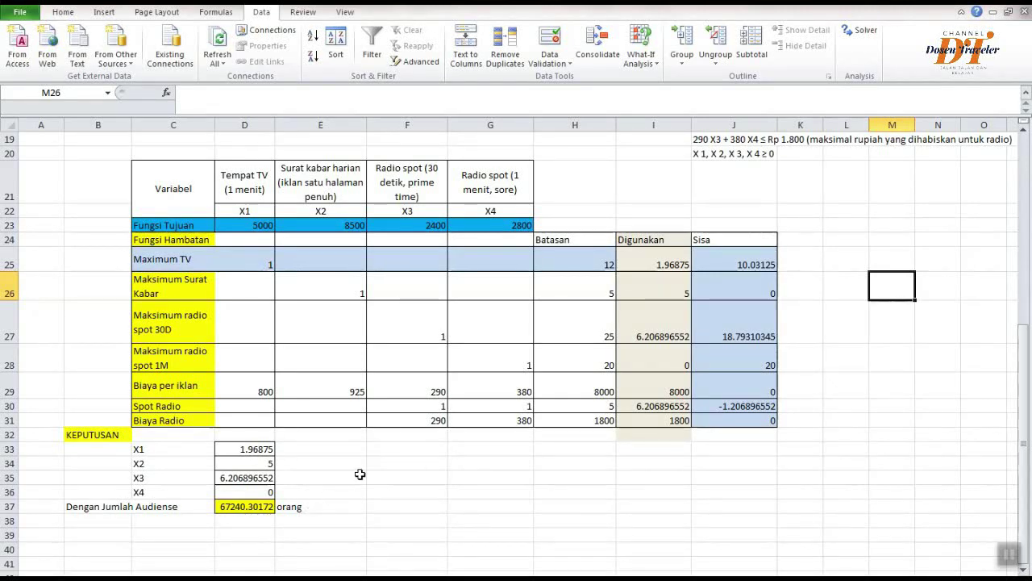
scroll(415, 458, "up", 6)
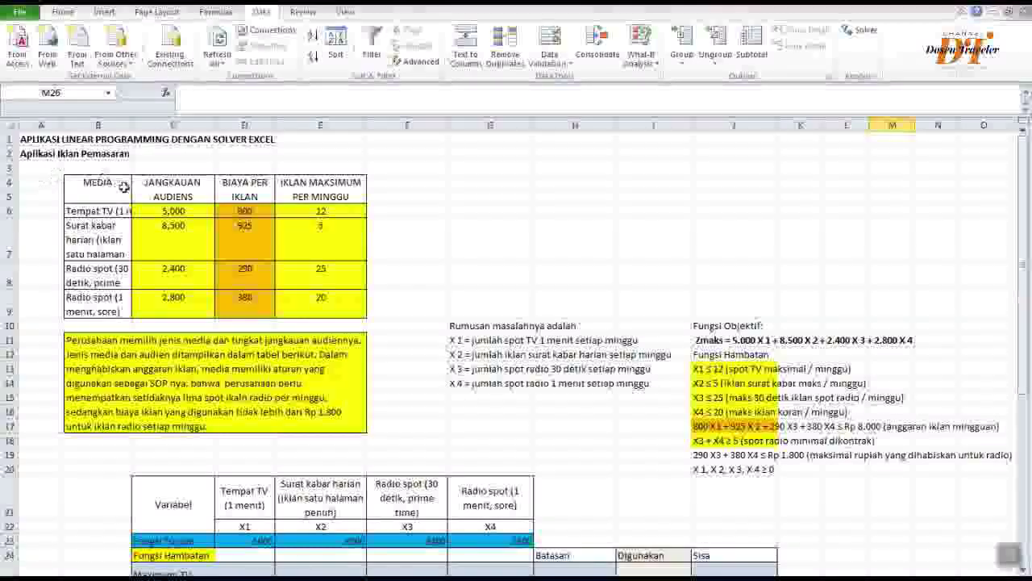
scroll(334, 271, "down", 7)
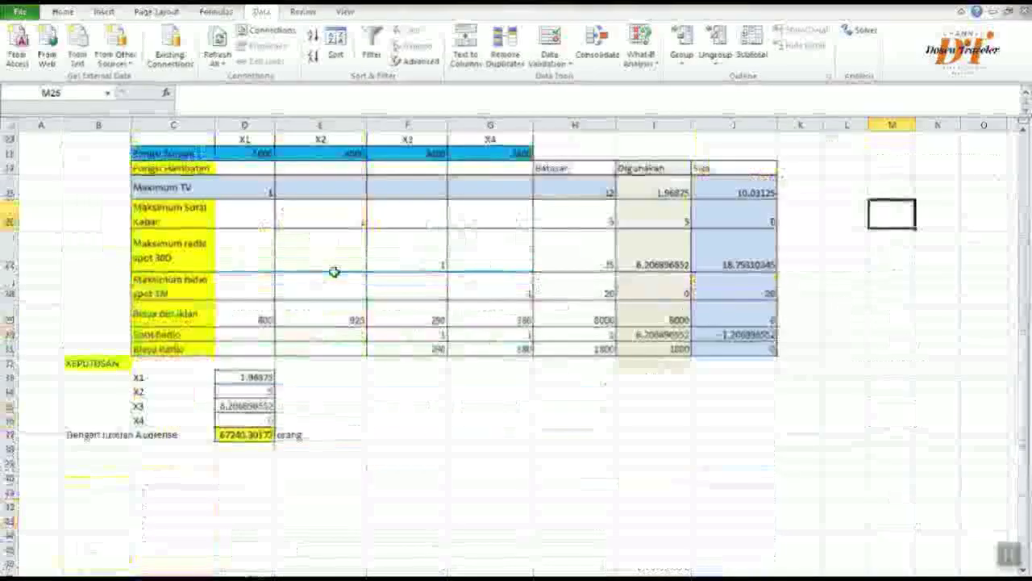